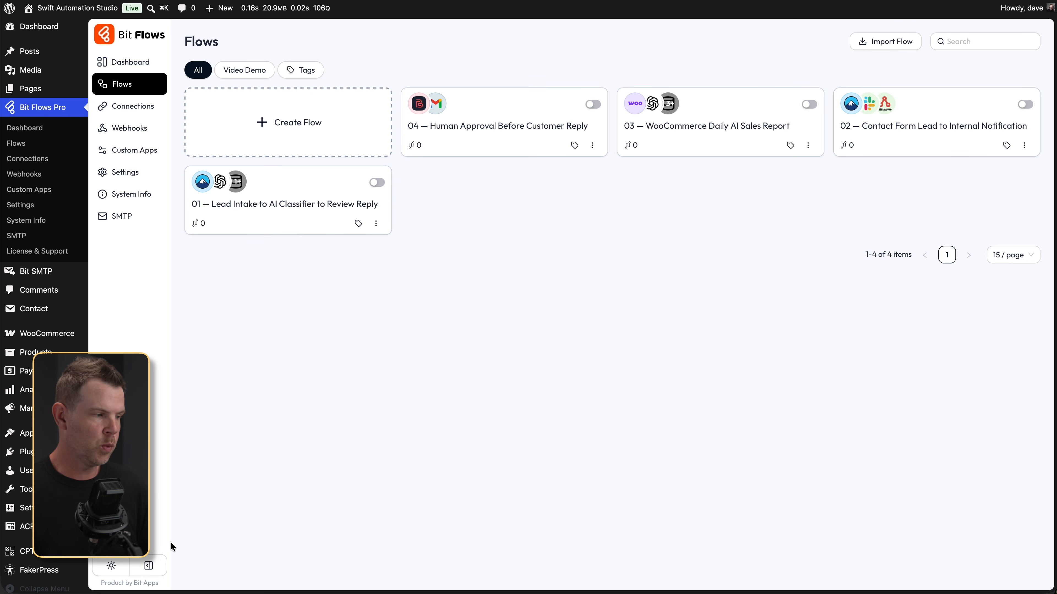
- Collapse the Bit Flows and WordPress side menus to icons to widen the Flows list
click(149, 566)
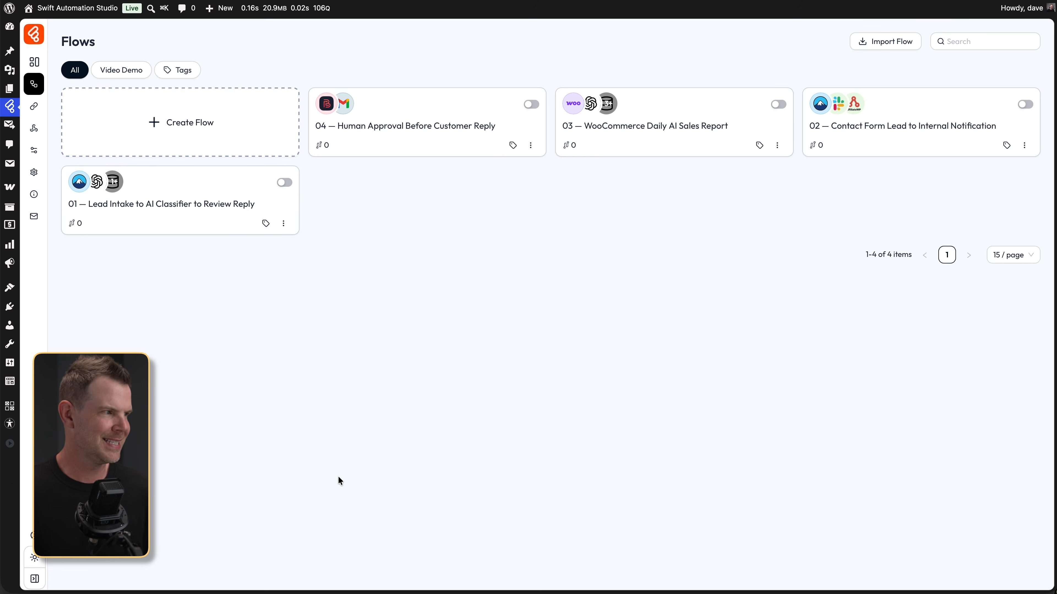
- Create a new blank Untitled Flow and open its trigger's Select App & Action panel
click(185, 131)
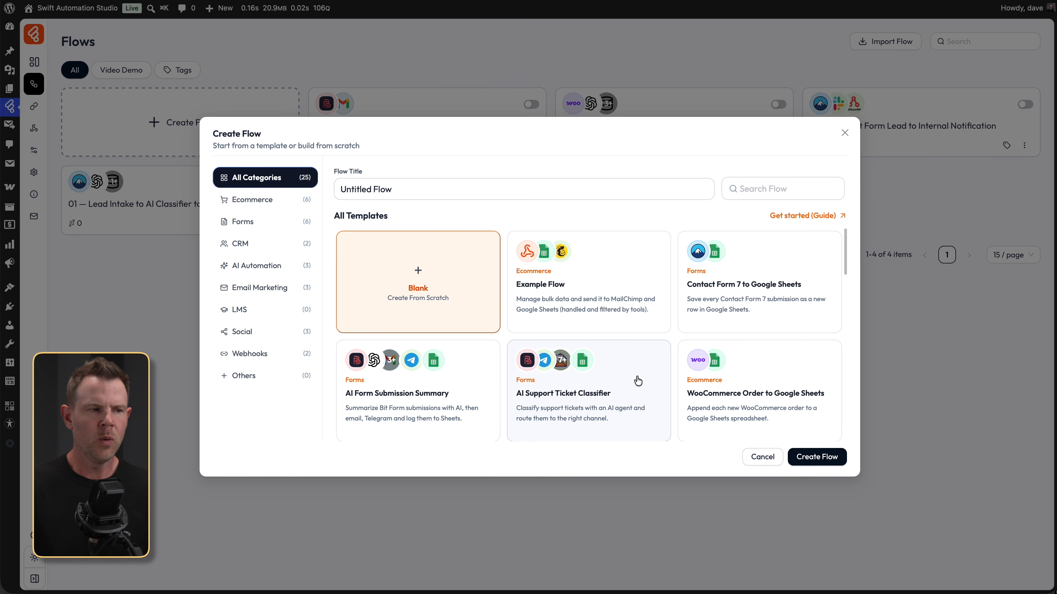
scroll(639, 378, down, 1)
scroll(637, 377, up, 1)
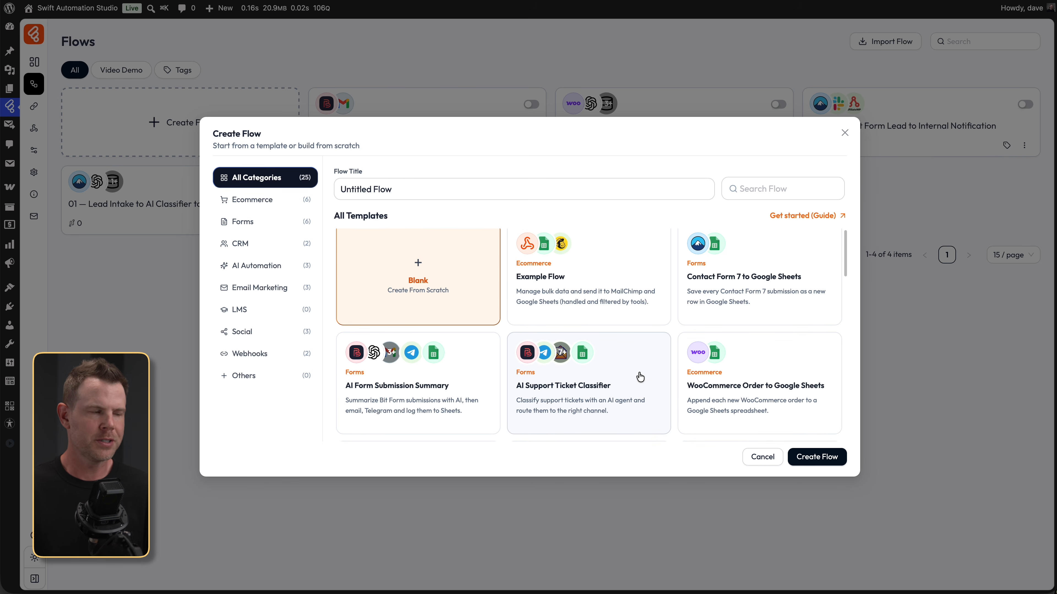
click(814, 456)
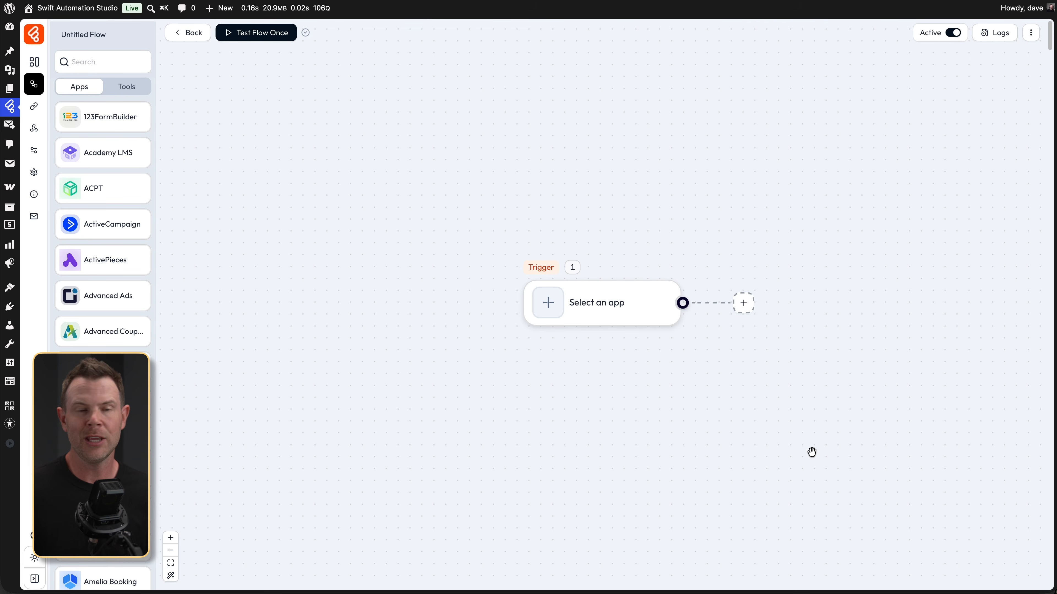
click(571, 309)
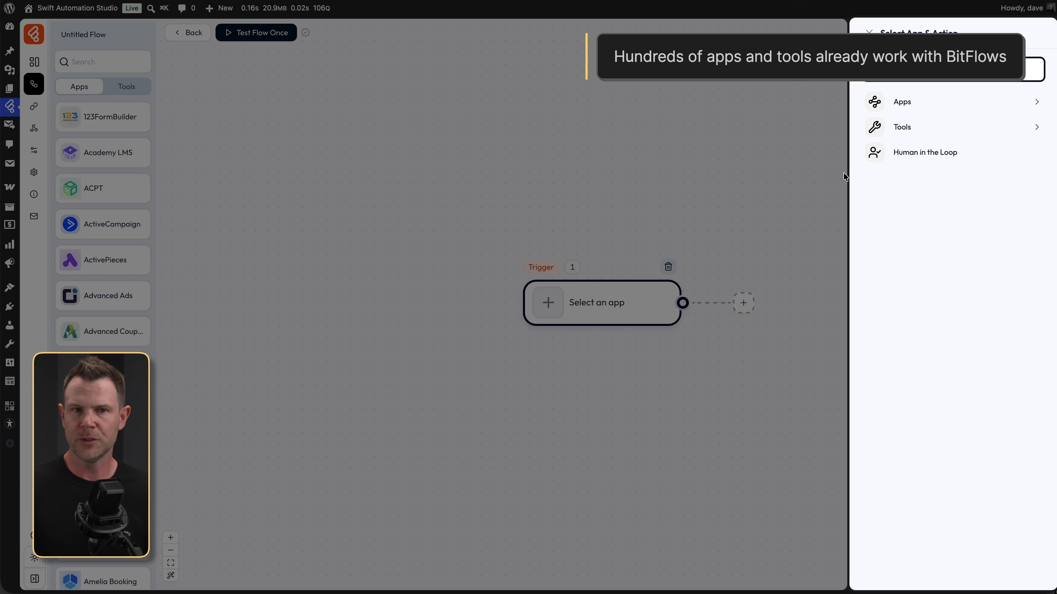
- Browse the trigger Apps list, searching for 'Form' and scrolling through the results
click(956, 102)
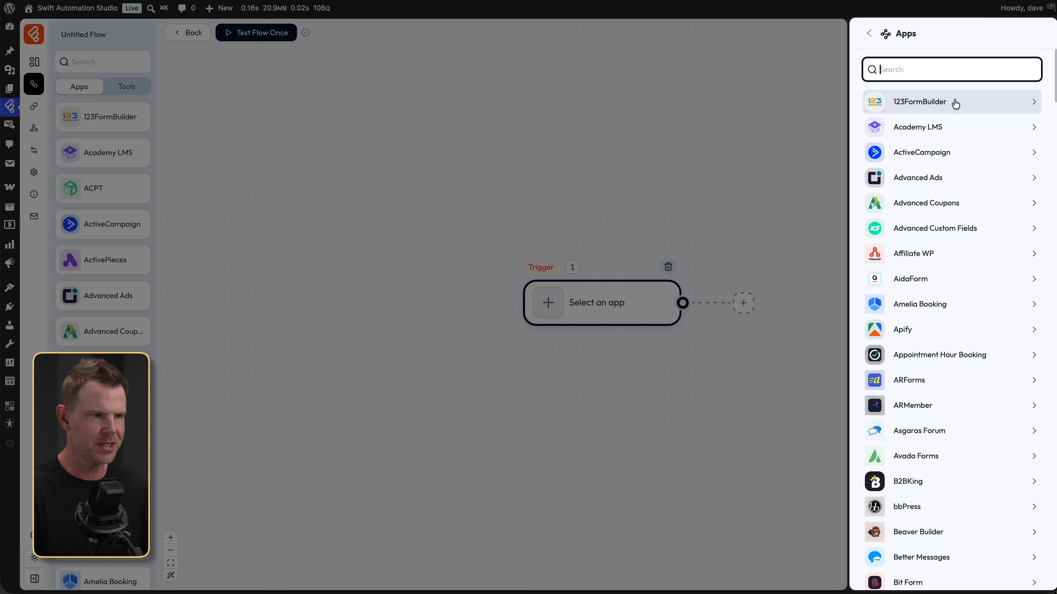
text(Form)
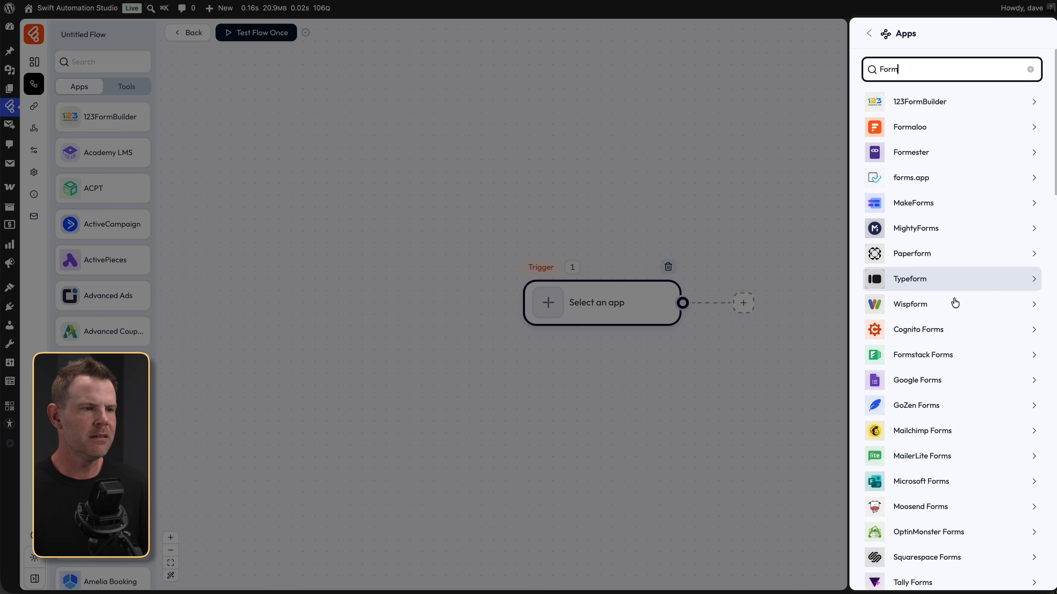
scroll(953, 303, down, 10)
scroll(955, 311, down, 9)
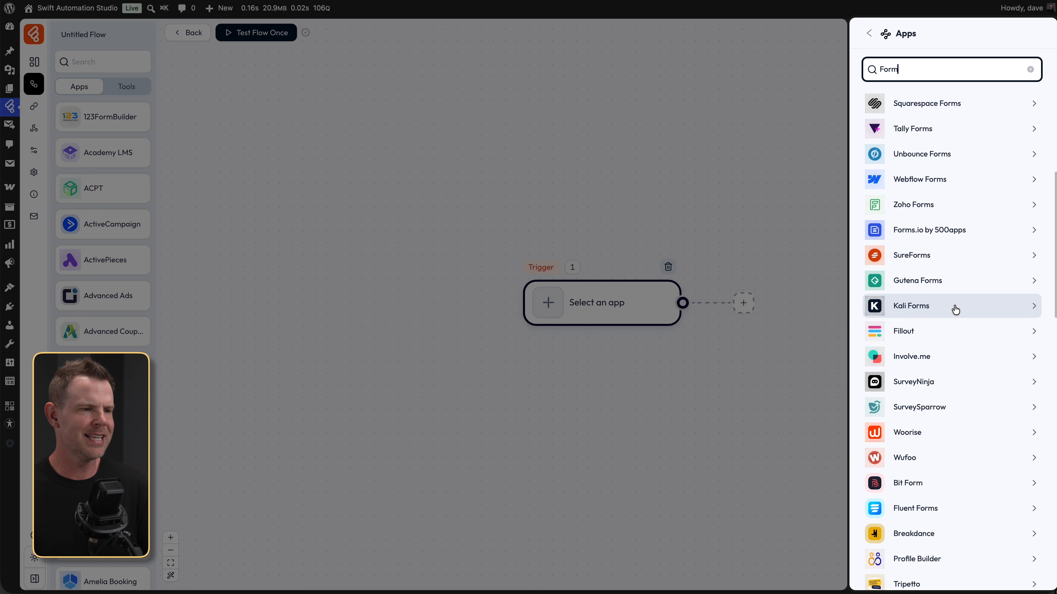
scroll(956, 310, down, 6)
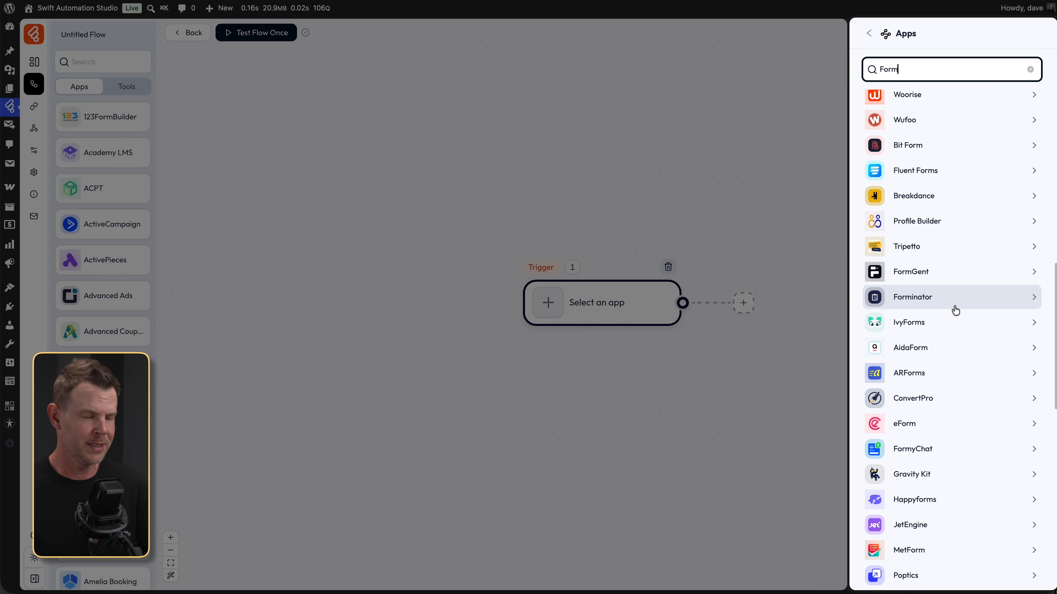
scroll(956, 311, down, 12)
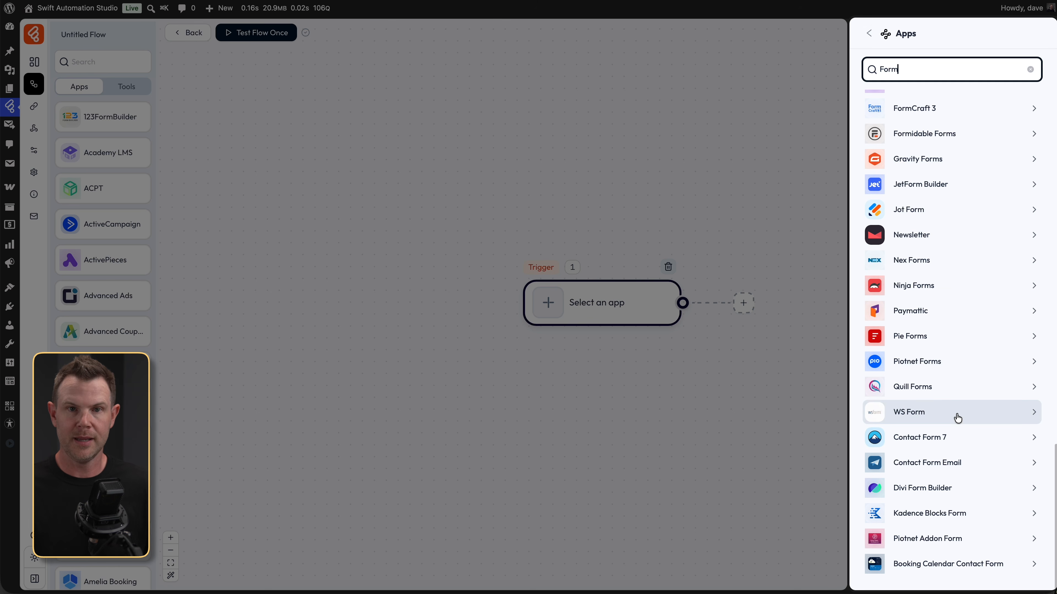
- Search the apps for 'Bit', then change the search to 'Cont'
key(BackSpace)
key(BackSpace)
key(BackSpace)
key(BackSpace)
text(Bit)
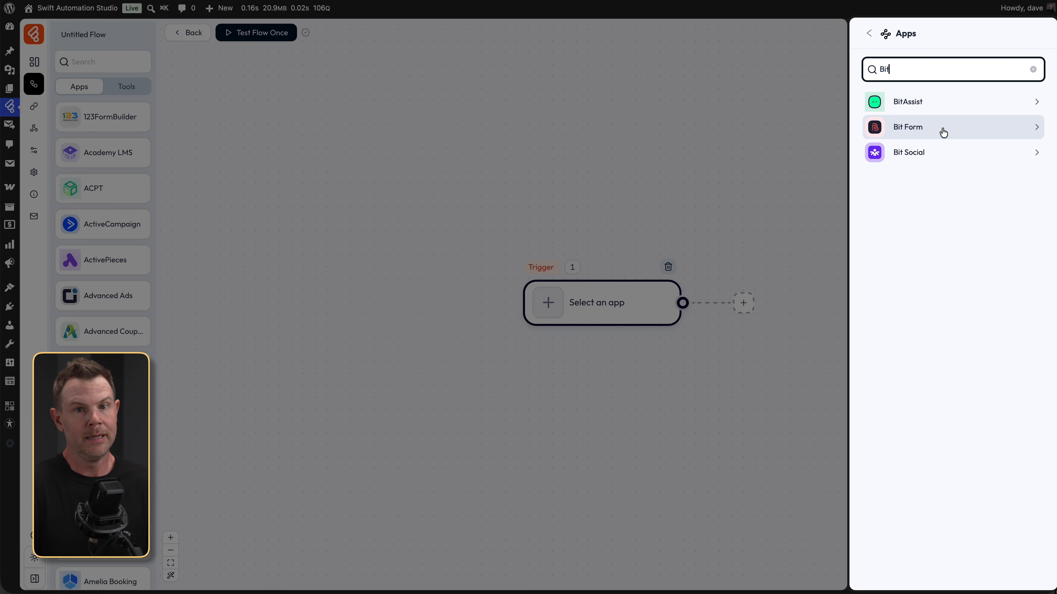
key(super+a)
text(Cont)
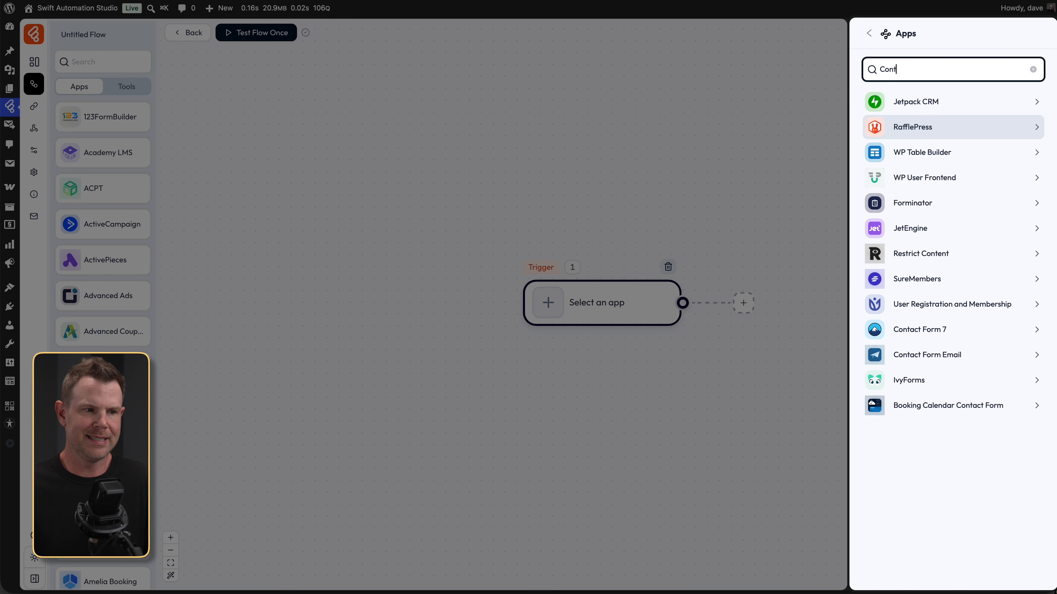
- Set the trigger to Contact Form 7 On Form Submit for the Bit Flows Demo Lead Form
click(976, 336)
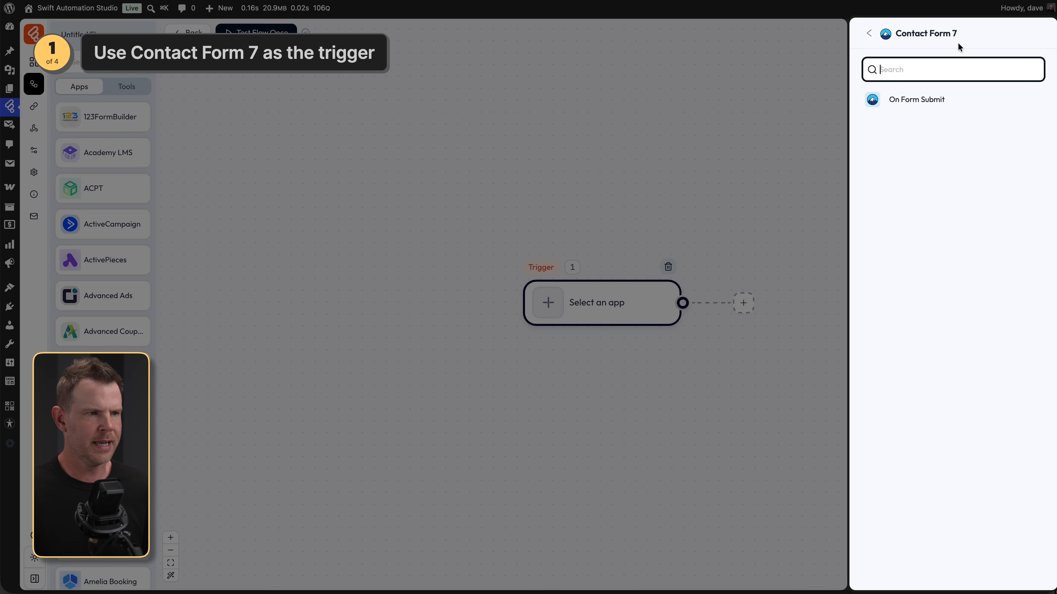
click(913, 100)
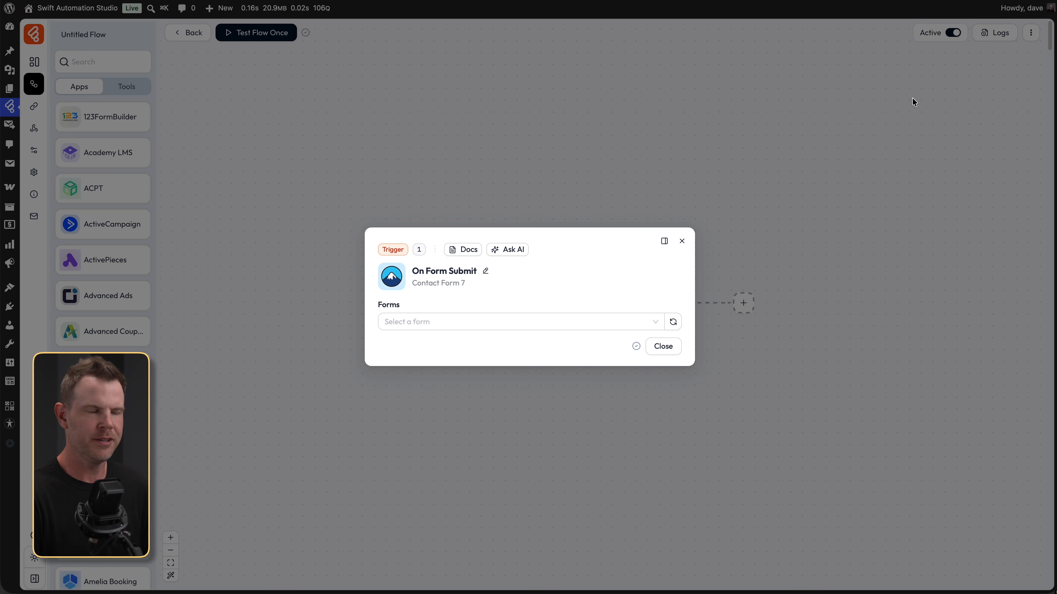
click(509, 319)
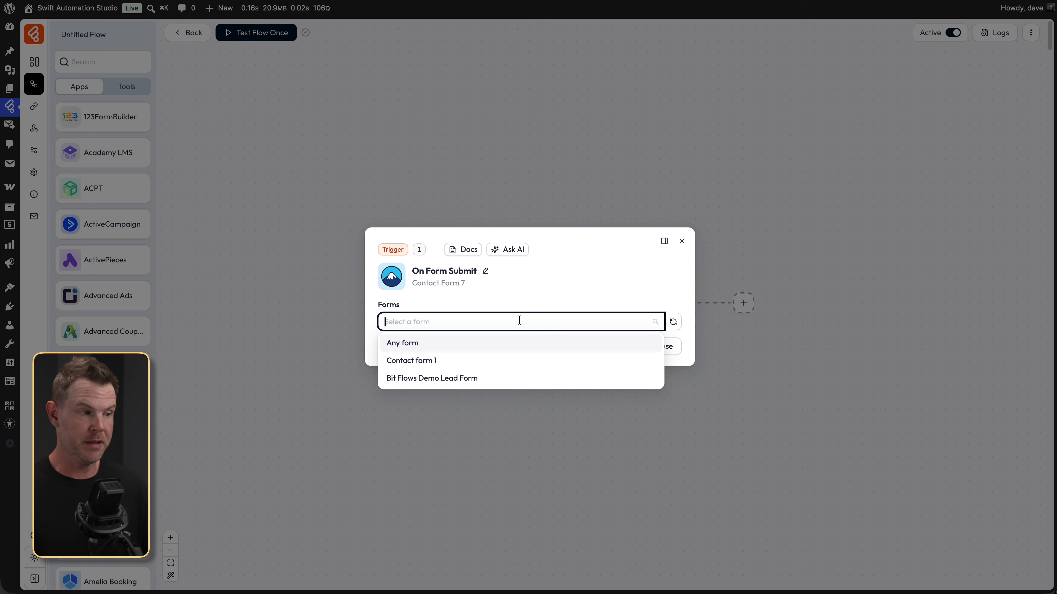
click(508, 379)
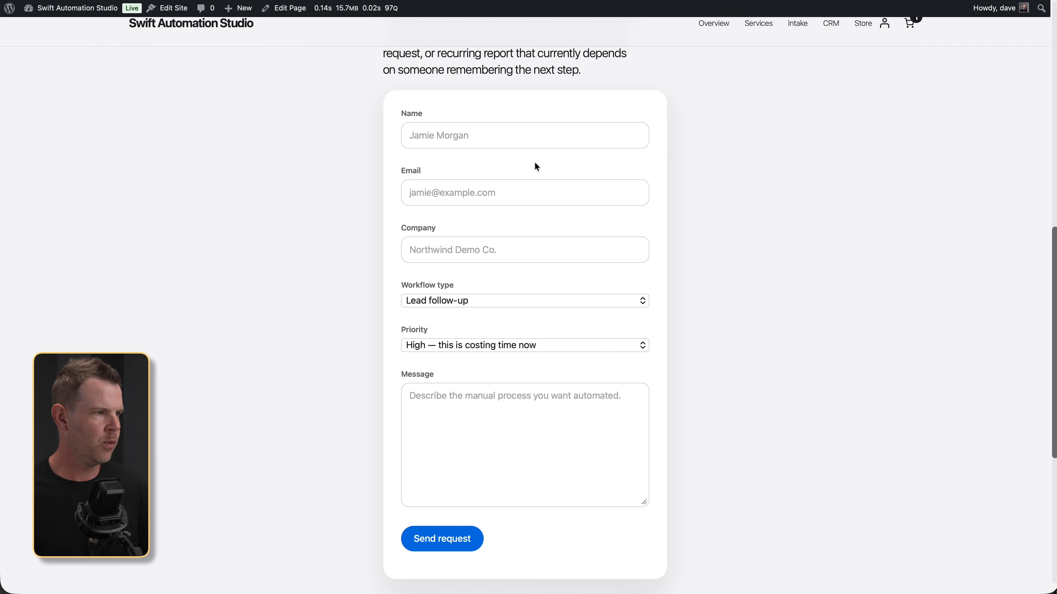
- Enter a test lead's name, e-mail address and the company Client Amp LLC
click(495, 145)
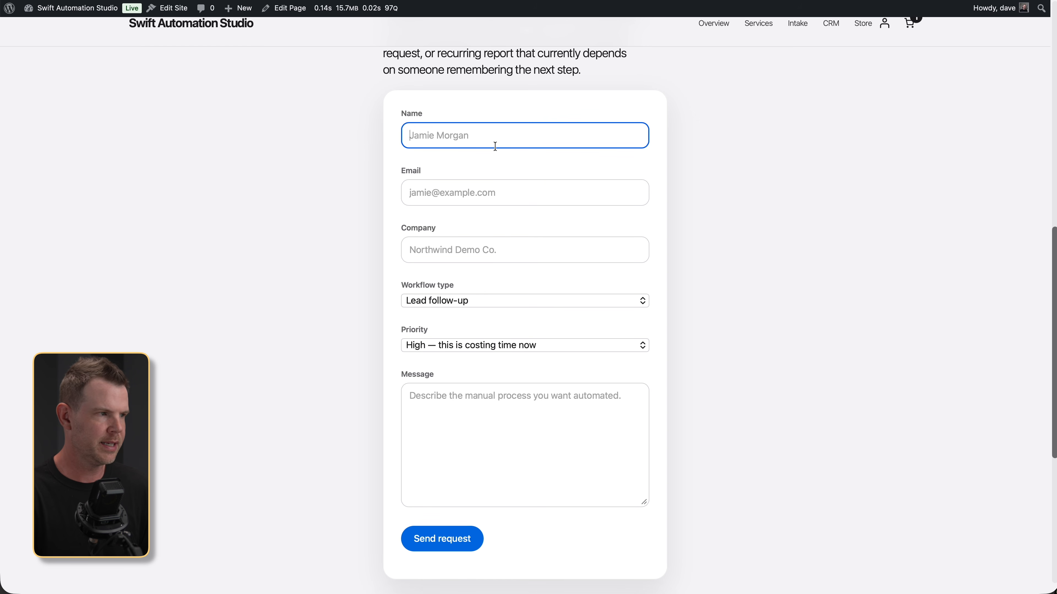
text(Dave Swift)
key(Tab)
text(dave)
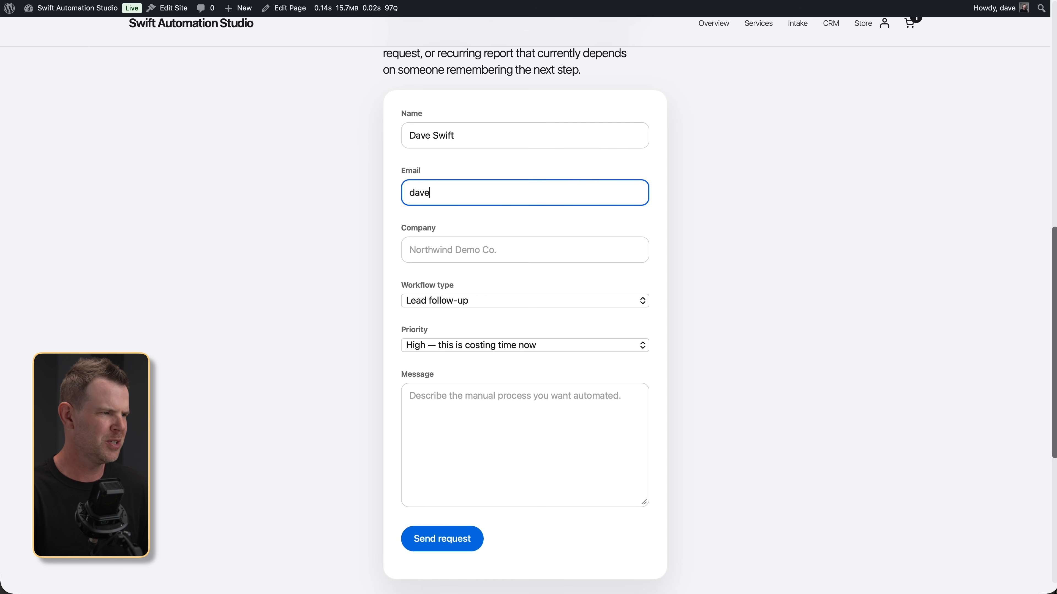
text(@example)
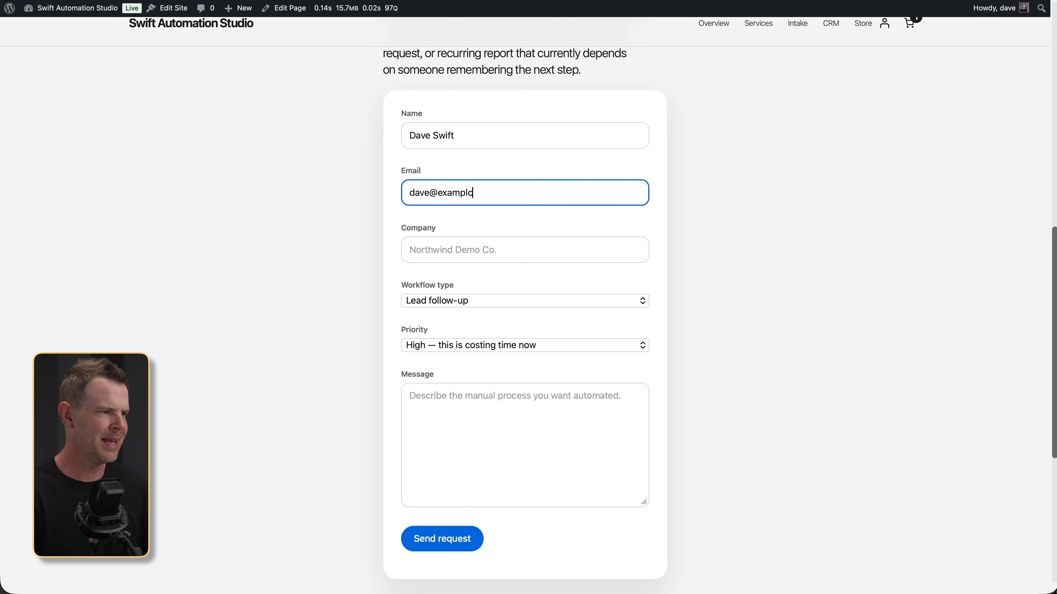
text(.com)
key(Tab)
text(Clie)
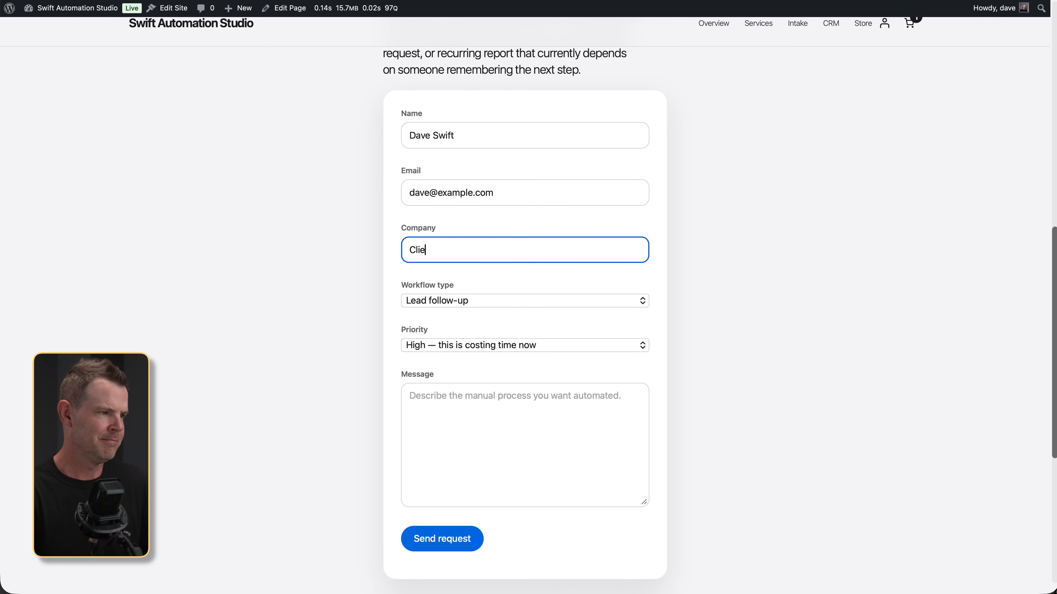
text(nt Amp LLC)
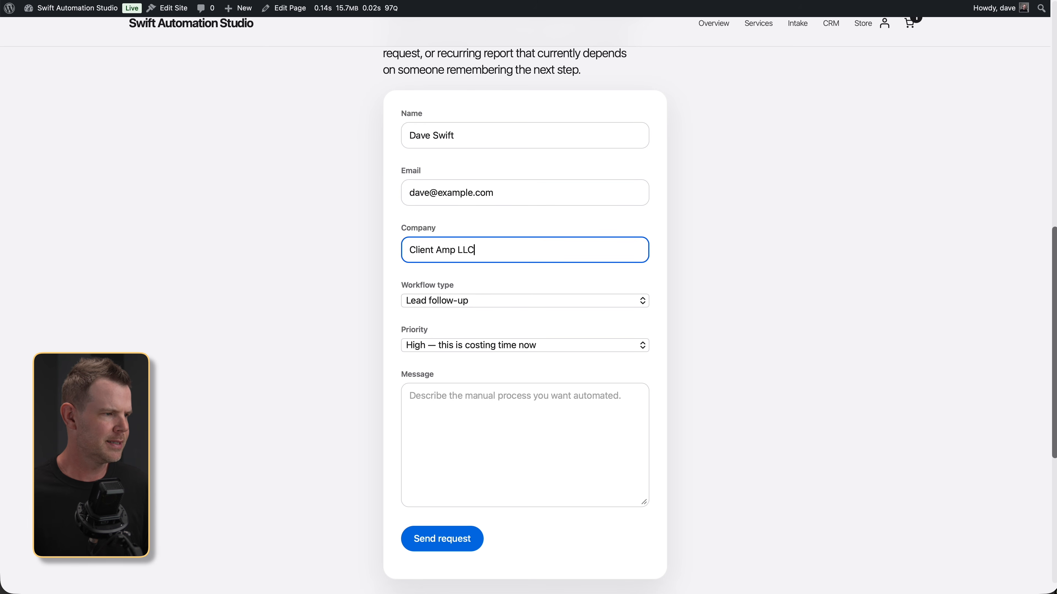
- Write the message 'This is a test message.' and submit the lead form
click(520, 403)
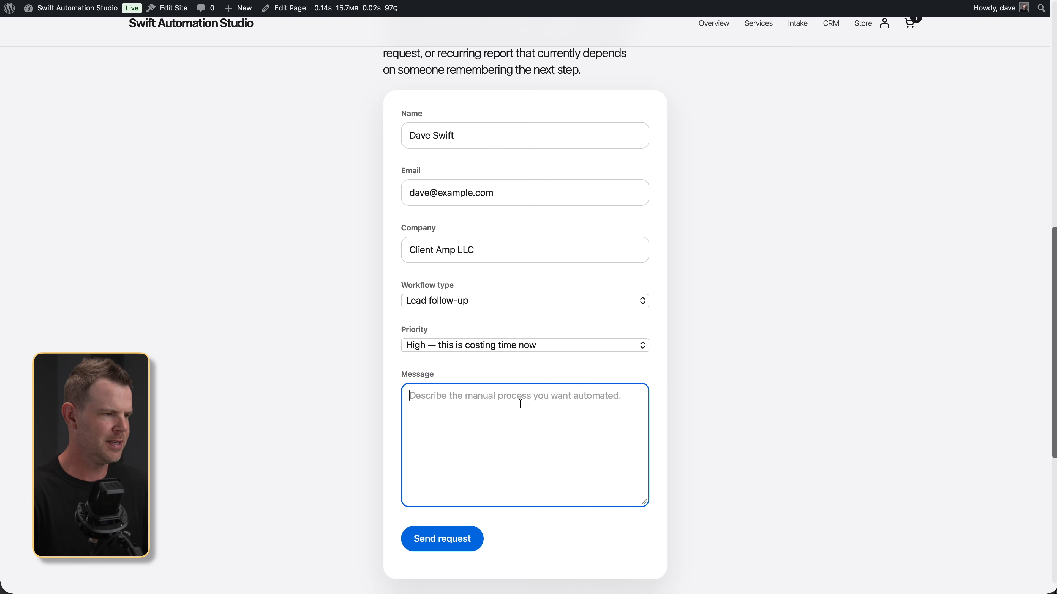
text(This is a test em)
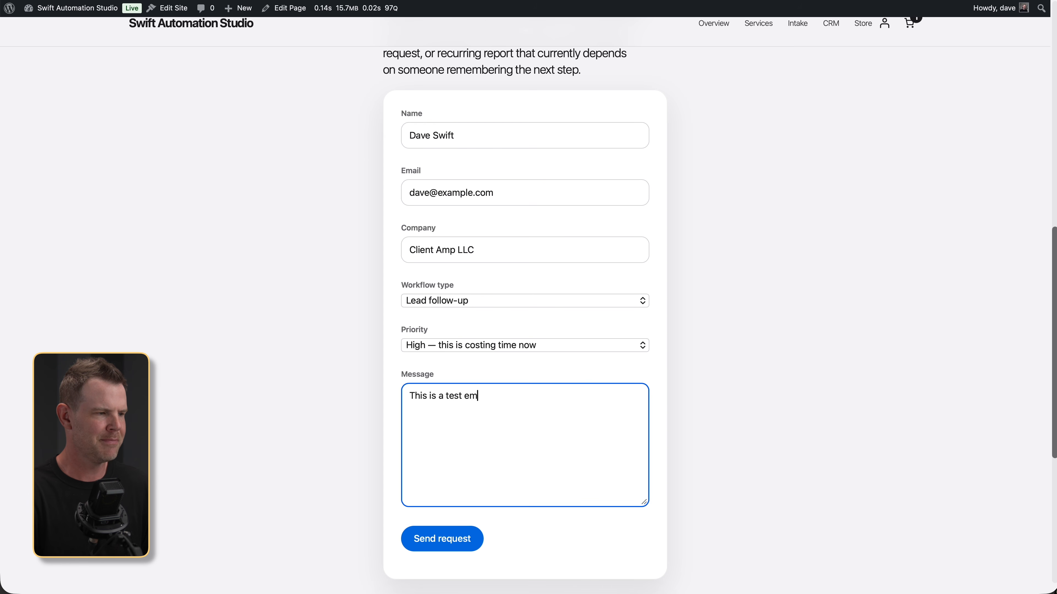
key(BackSpace)
key(BackSpace)
text(message.)
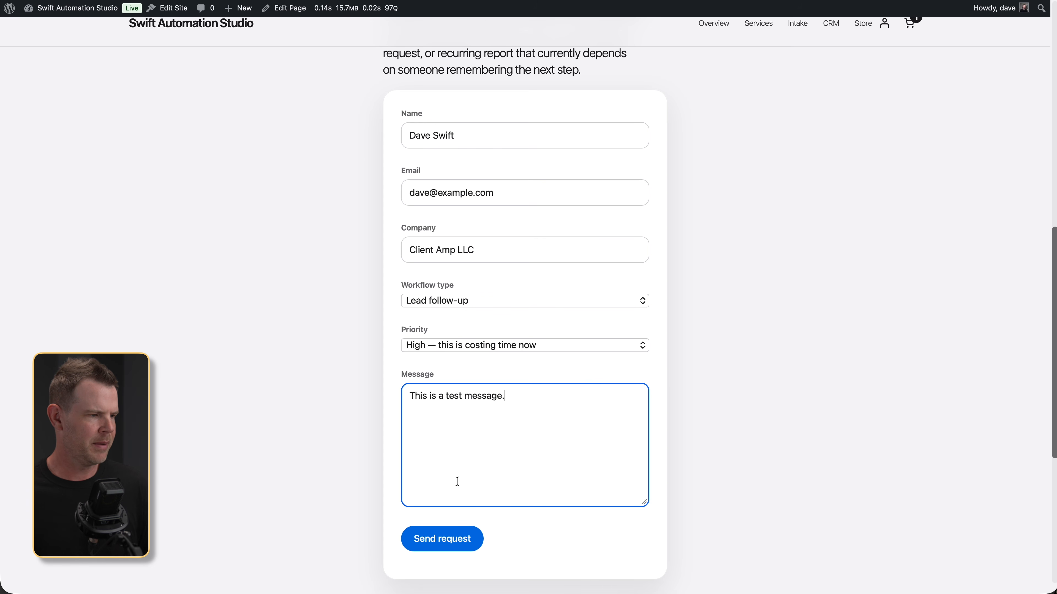
click(460, 538)
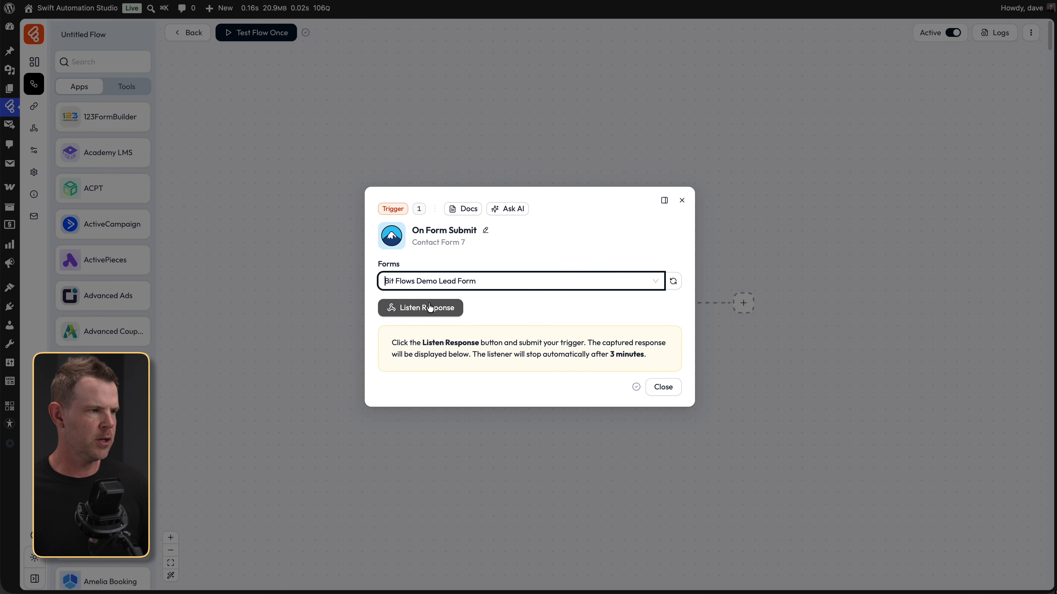
- Listen for a response, submit the test form, and expand the captured form_data fields
click(455, 312)
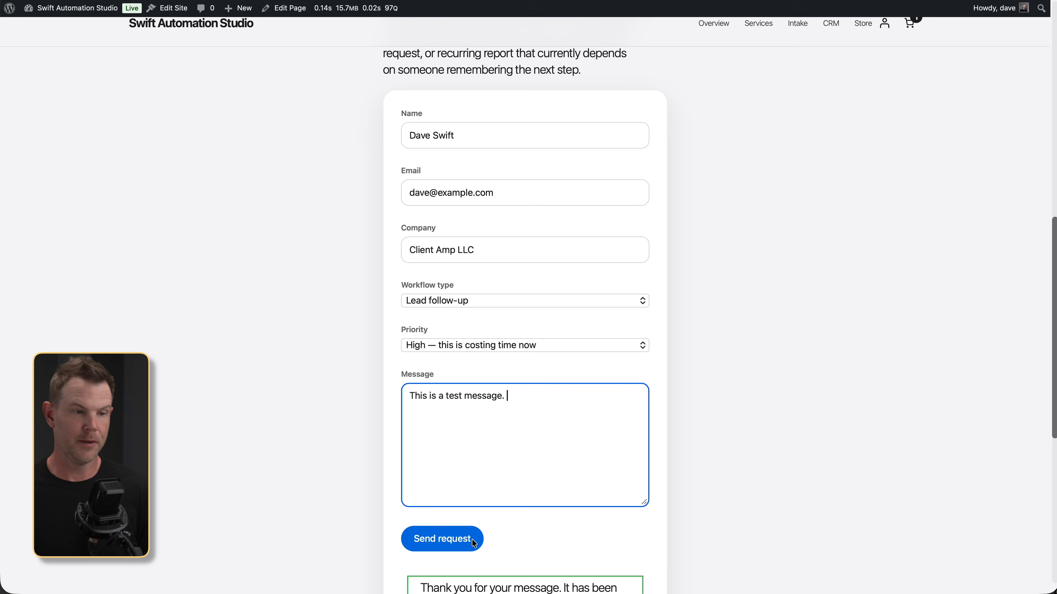
click(474, 542)
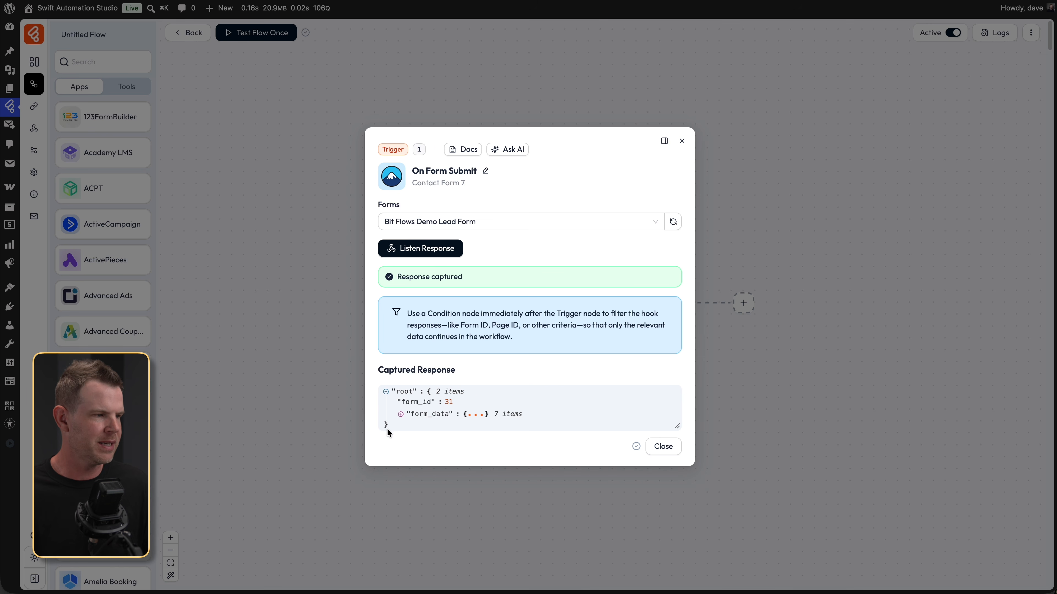
click(400, 414)
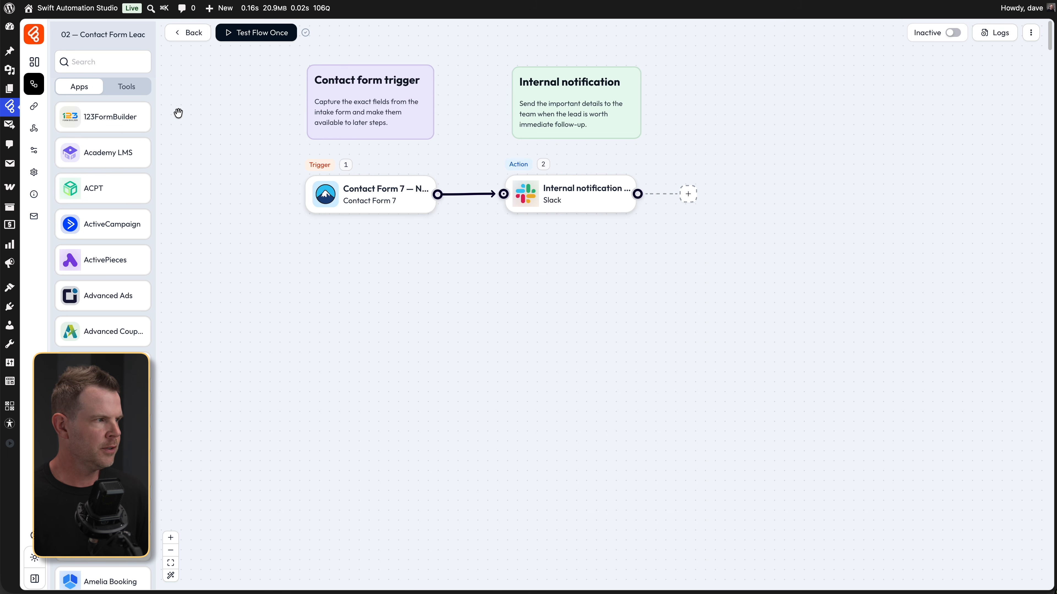
- Add a Sticky Note from Tools to the canvas, then delete it
click(130, 92)
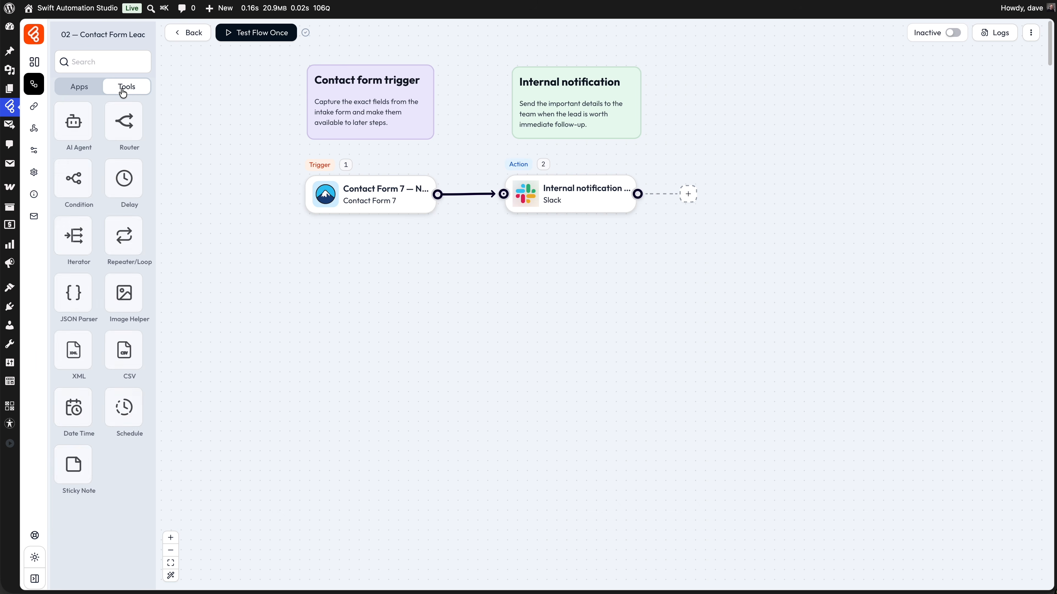
click(76, 484)
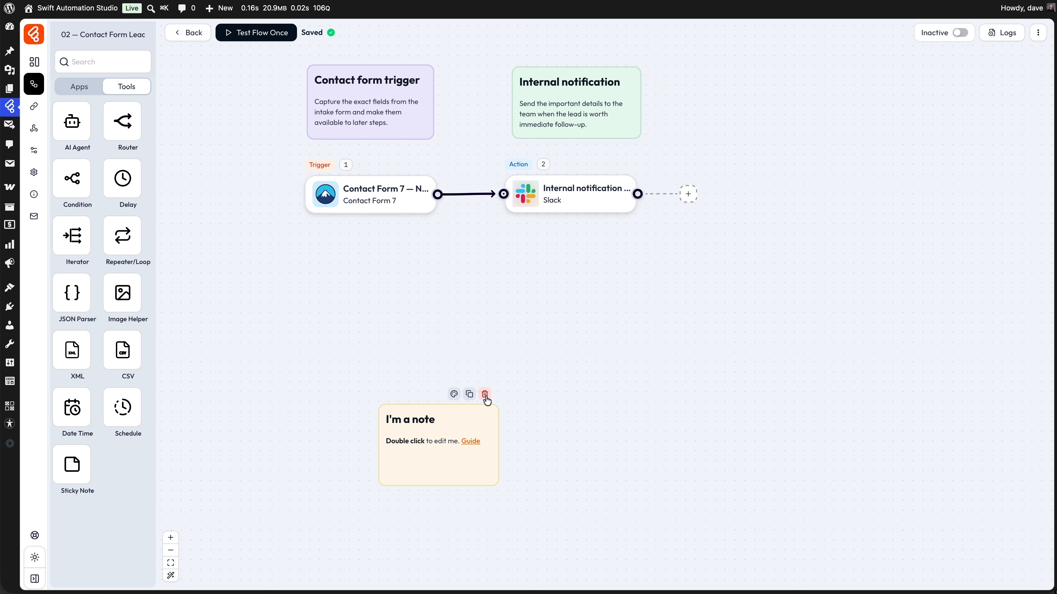
click(485, 396)
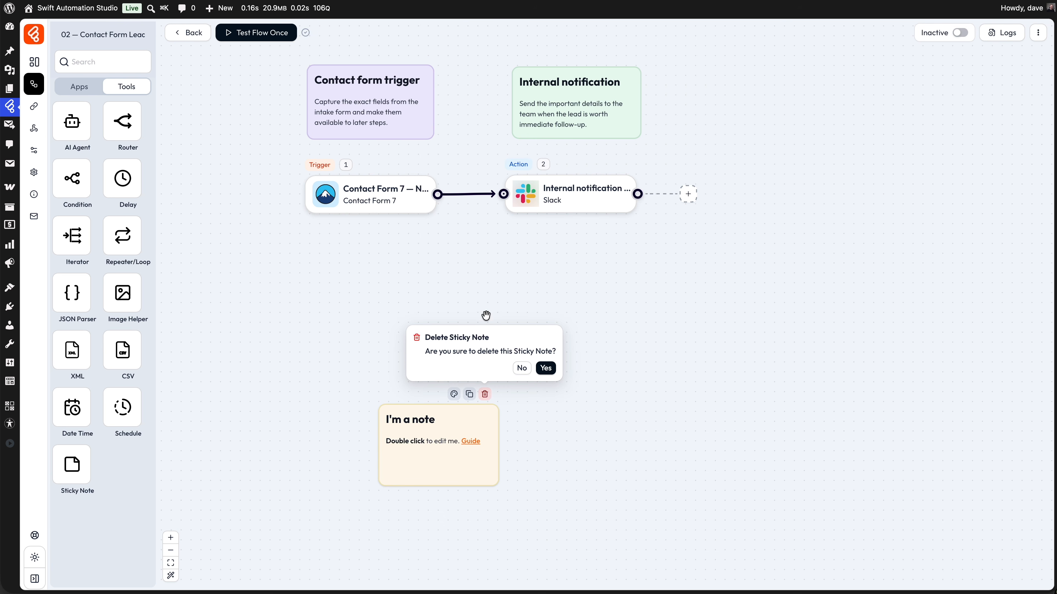
click(544, 368)
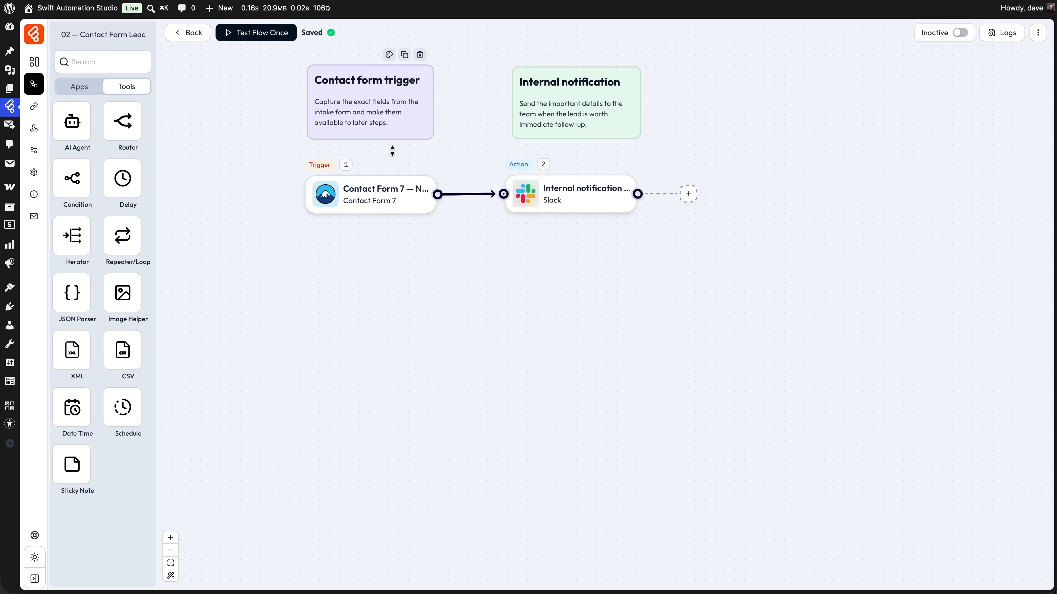
- Review the Contact Form 7 trigger settings, then open the Internal notification Slack action
click(390, 198)
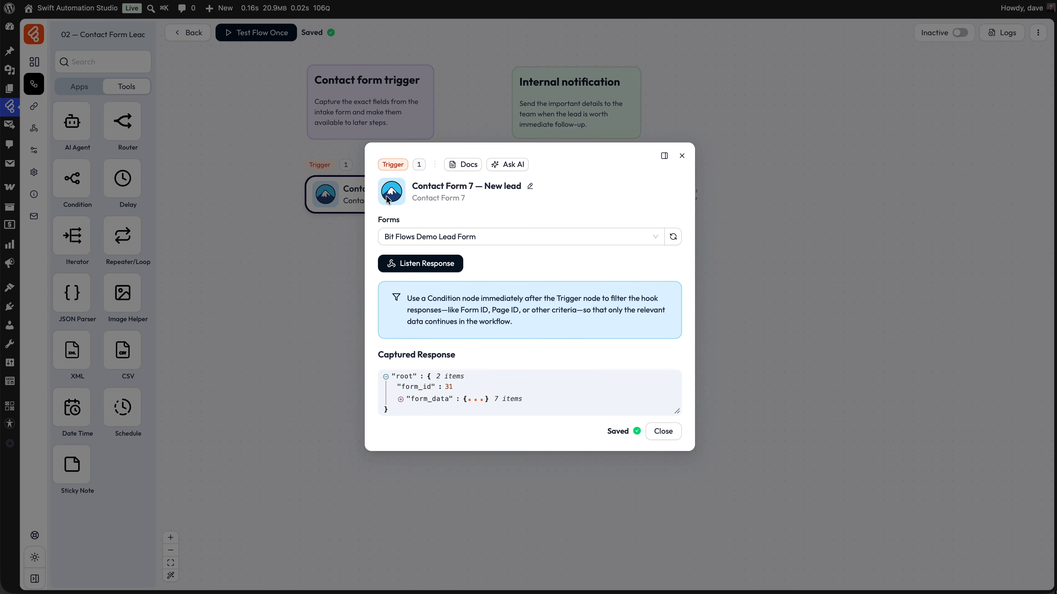
click(681, 156)
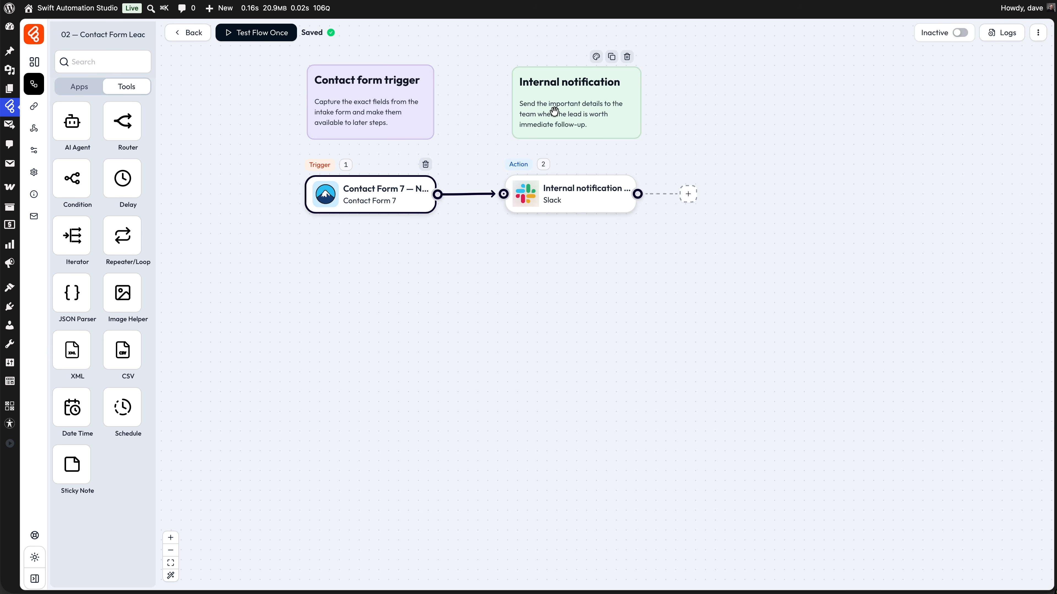
click(582, 203)
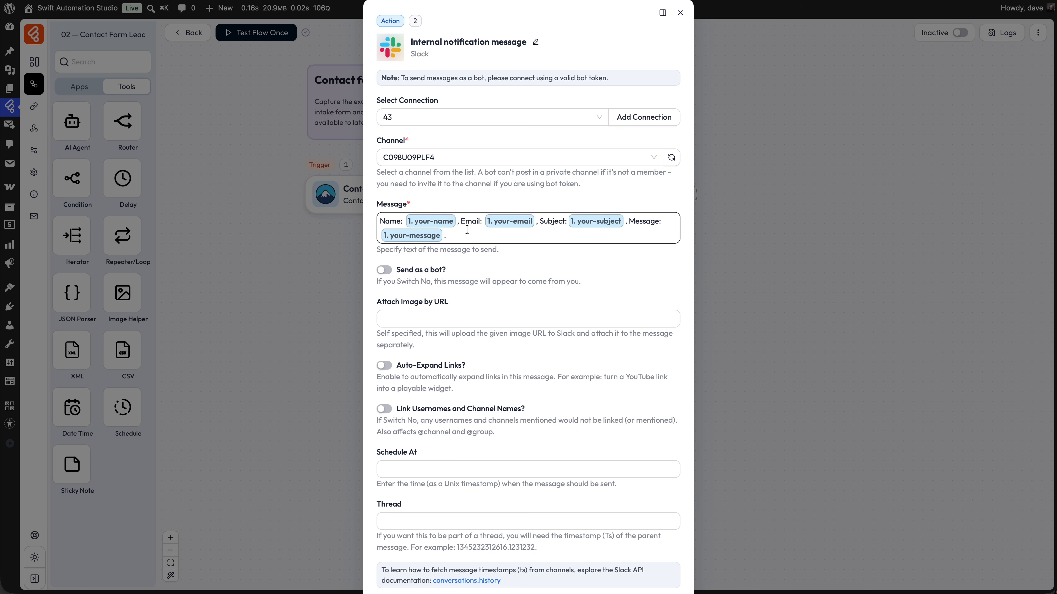
- Replace the Slack message text with 'Hey you got a new lead from'
click(426, 227)
key(ctrl+a)
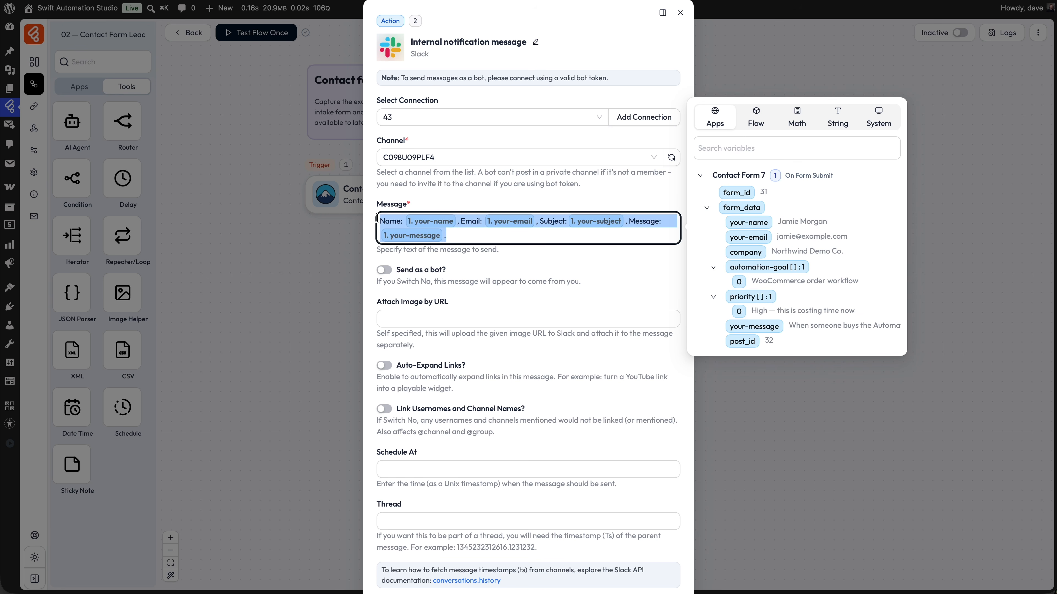
key(BackSpace)
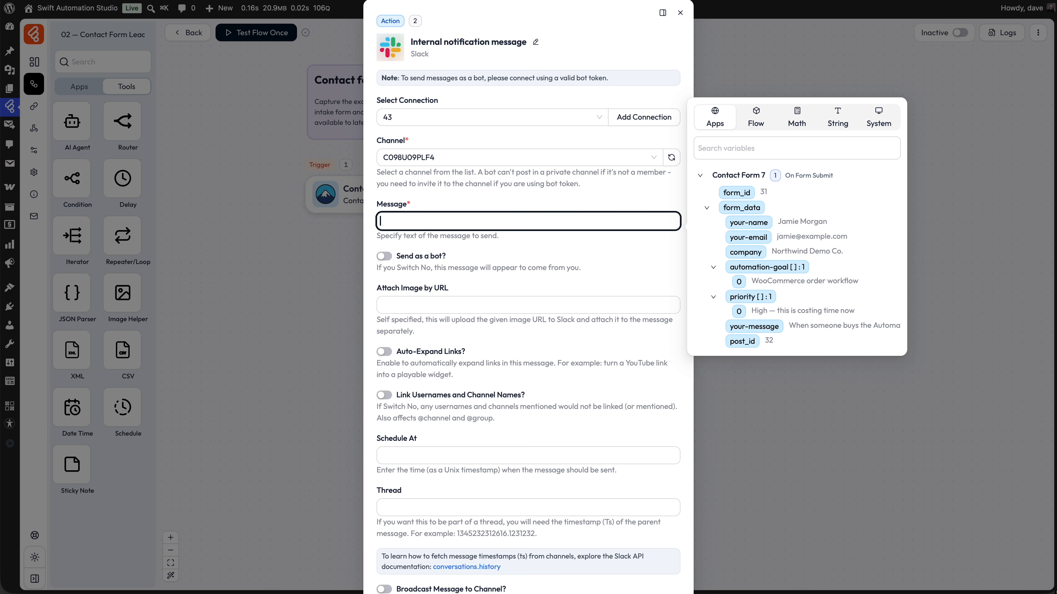
text(Hey you got a new lead from)
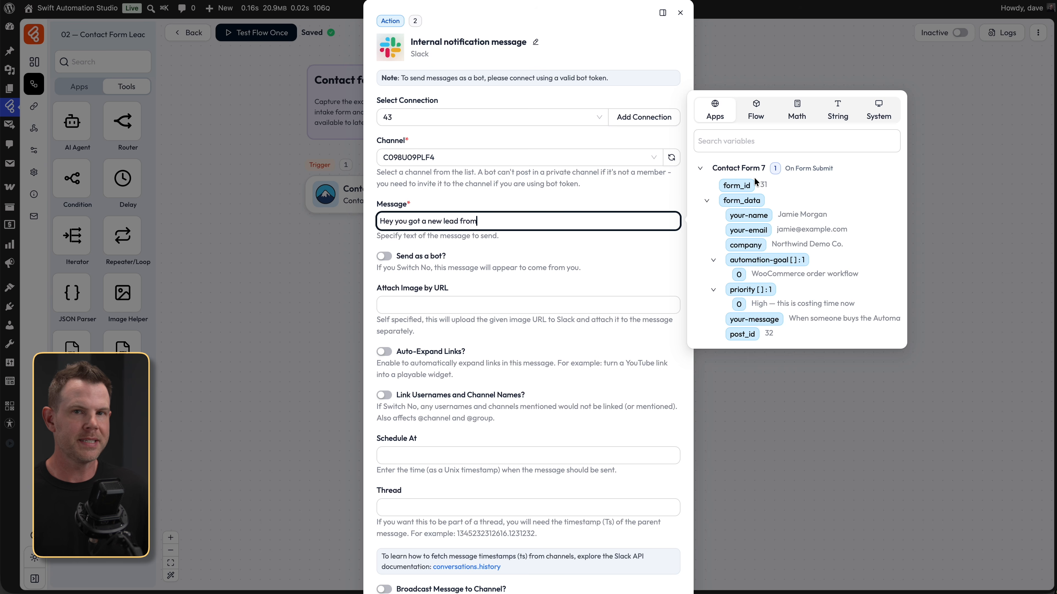
click(702, 169)
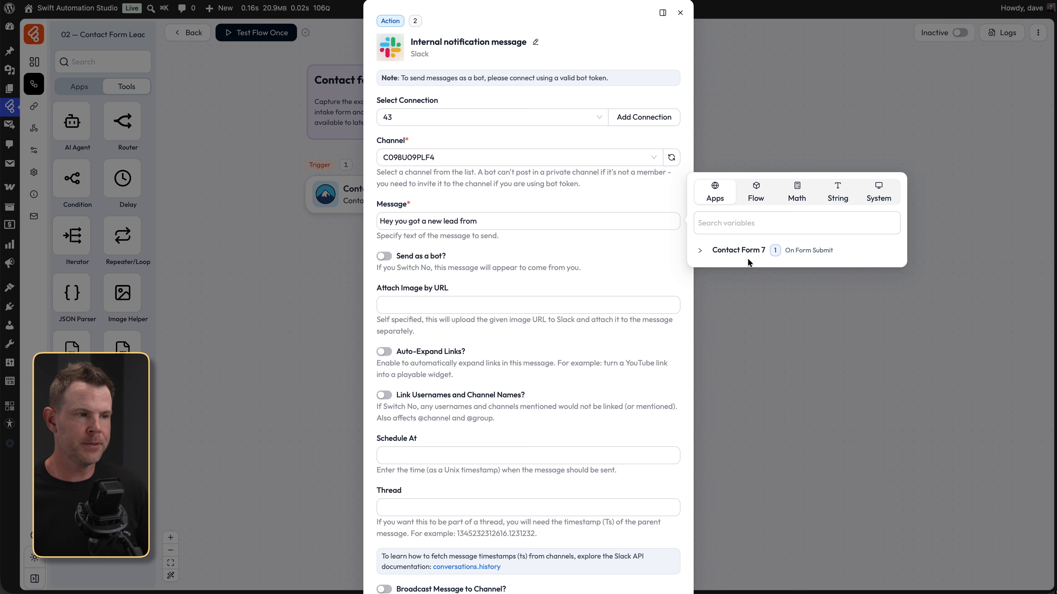
click(700, 251)
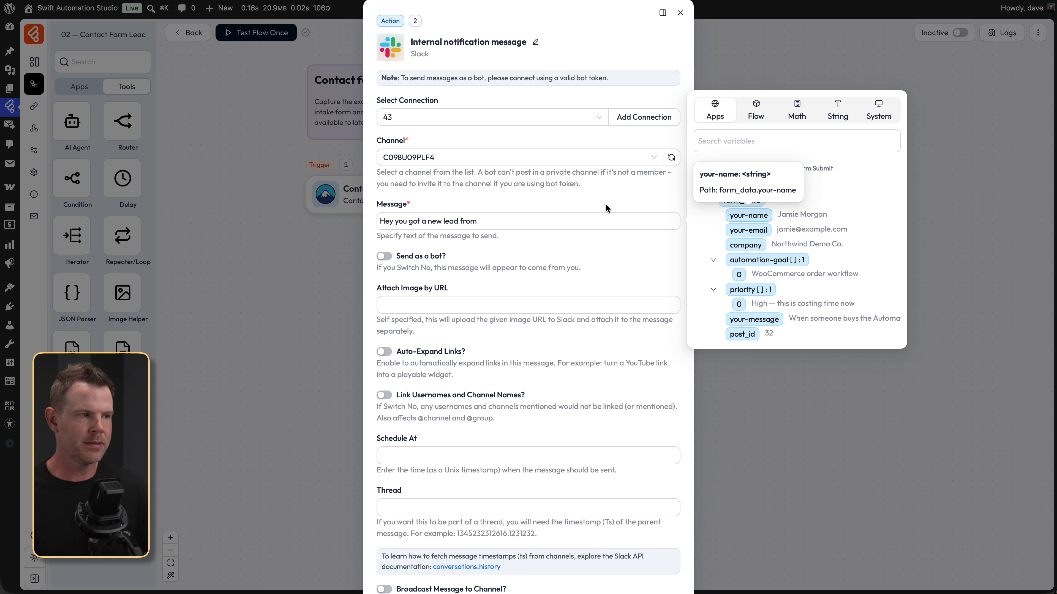
click(389, 220)
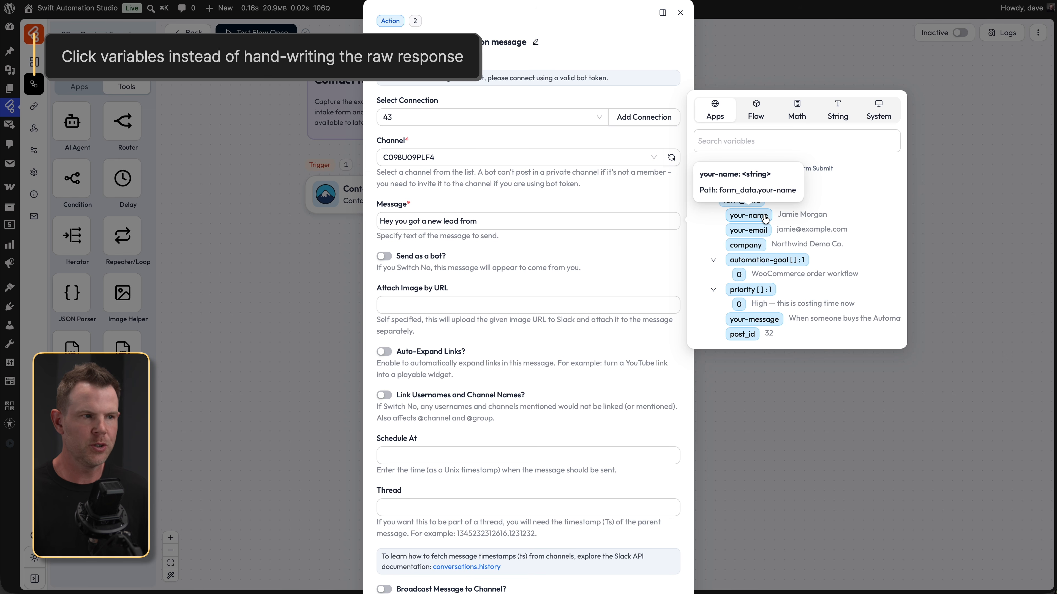
- Add your-name, '. They want help with' automation-goal, and '. Write back to them at' your-email
click(741, 216)
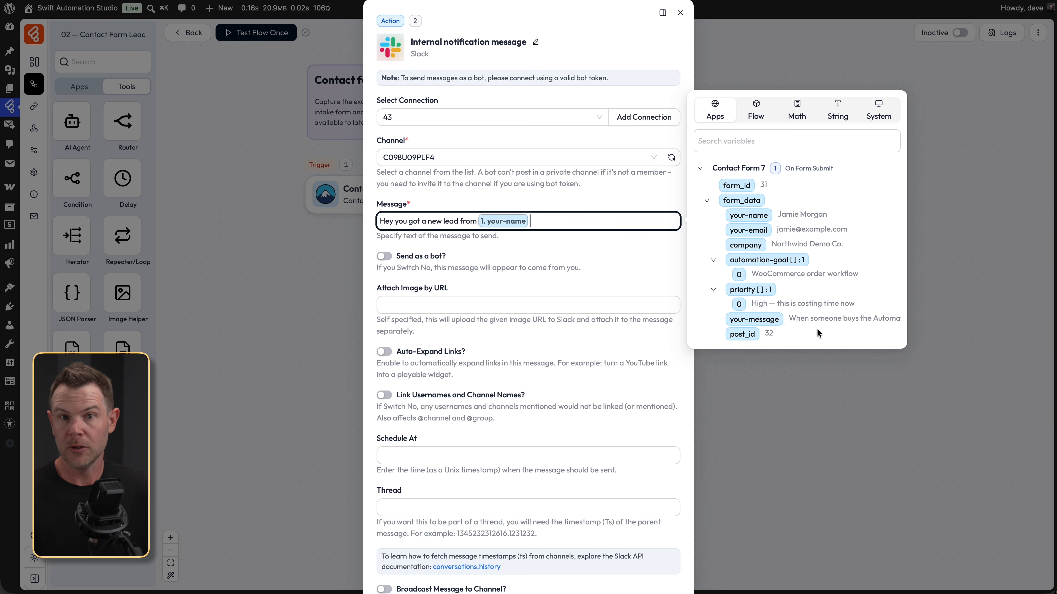
text(.)
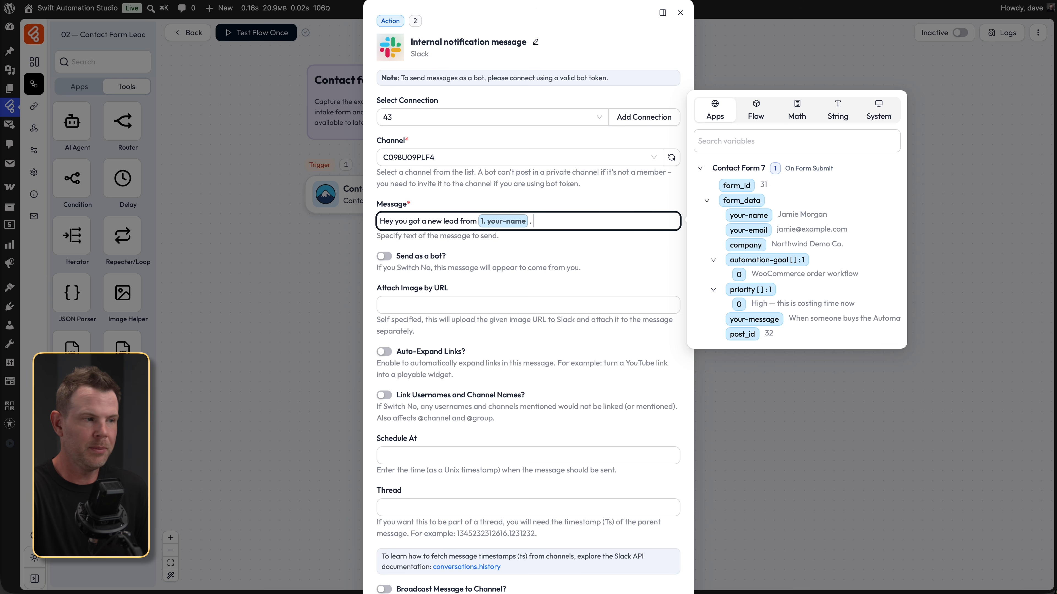
text( They want help with)
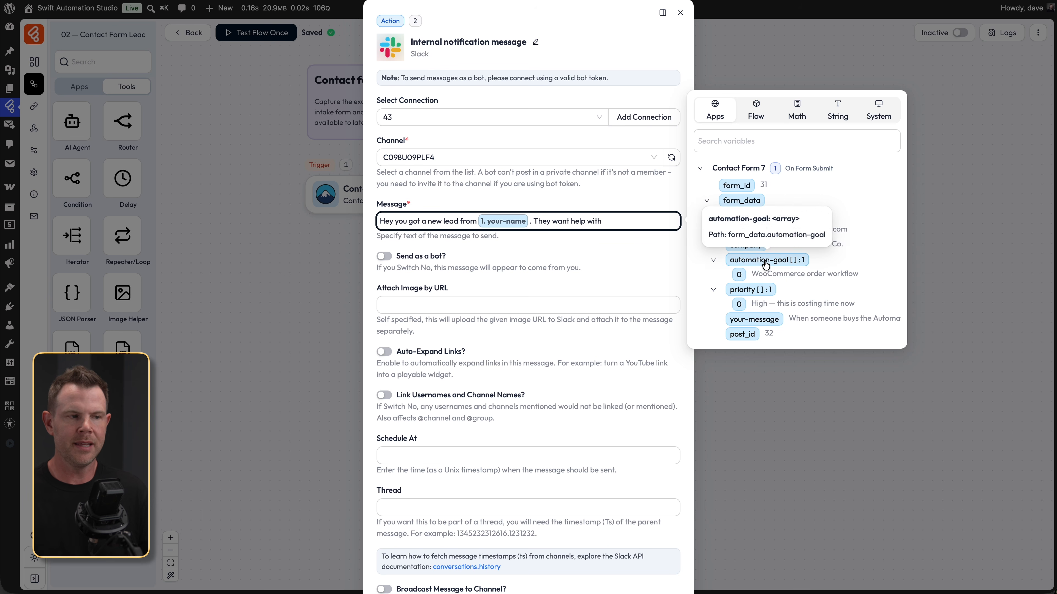
click(766, 260)
text(. Write back to them at)
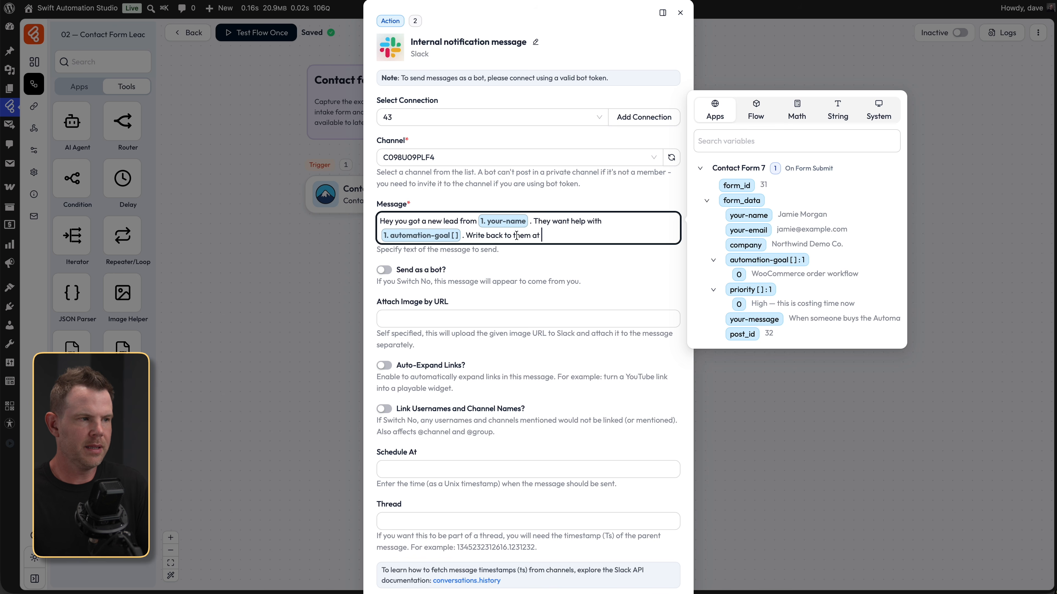
click(747, 230)
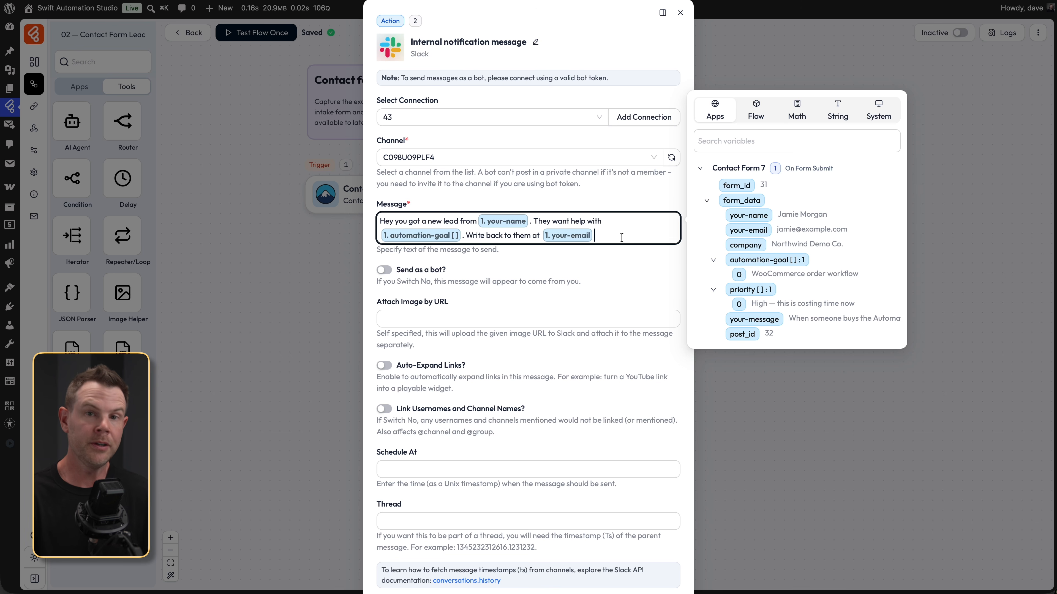
drag(542, 282, 546, 282)
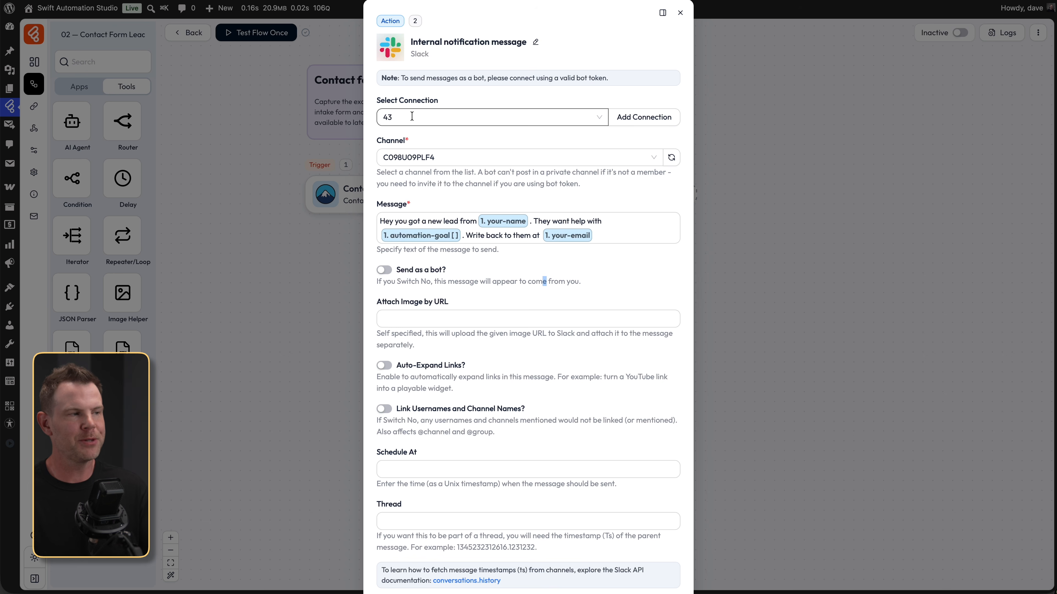
- Start a new token-based Slack connection and open the Slack Console link in a new tab
click(634, 122)
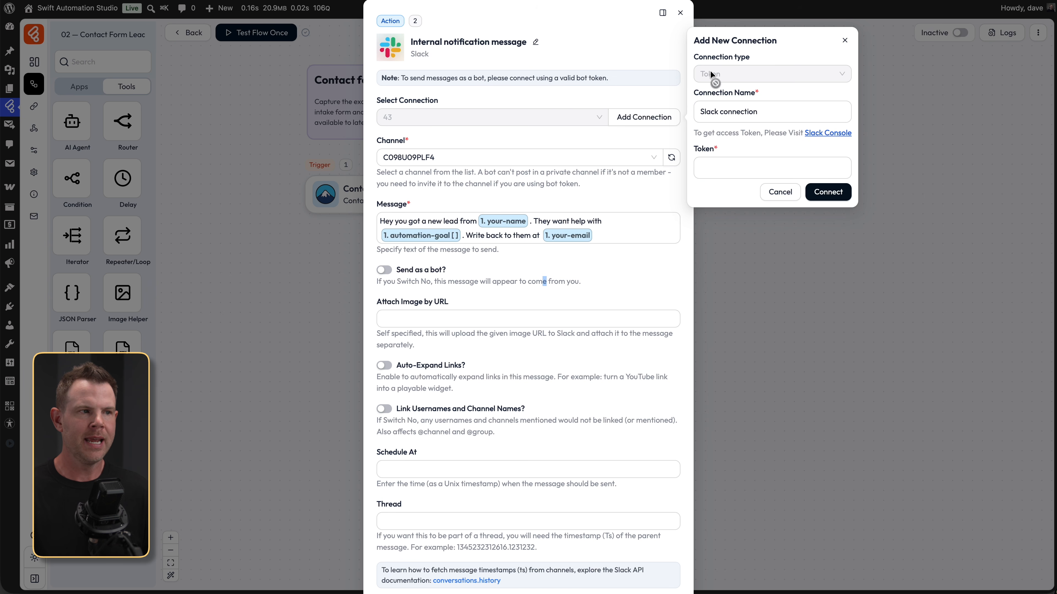
click(713, 117)
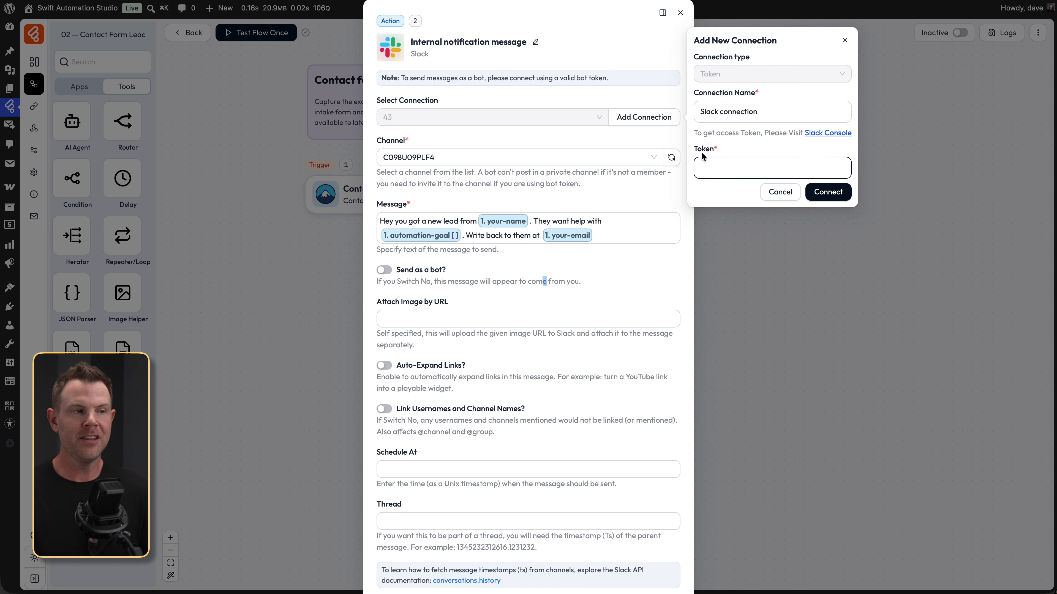
click(829, 134)
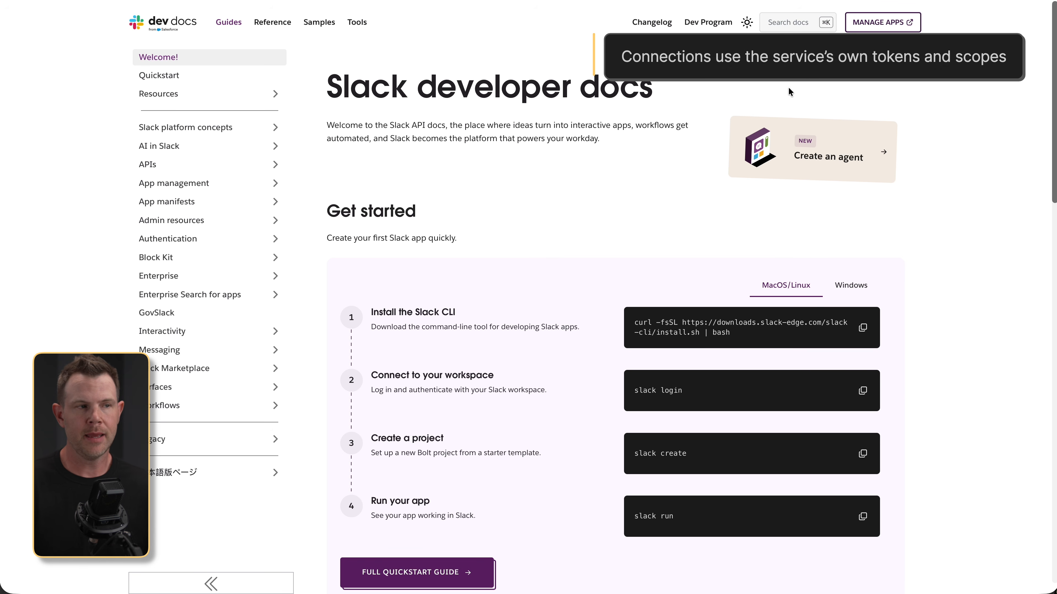
- Create a from-scratch Slack app named Bit Flow in Client Amp, open OAuth & Permissions, then return to the docs
click(876, 28)
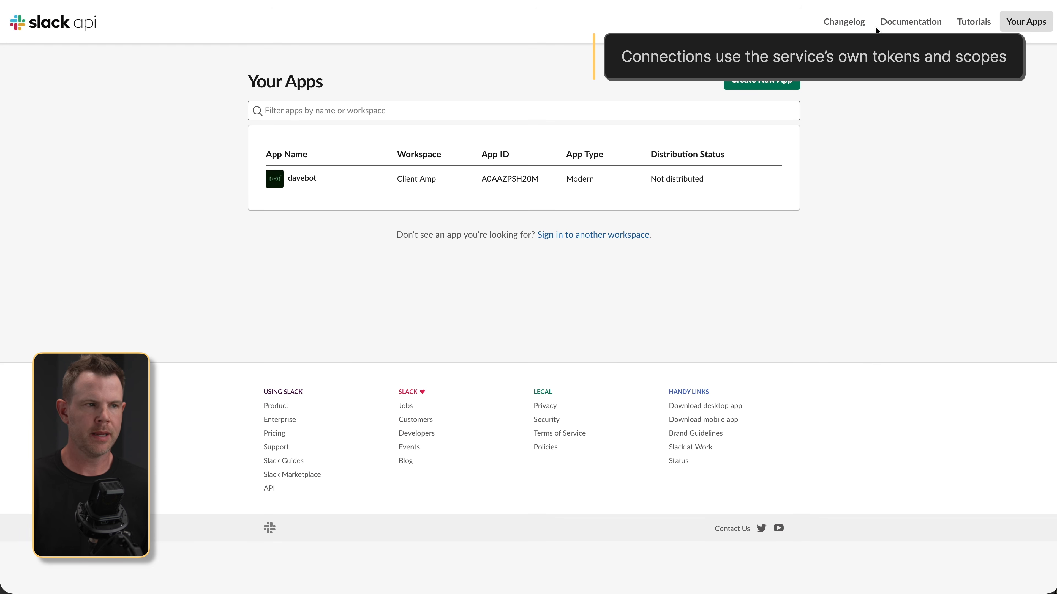
click(776, 84)
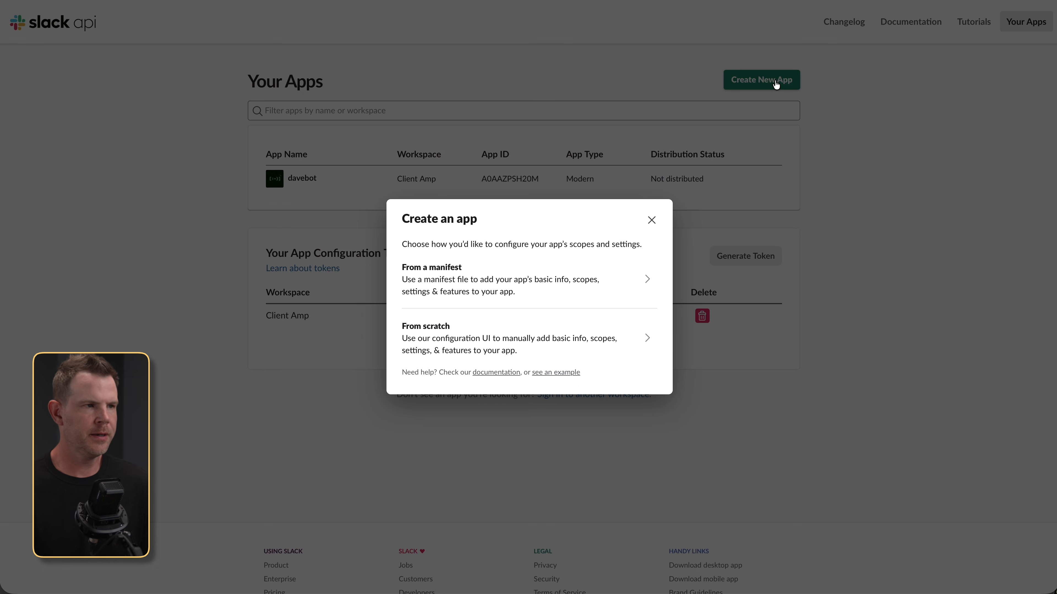
click(510, 341)
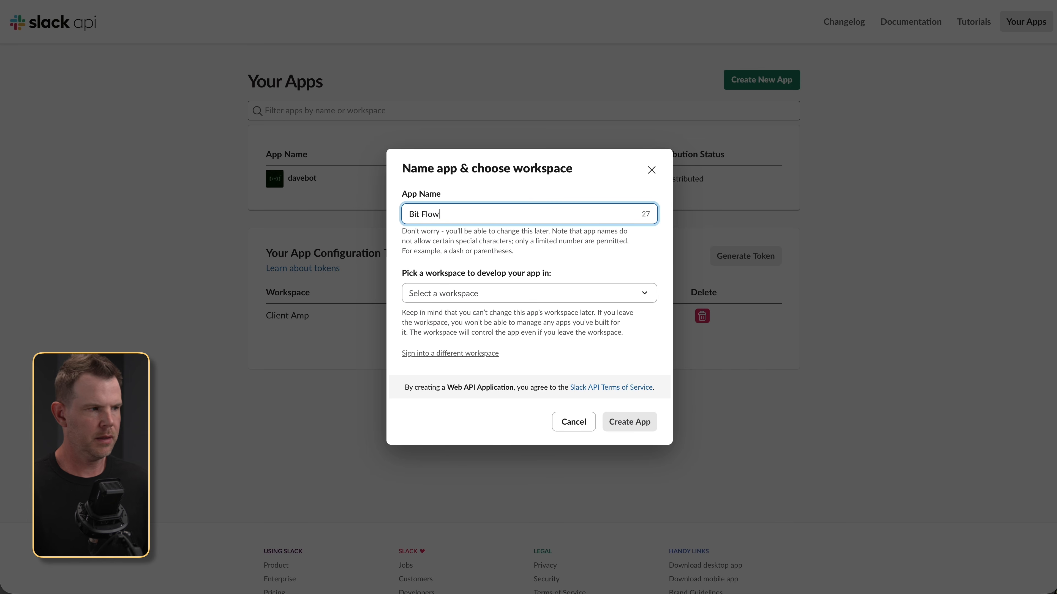
click(471, 294)
click(444, 310)
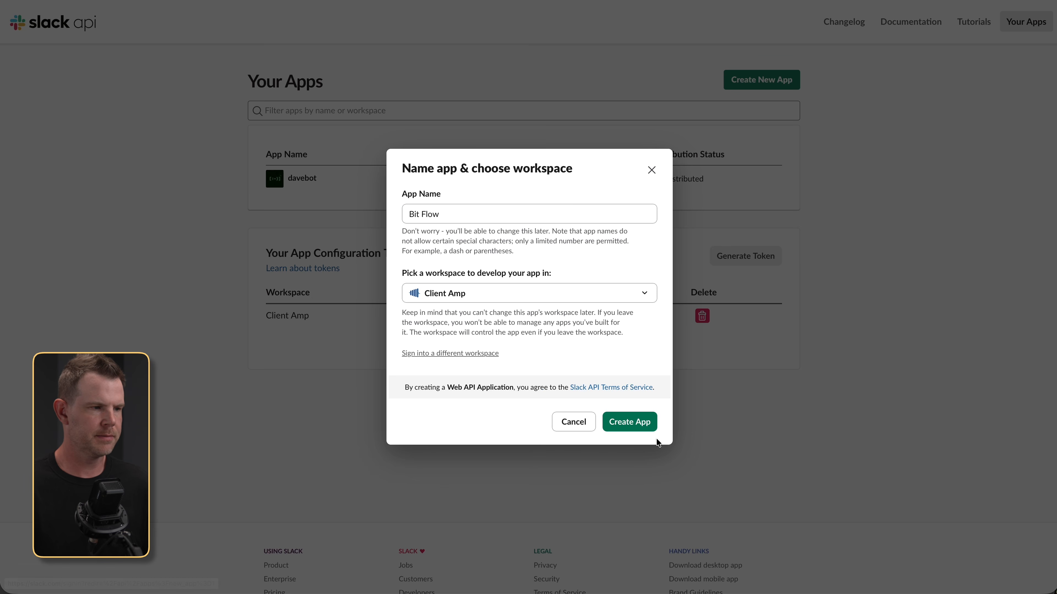
click(633, 429)
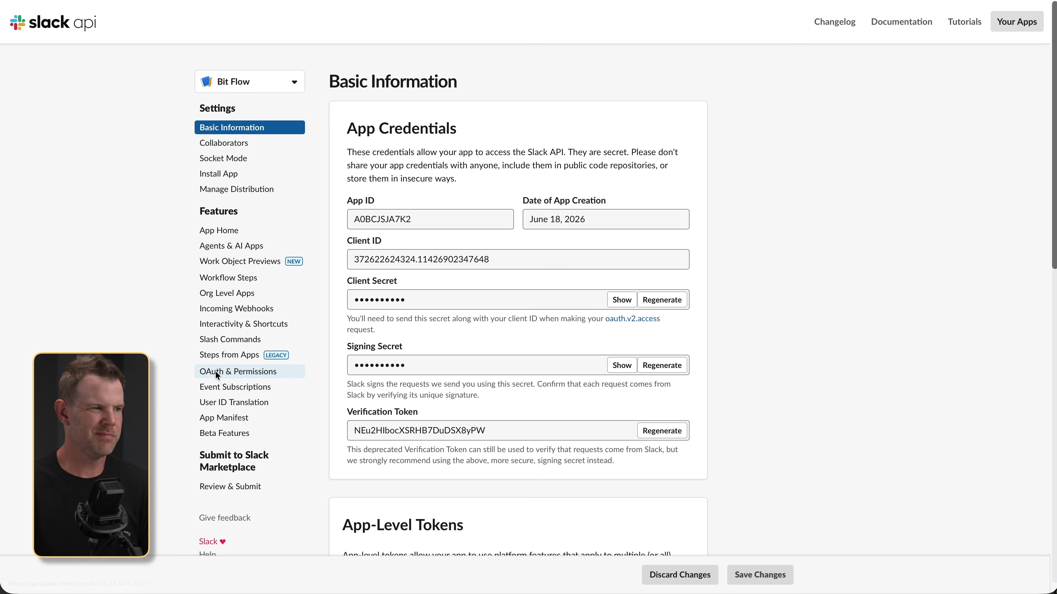
click(217, 375)
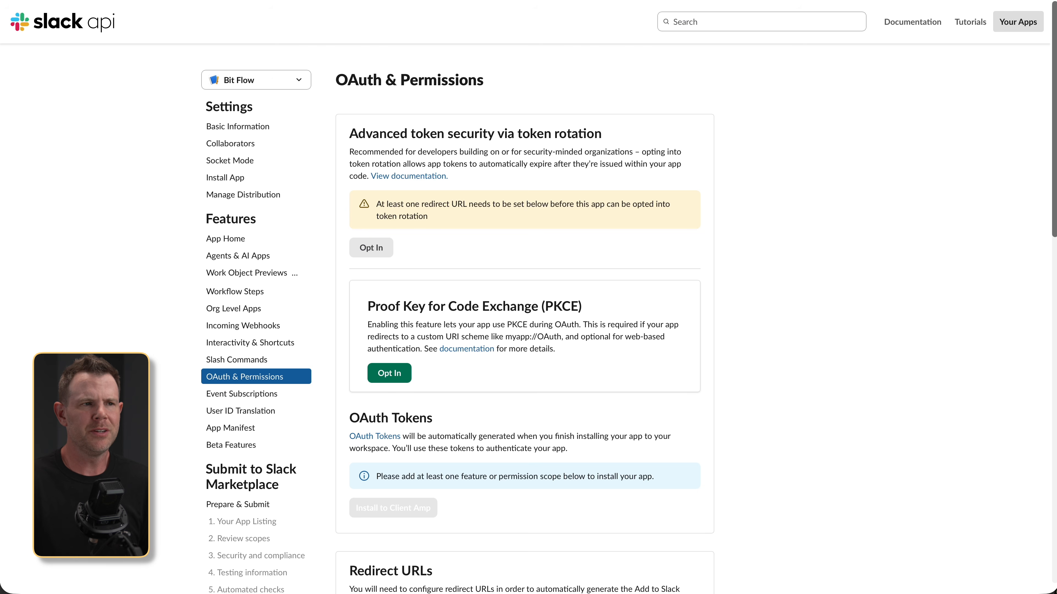
key(ctrl+Tab)
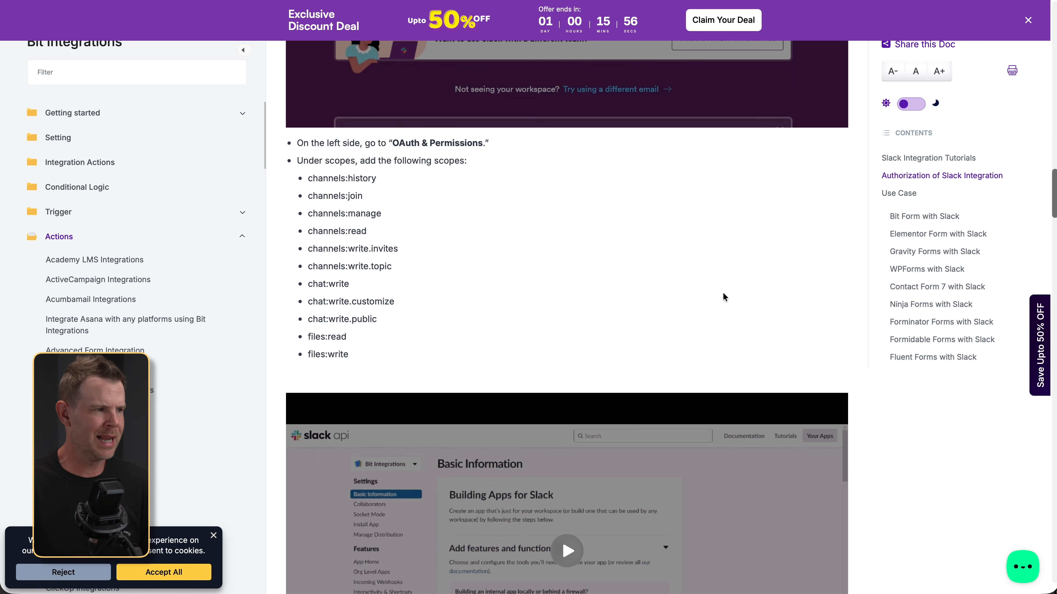
- Check the Slack scopes list in the Bit Integrations docs, then paste channels:history into Slack's scope search
scroll(723, 294, up, 1)
scroll(723, 299, down, 8)
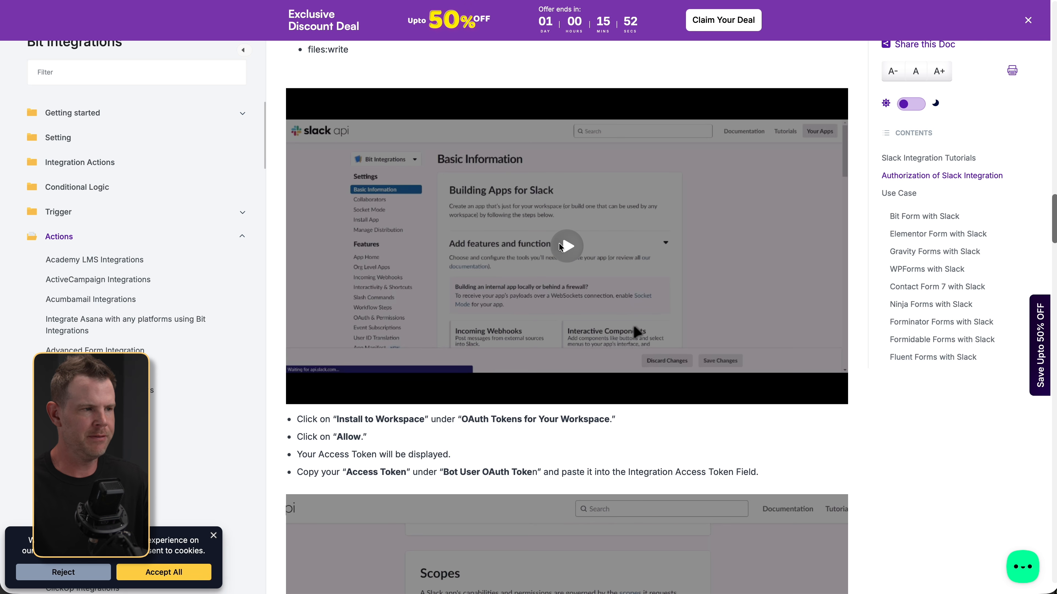
scroll(625, 375, down, 4)
scroll(627, 371, down, 4)
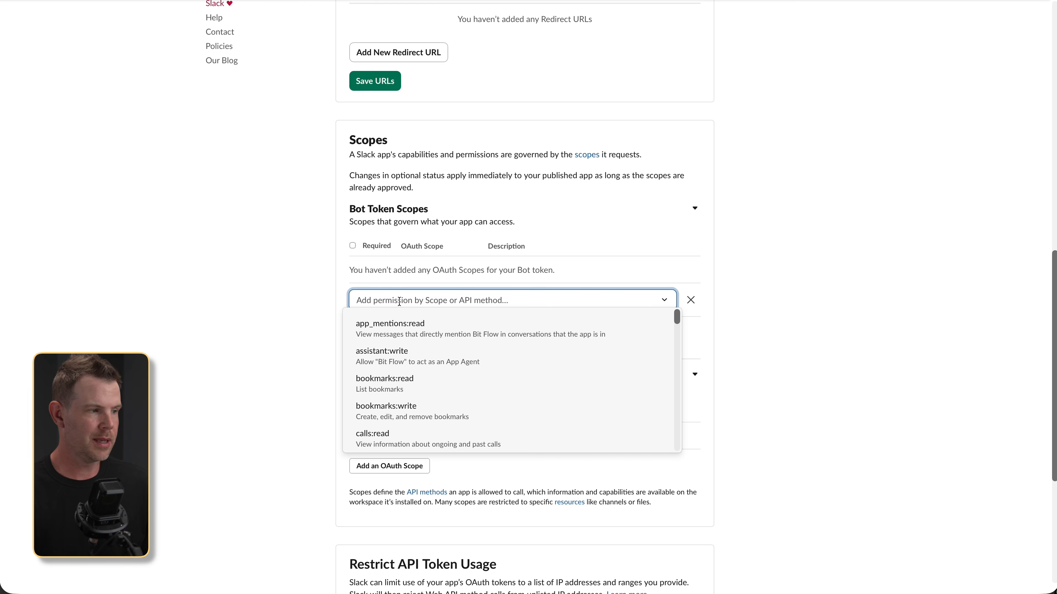
text(channels:history)
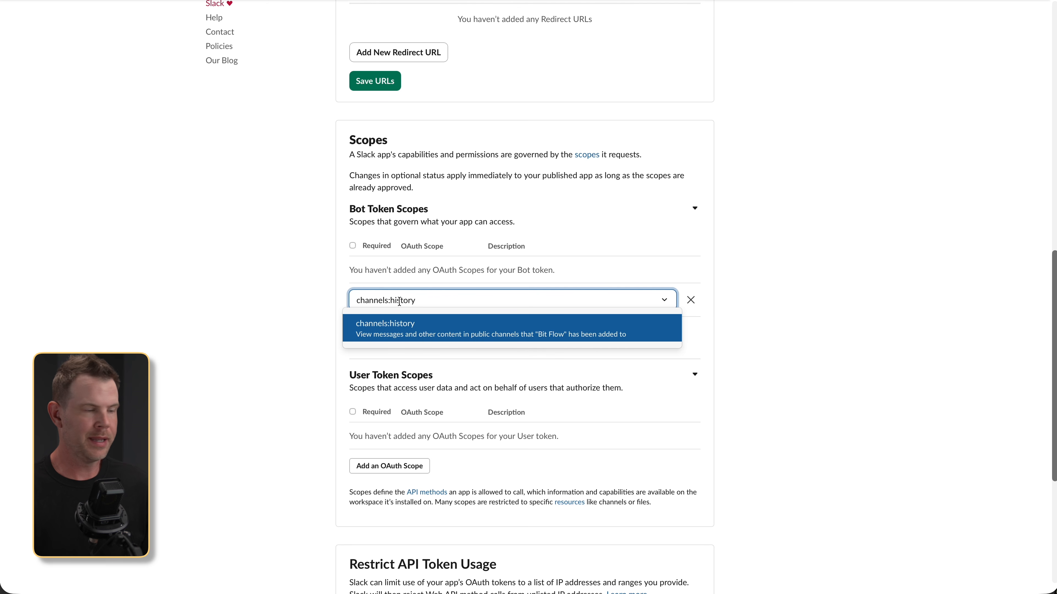
- Add the channels:history and channels:read bot token scopes, then install the app to the workspace
click(395, 329)
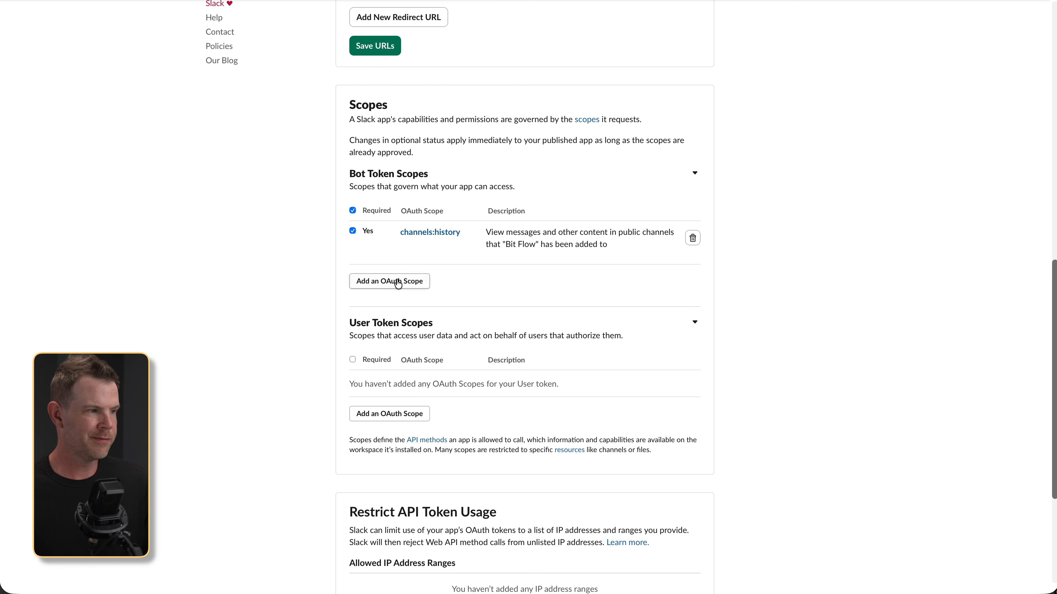
click(398, 284)
text(channels:read)
click(398, 297)
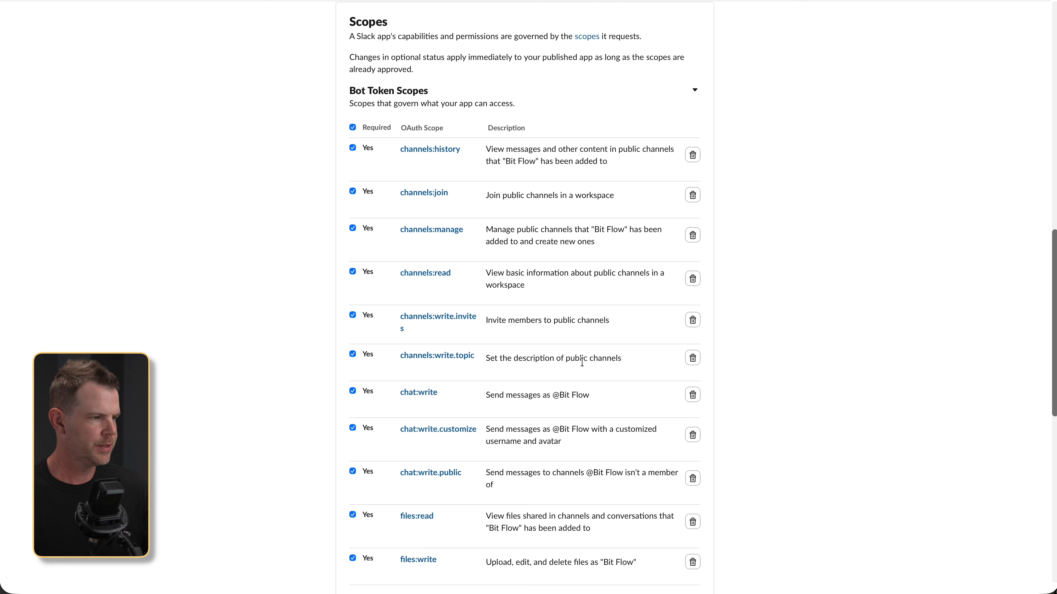
scroll(583, 366, down, 2)
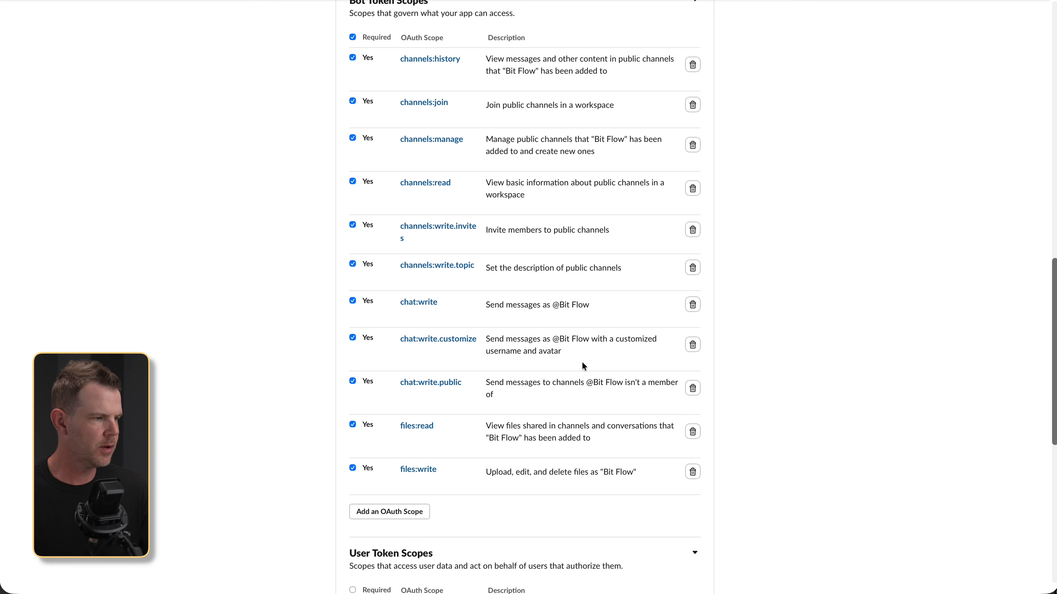
scroll(583, 363, up, 10)
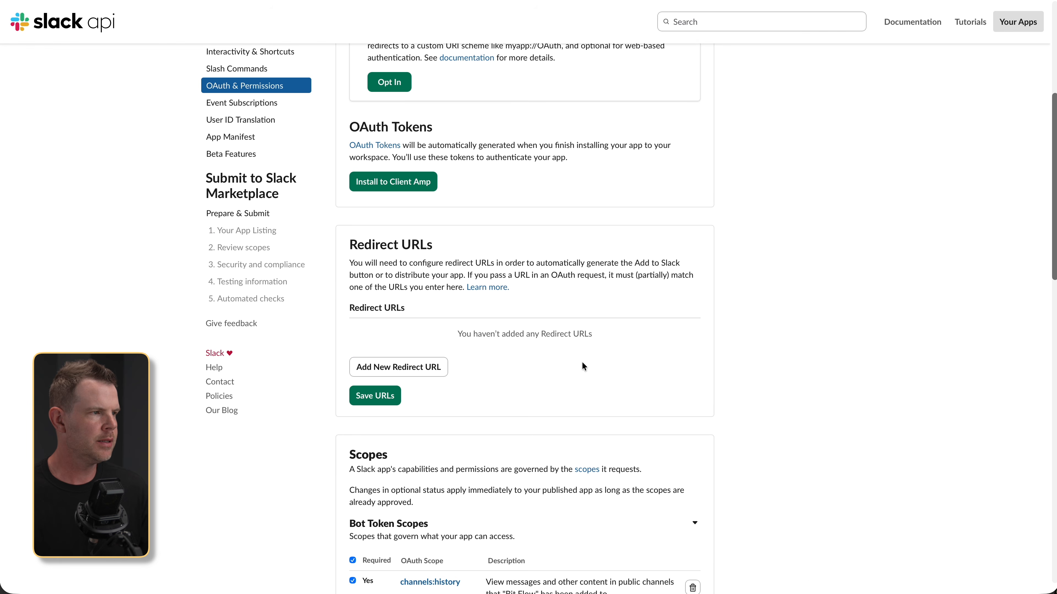
click(388, 183)
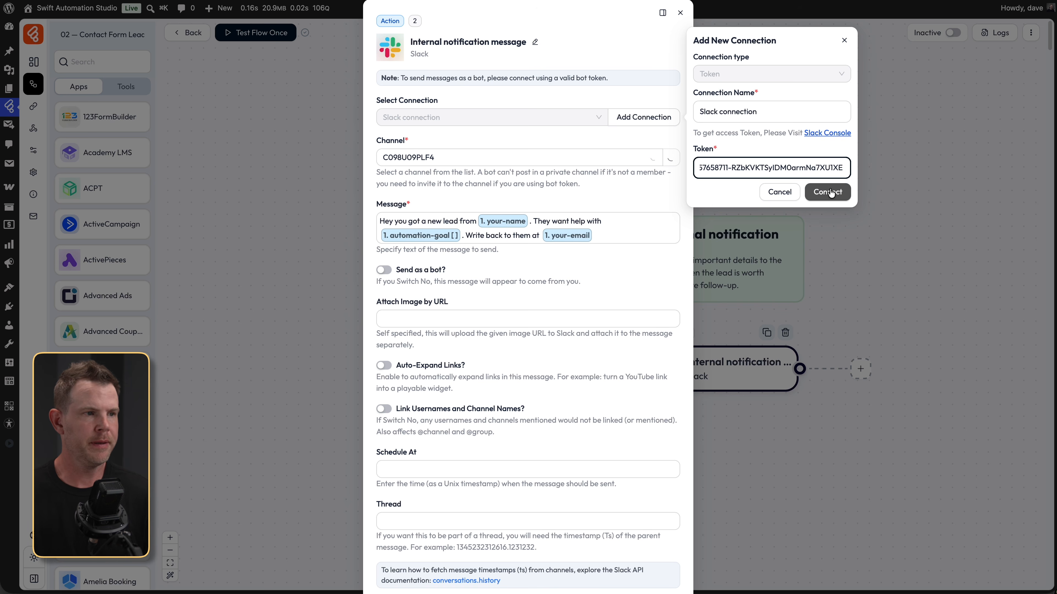
- Save the Slack connection, post to the notifications channel, and send as a bot named 'Bit Flow'
click(830, 193)
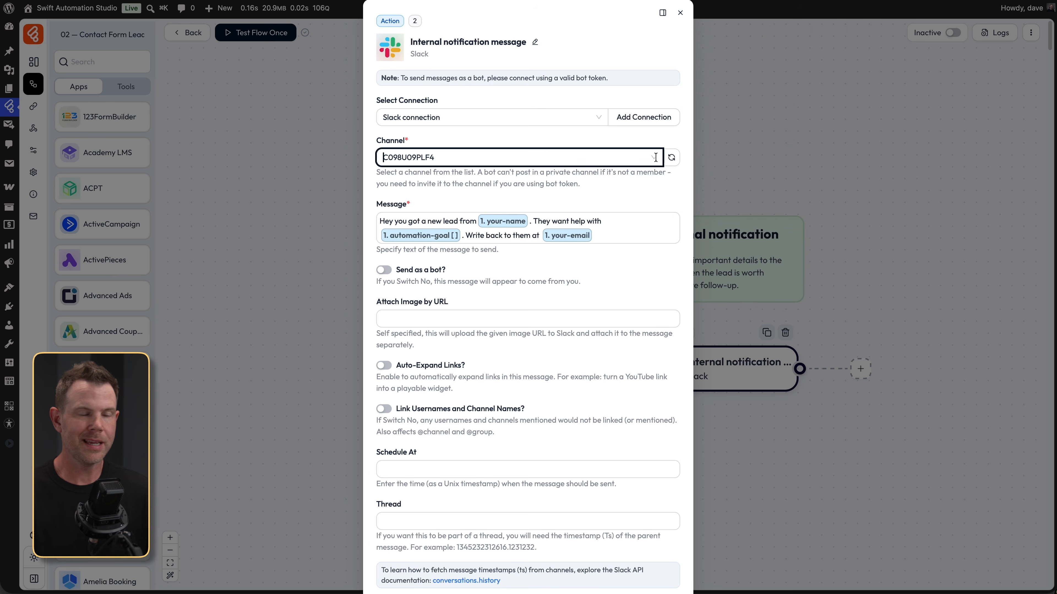
click(656, 157)
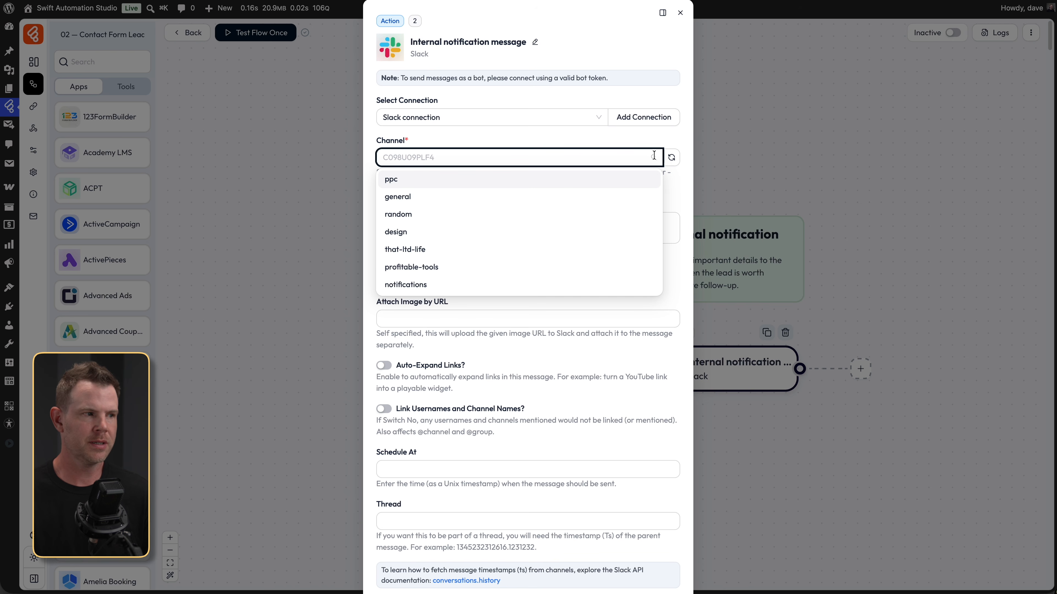
click(524, 286)
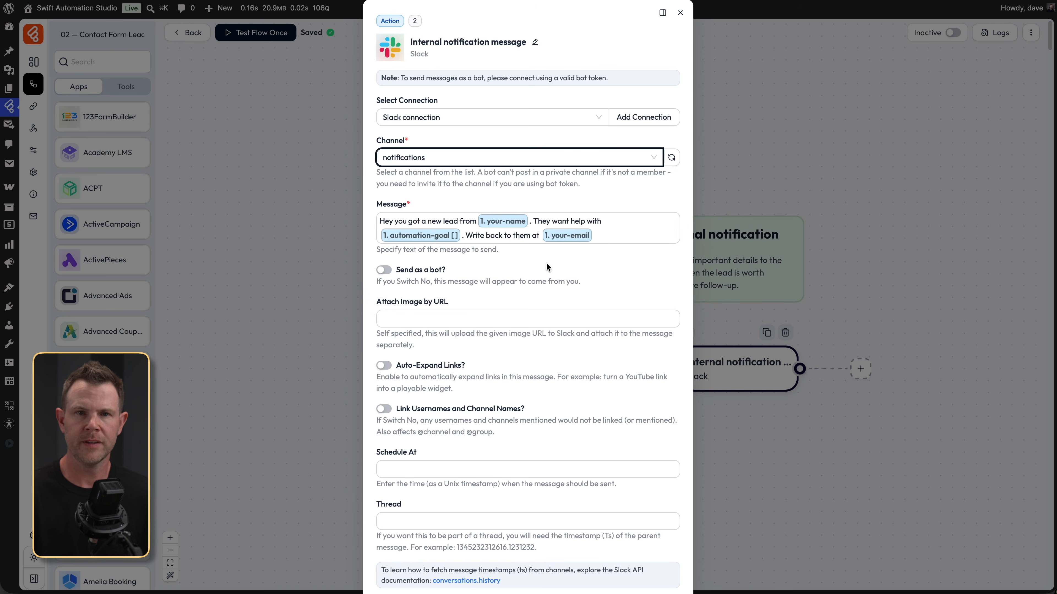
click(384, 269)
click(422, 317)
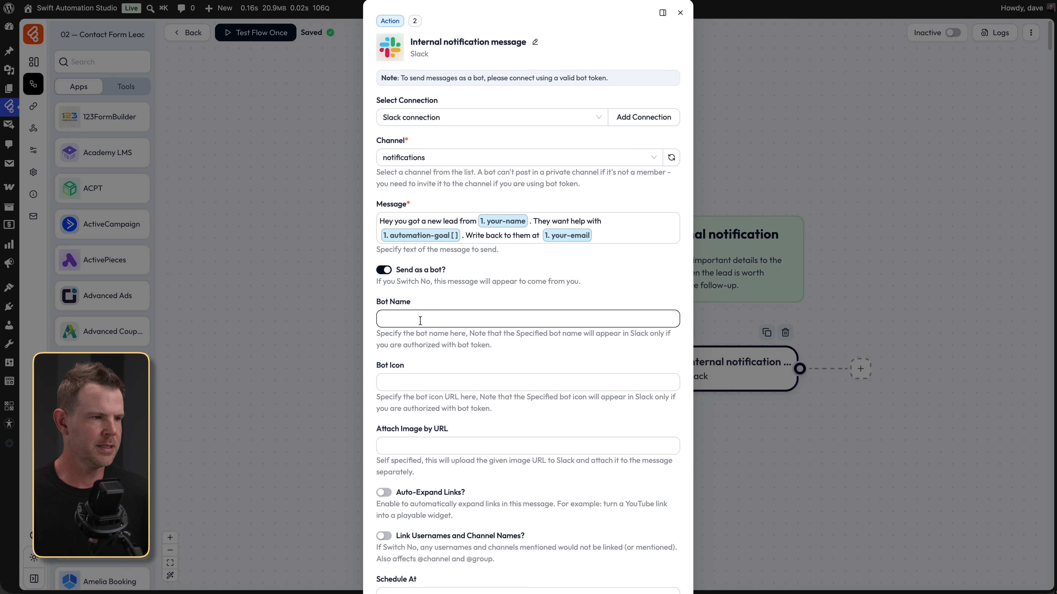
text(Bit Flow)
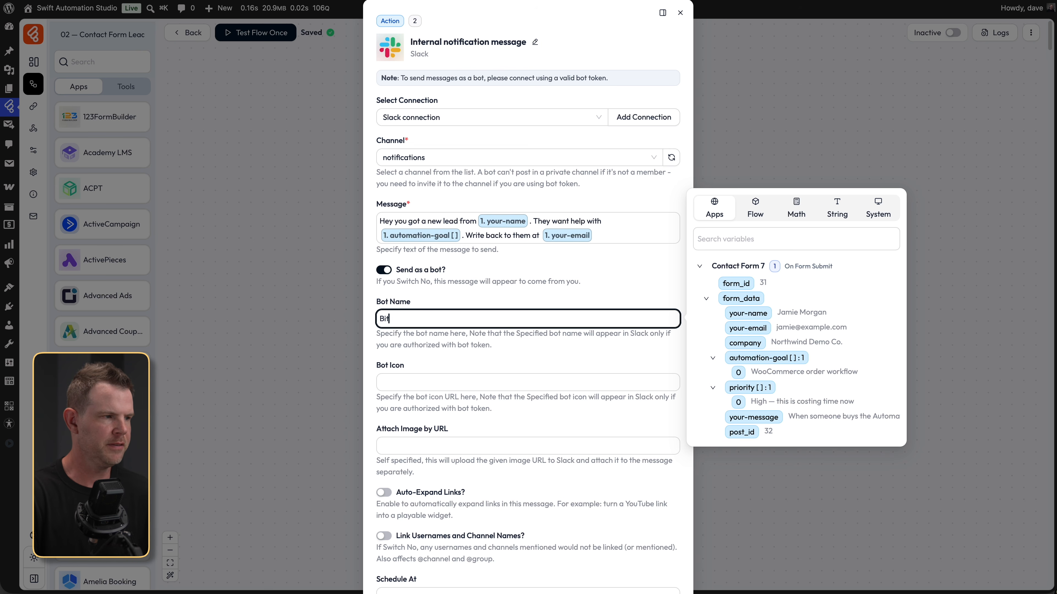
scroll(616, 577, down, 5)
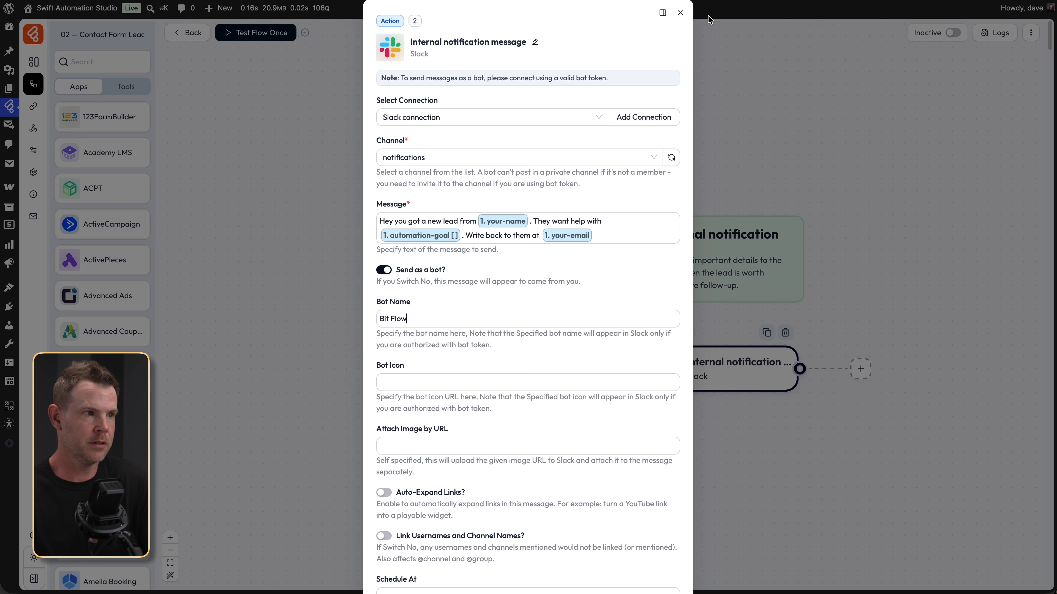
- Close the Slack action panel to return to the canvas showing the trigger and Slack node
click(680, 13)
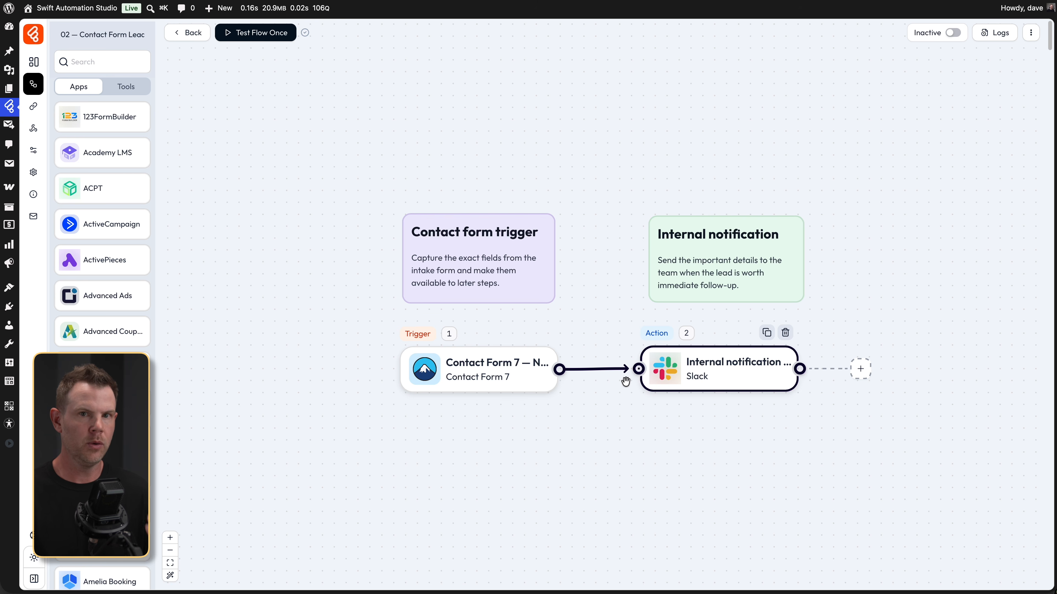
mouse_move(595, 372)
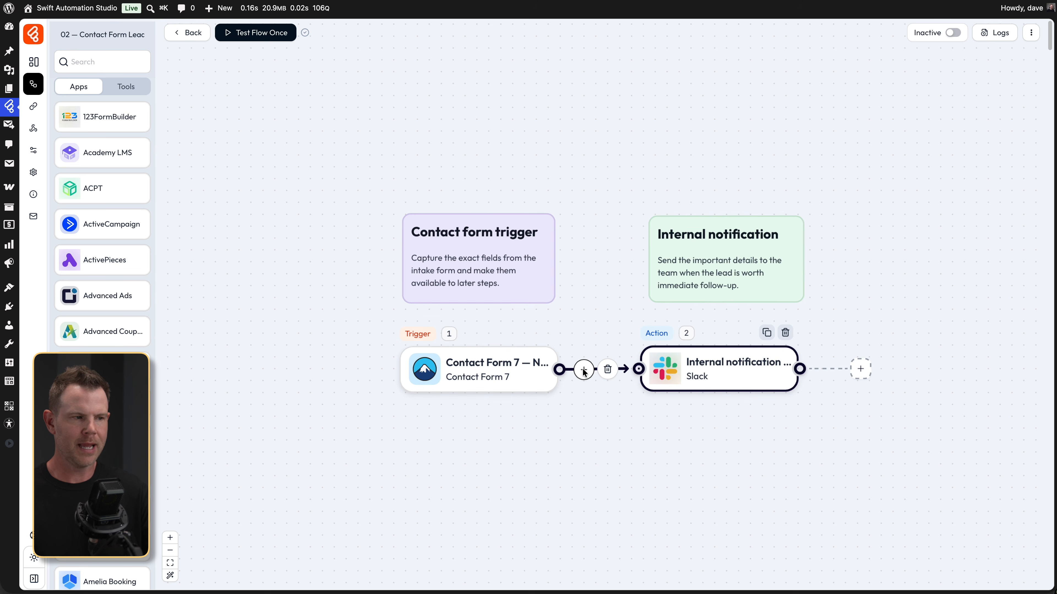
- Insert an AI Agent app, found by searching 'AI', on the connector between trigger and Slack
click(583, 369)
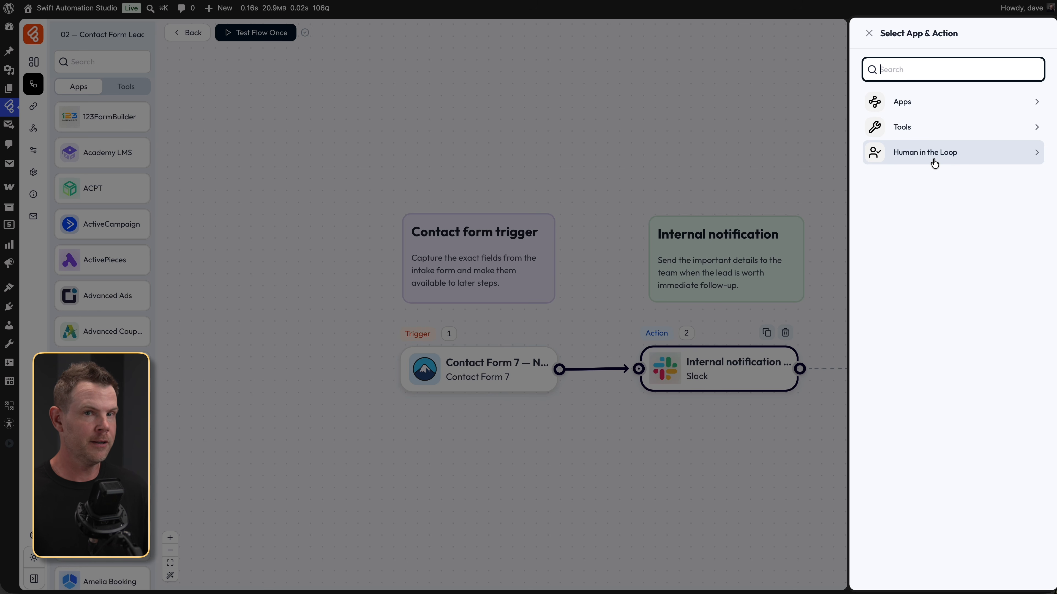
click(920, 107)
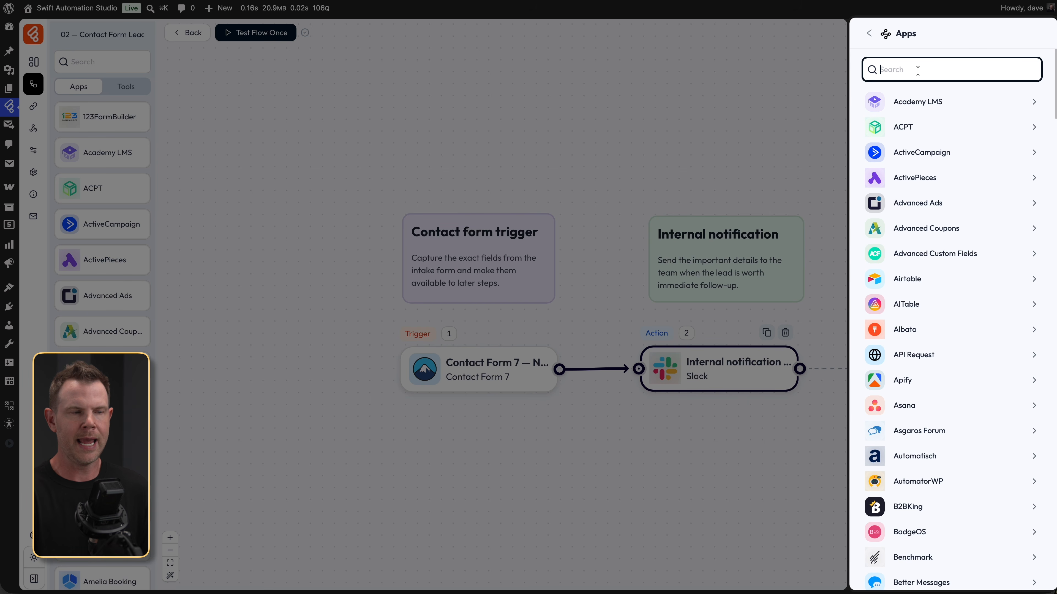
text(AI)
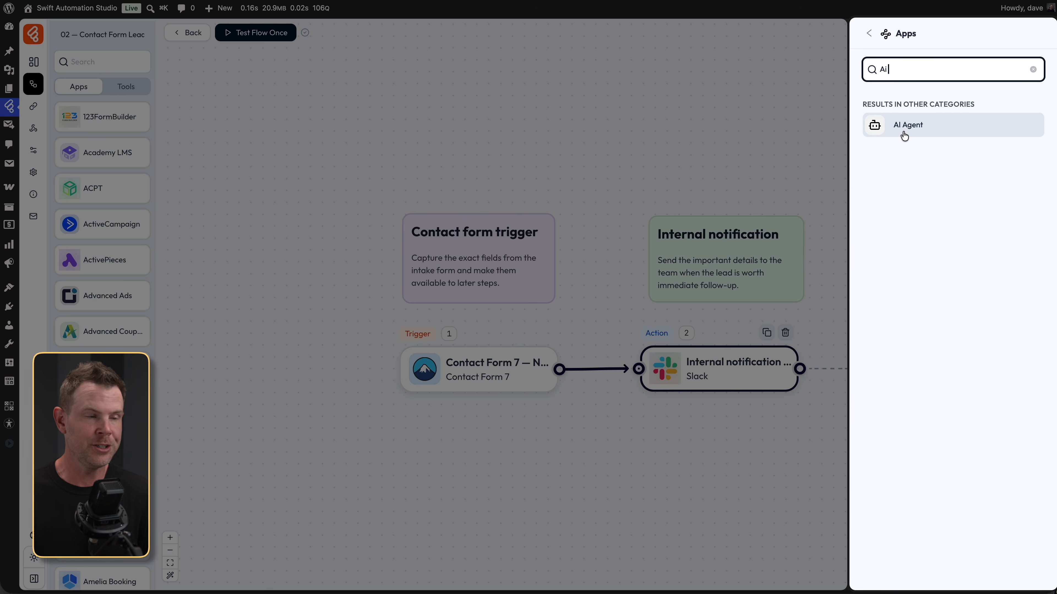
click(912, 127)
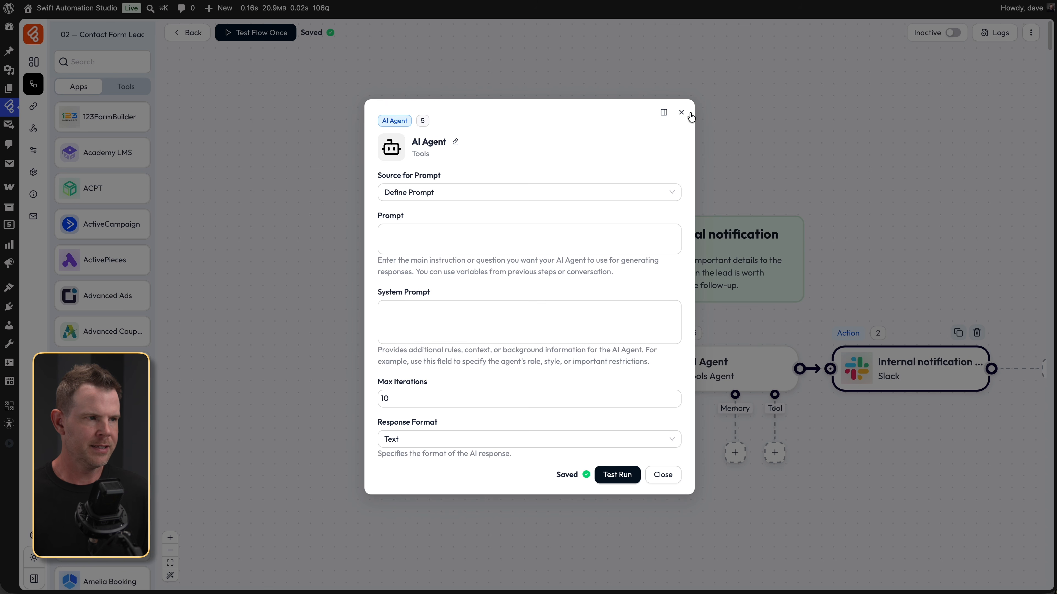
click(681, 112)
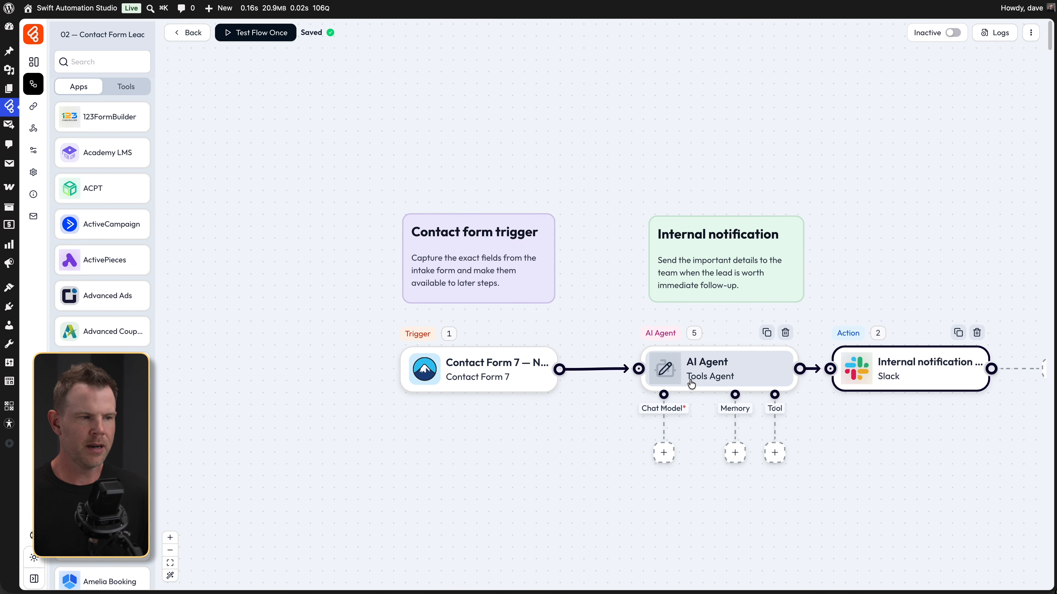
drag(909, 372, 938, 369)
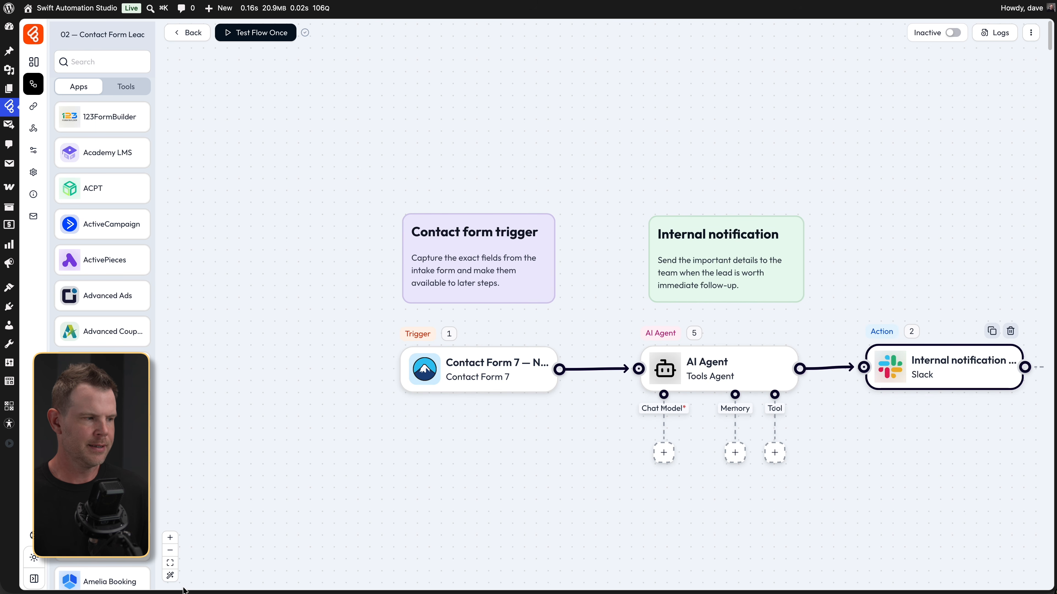
click(170, 552)
click(170, 551)
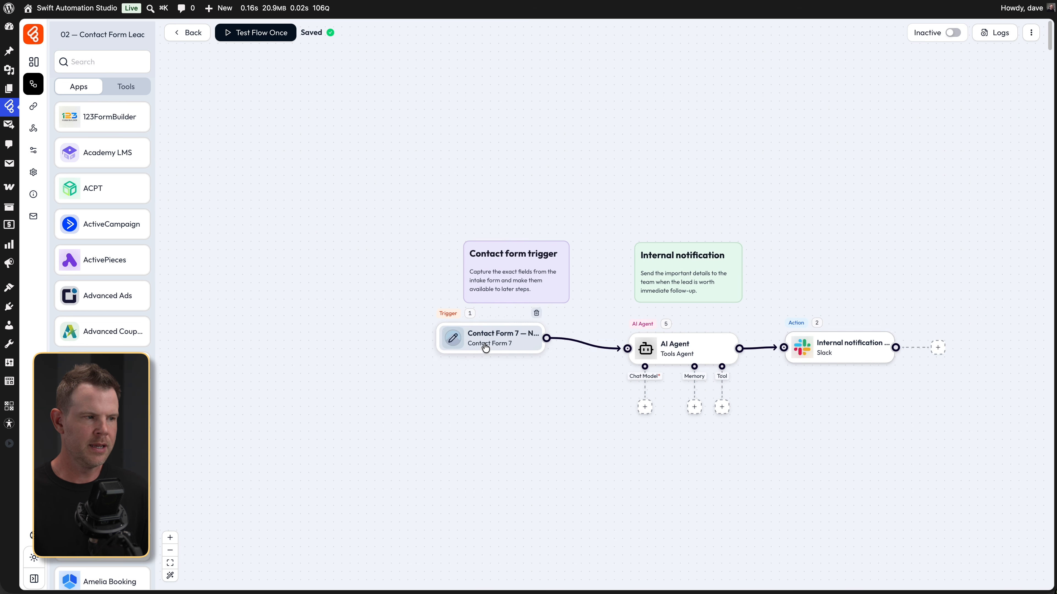
drag(485, 348, 296, 274)
drag(685, 344, 537, 398)
drag(843, 353, 891, 221)
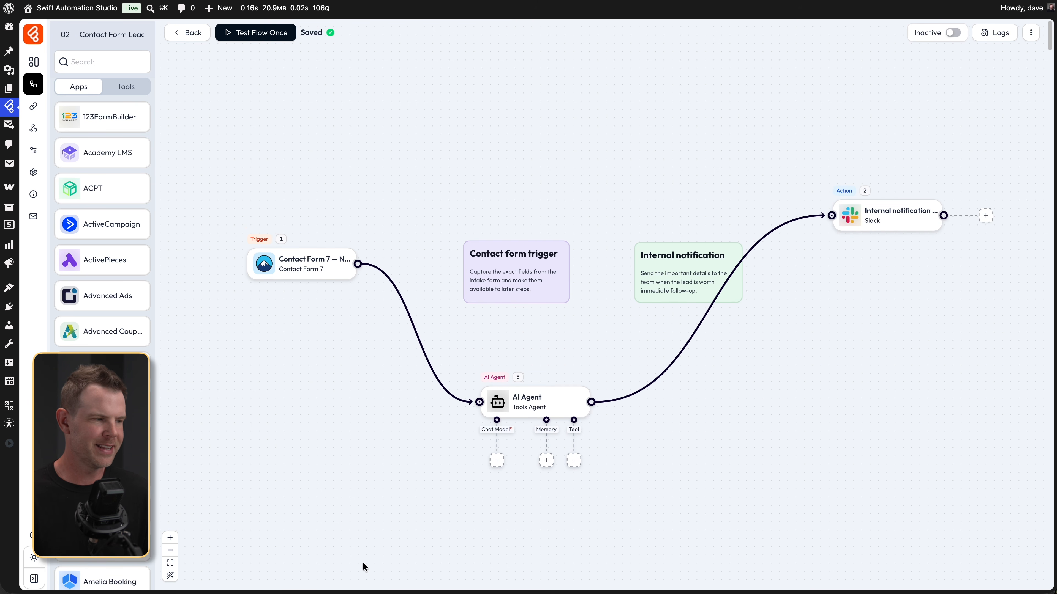
click(170, 575)
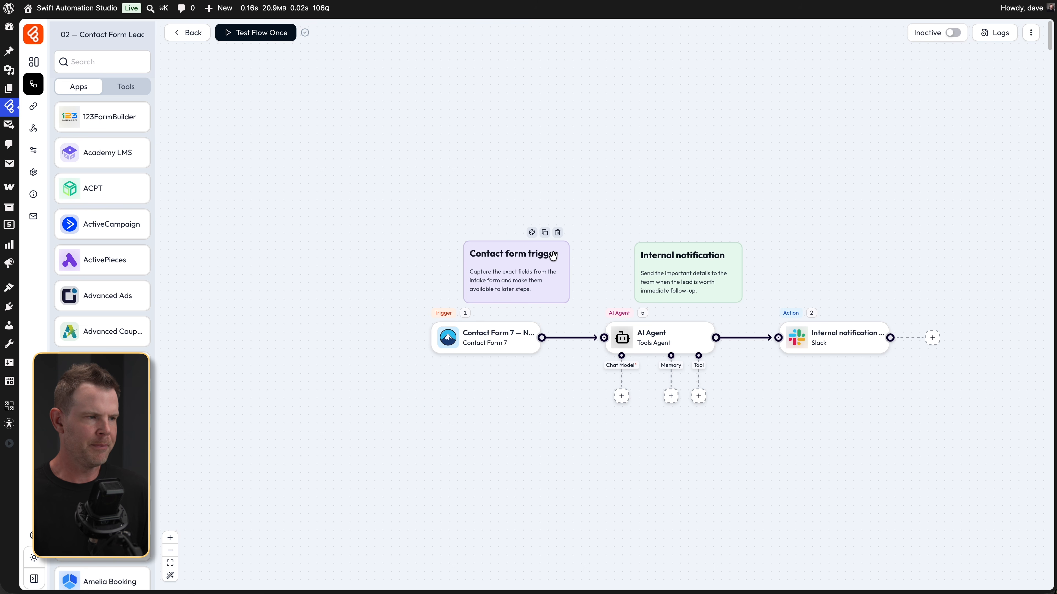
drag(549, 256, 483, 255)
drag(702, 261, 860, 256)
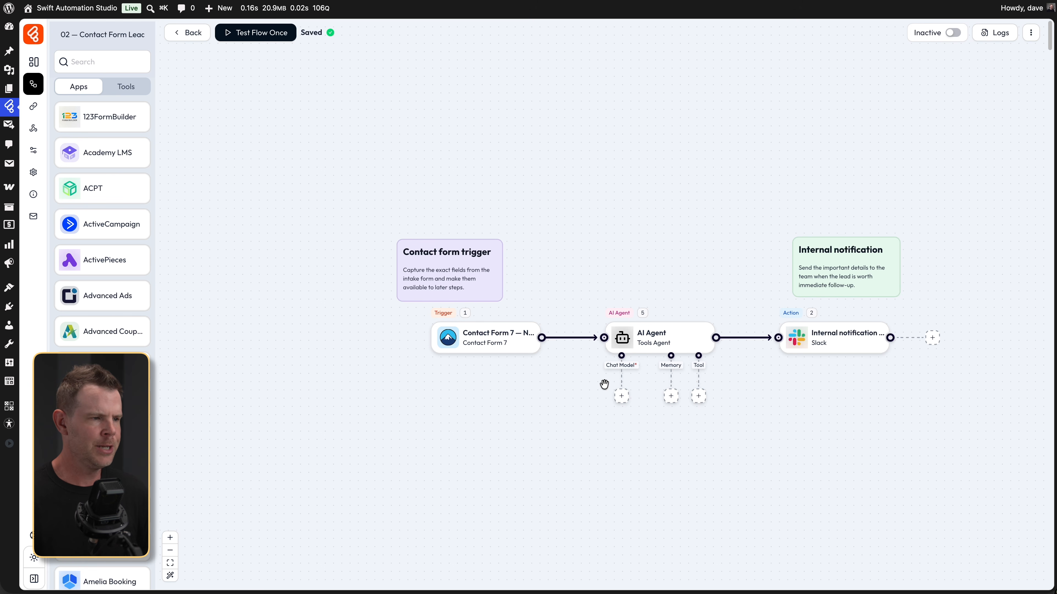
click(621, 400)
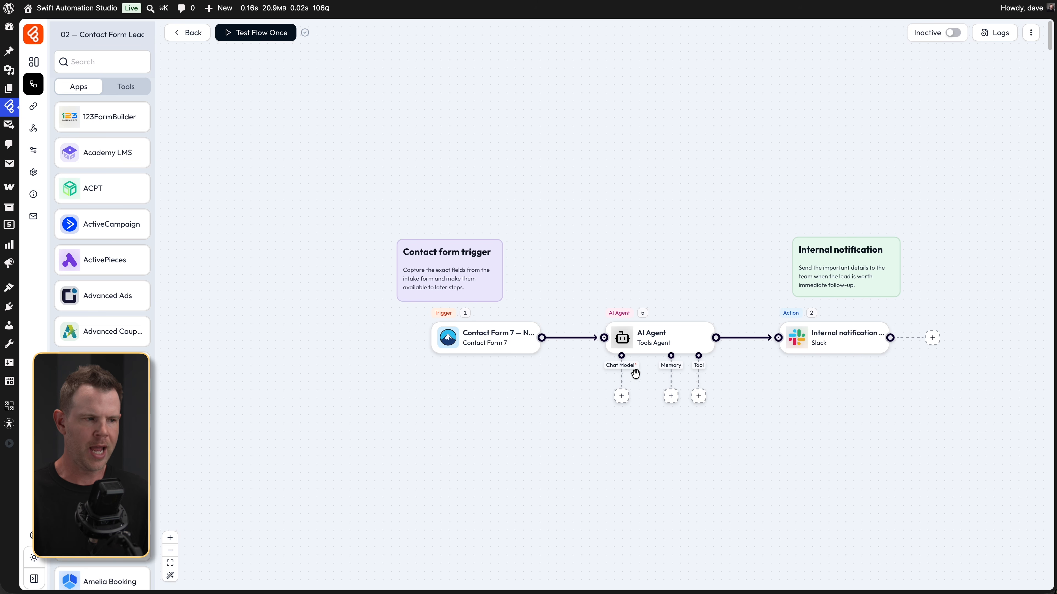
- Add an OpenAI Chat Model in the AI Agent's Chat Model slot
click(621, 398)
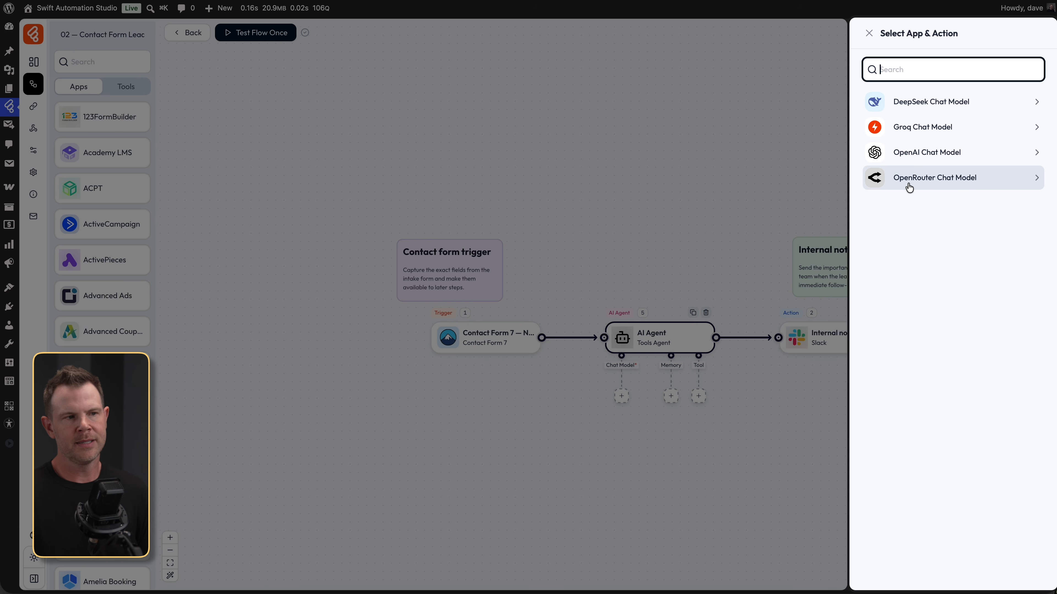
click(934, 158)
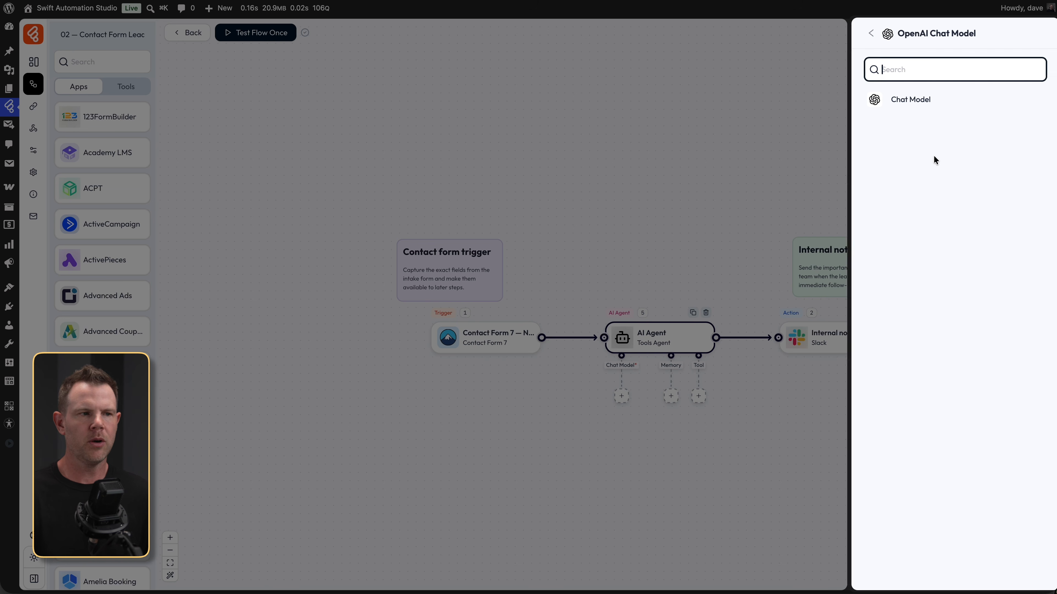
click(908, 102)
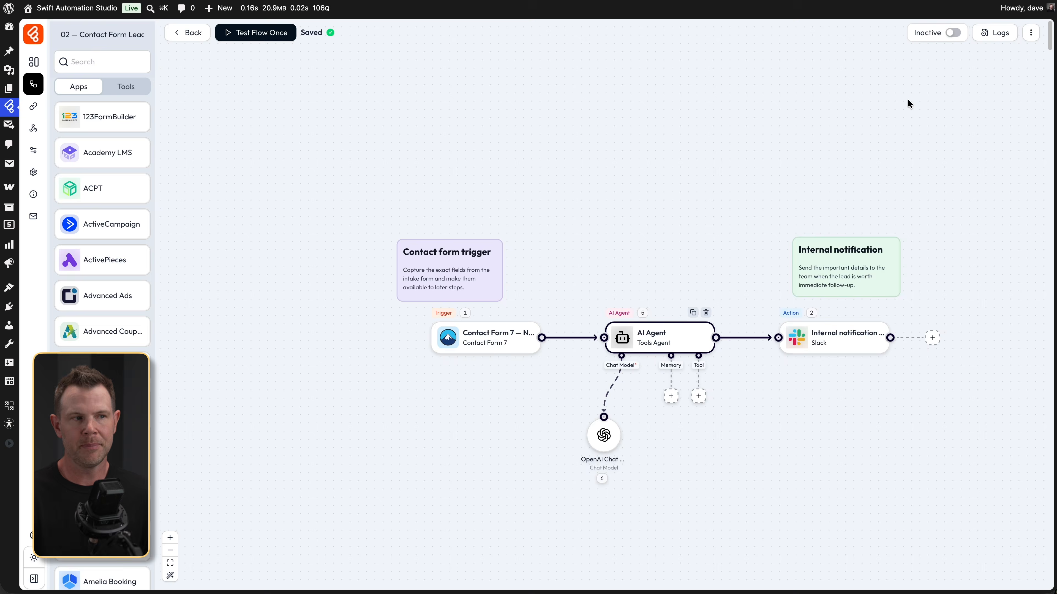
- Create and save a new OpenAI API connection for the chat model using the API key
click(490, 318)
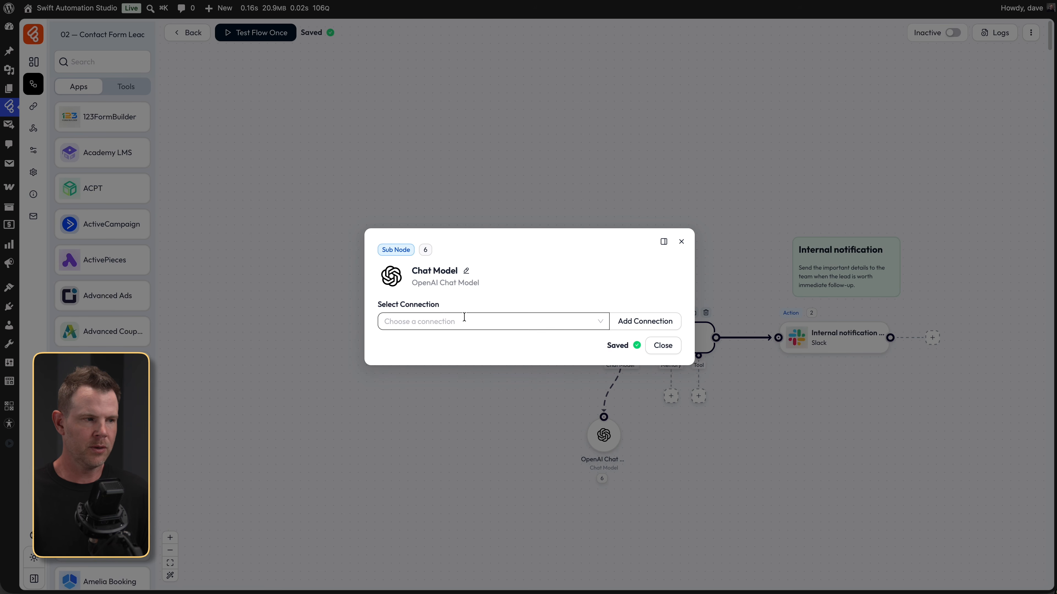
click(592, 306)
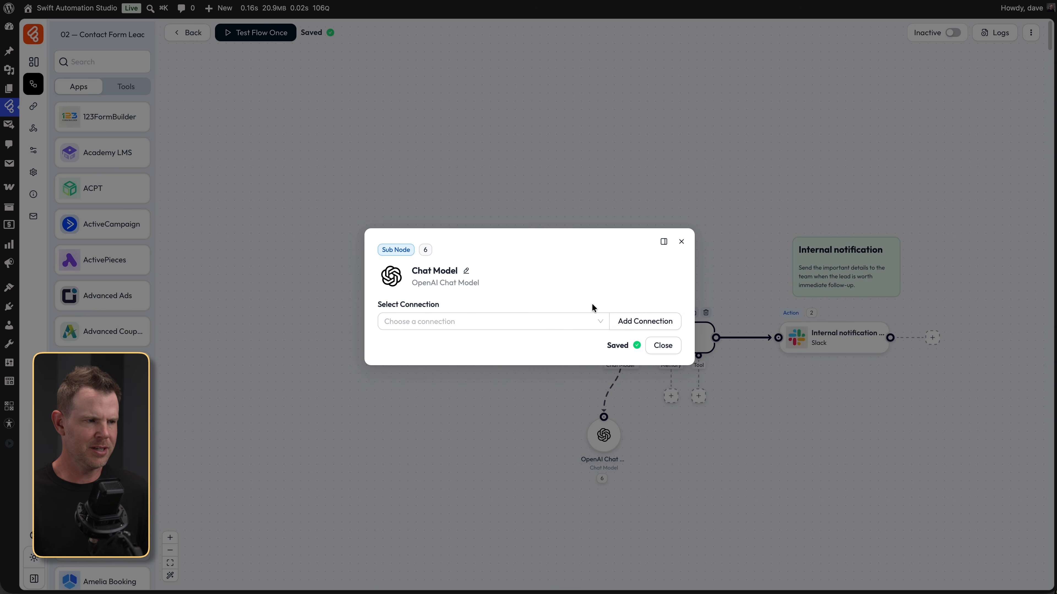
click(645, 321)
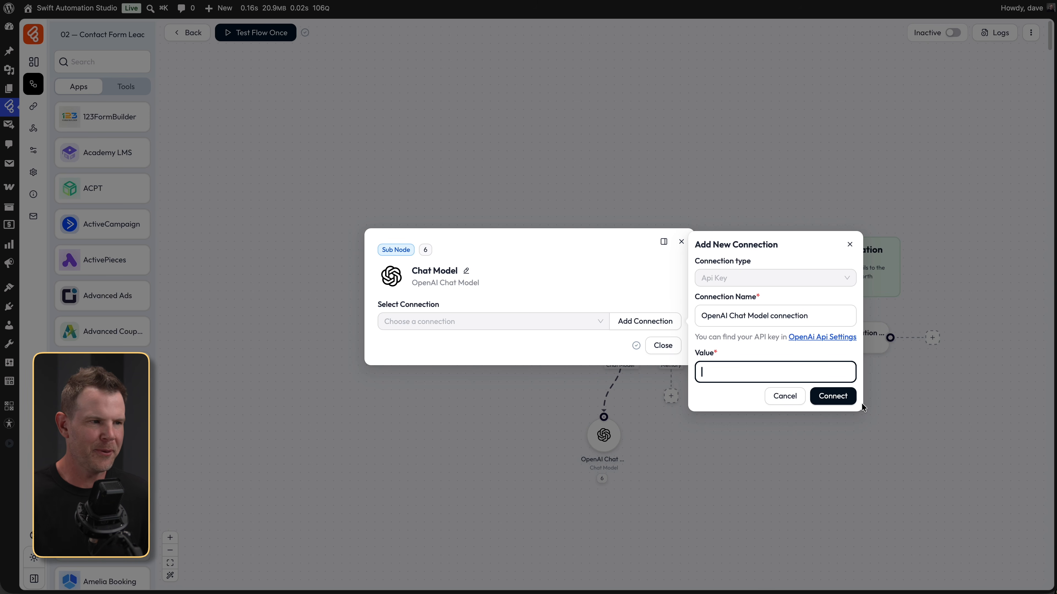
click(853, 400)
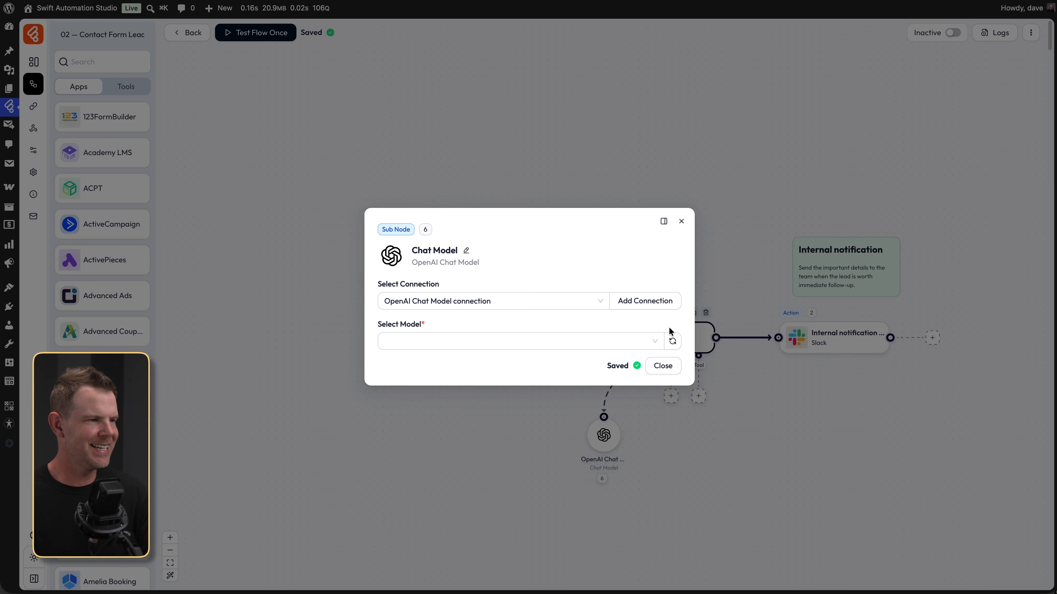
- Select gpt-5.5 as the chat model from the model list
click(652, 338)
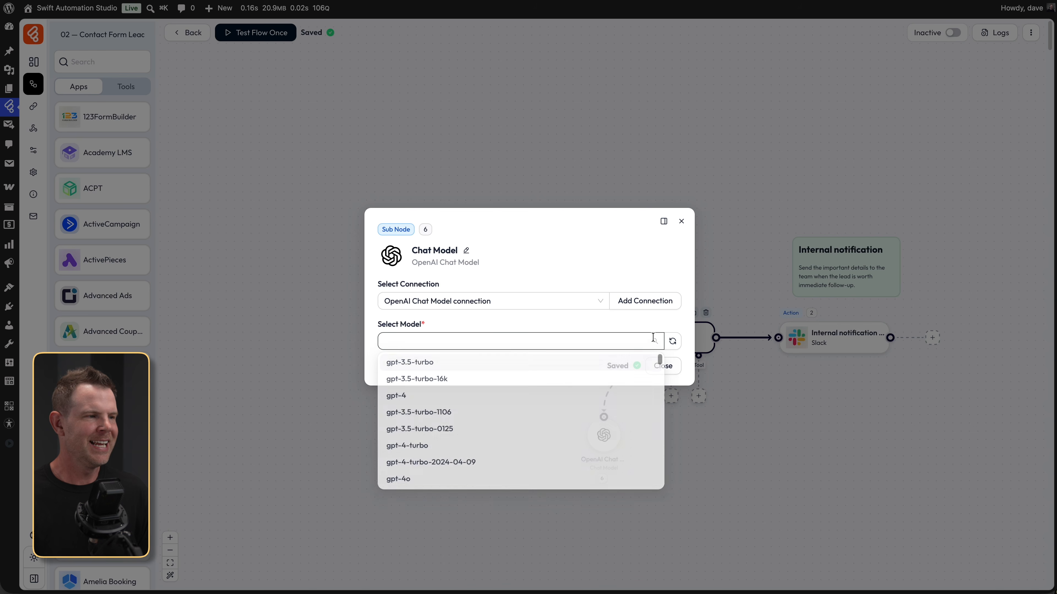
scroll(536, 425, down, 1)
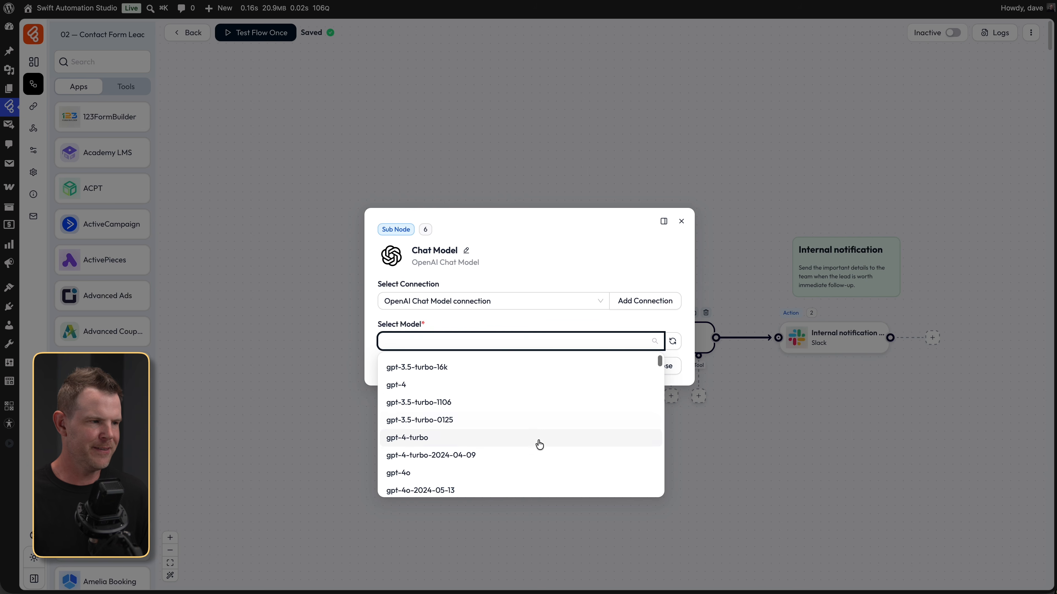
scroll(540, 445, down, 8)
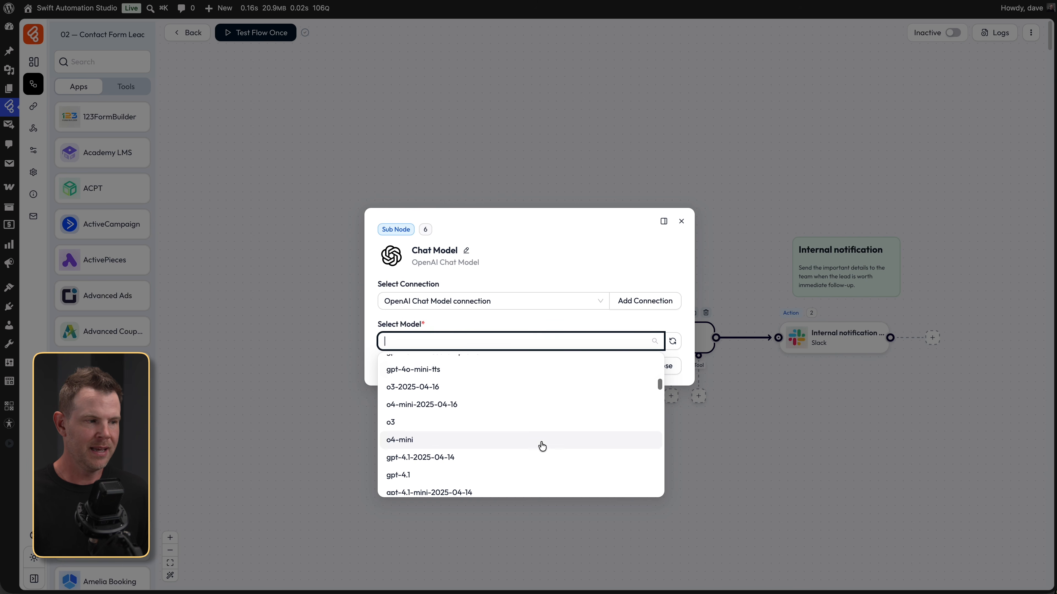
scroll(542, 446, down, 5)
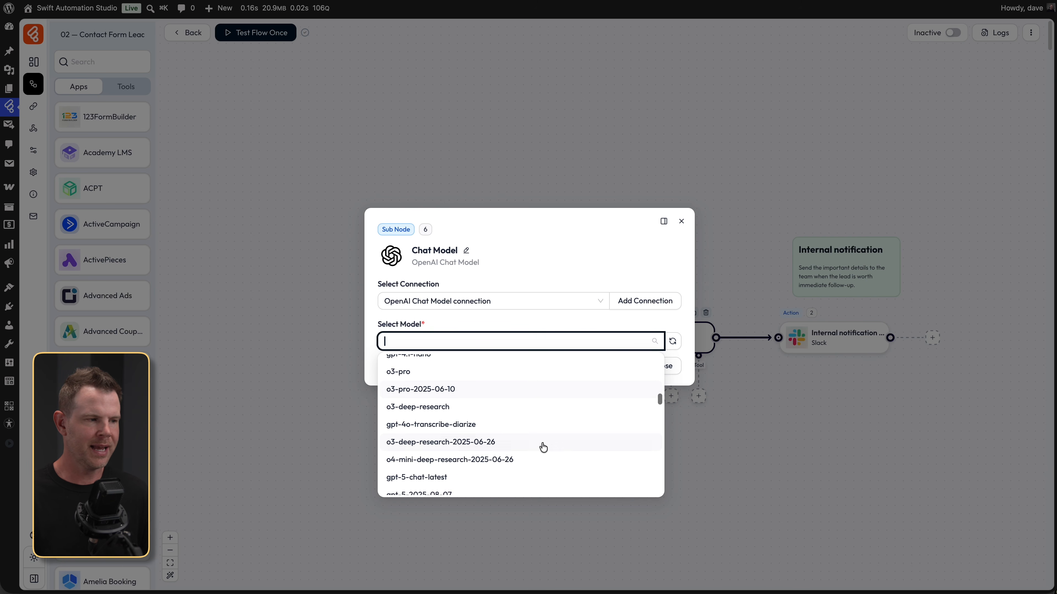
scroll(543, 448, down, 7)
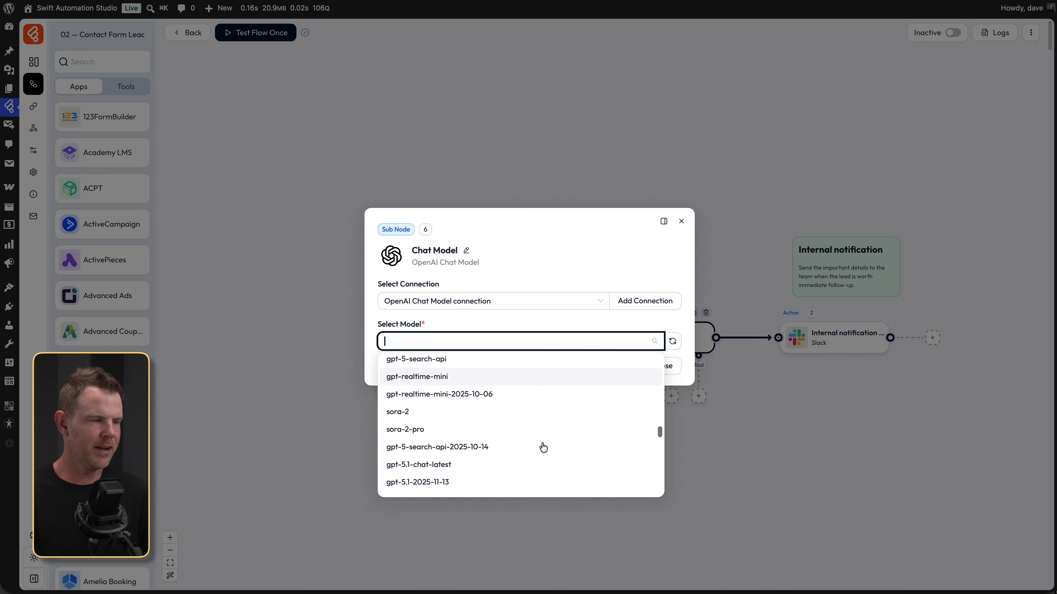
scroll(515, 463, down, 5)
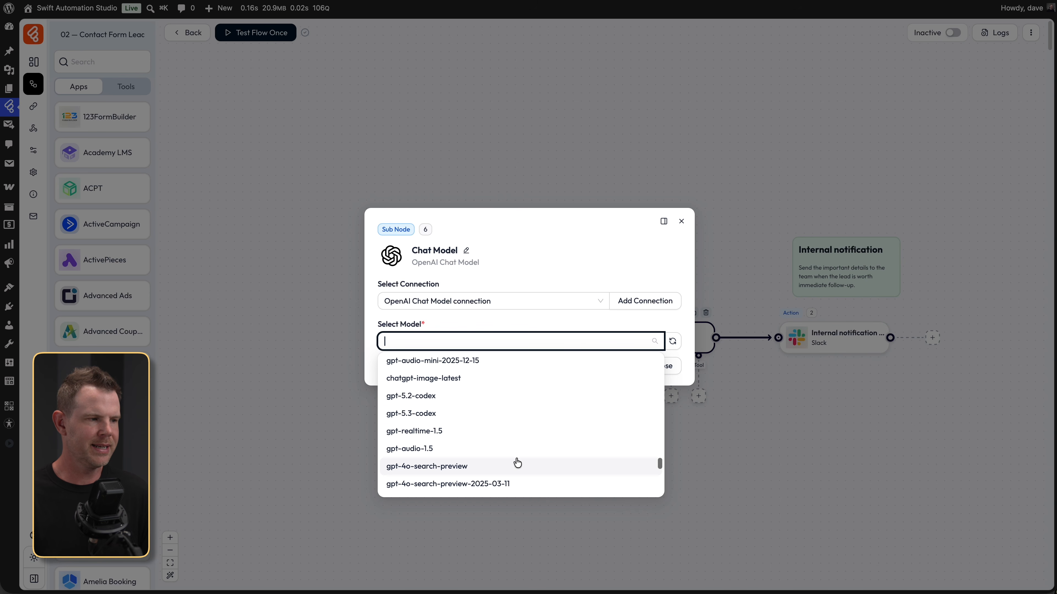
scroll(517, 462, down, 6)
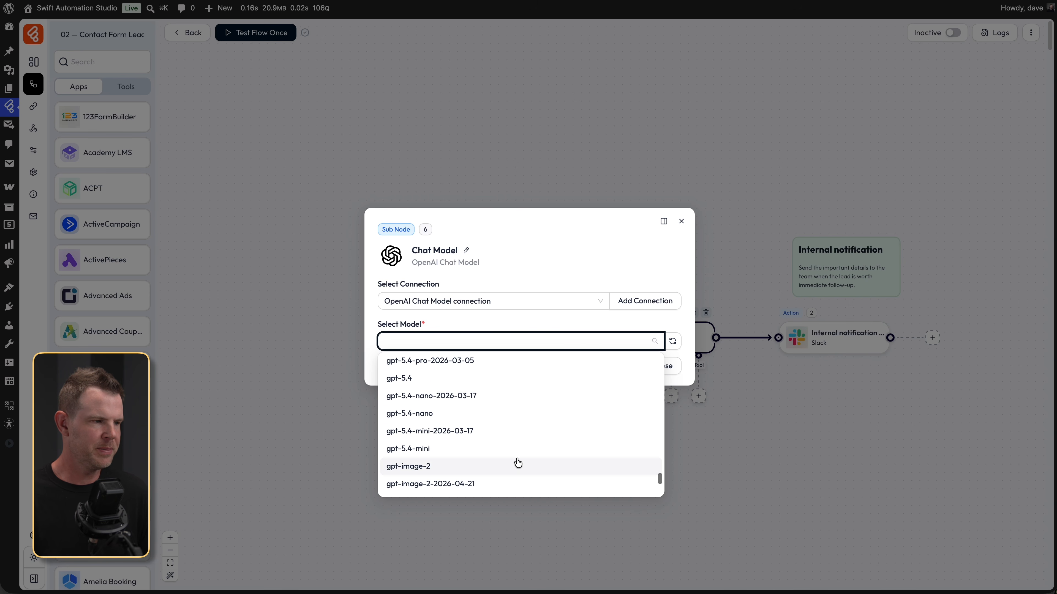
scroll(516, 463, down, 3)
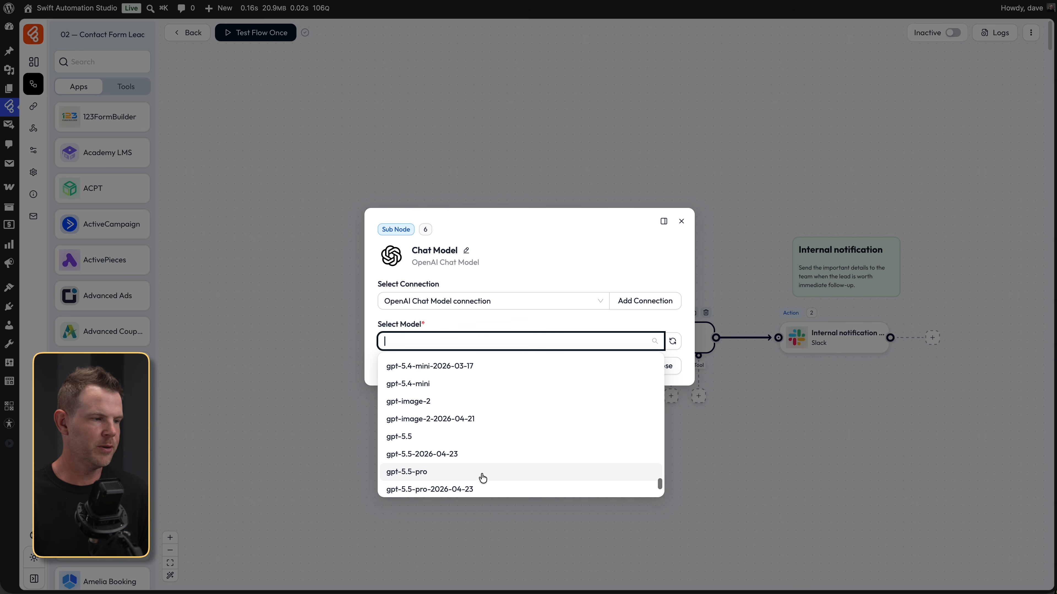
scroll(483, 478, down, 1)
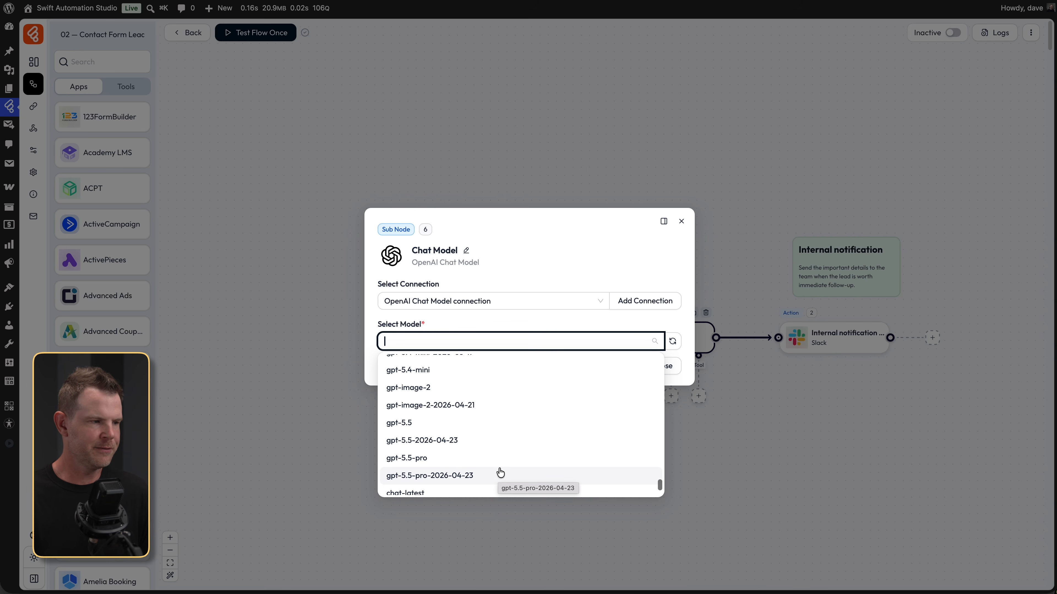
scroll(499, 476, down, 2)
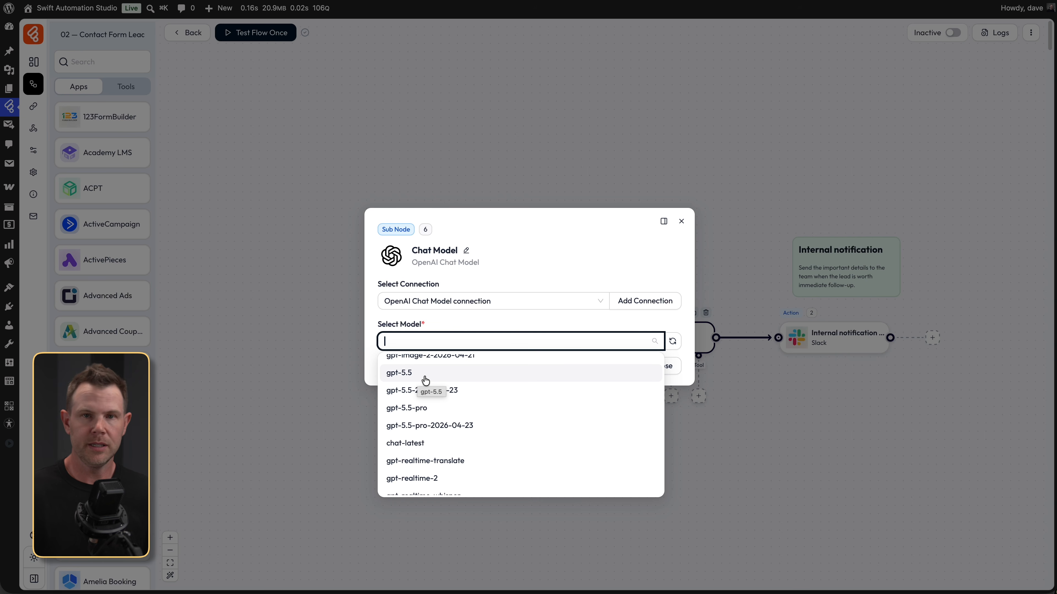
scroll(442, 388, up, 1)
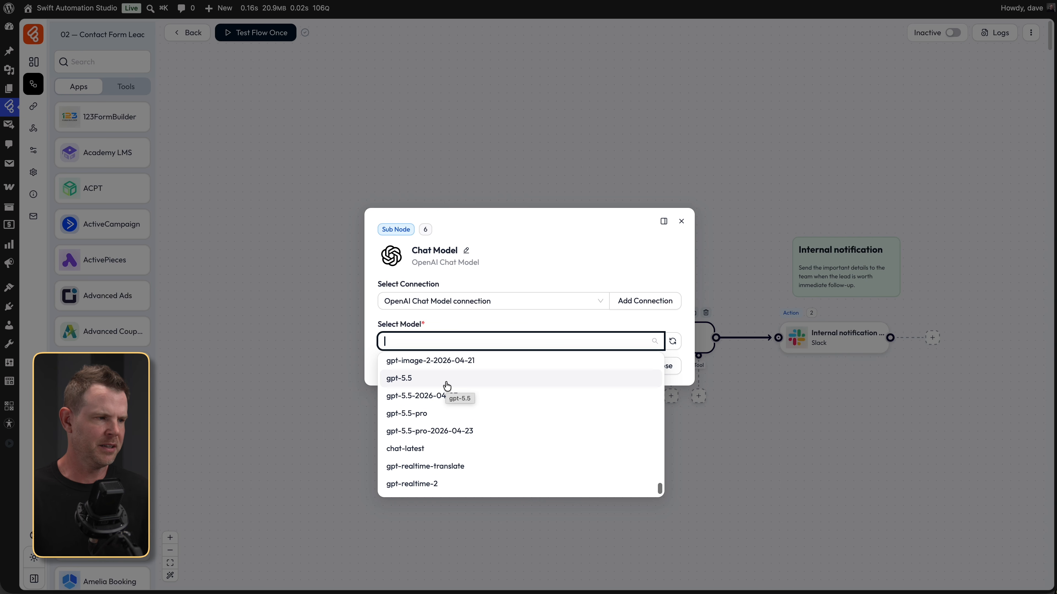
click(445, 380)
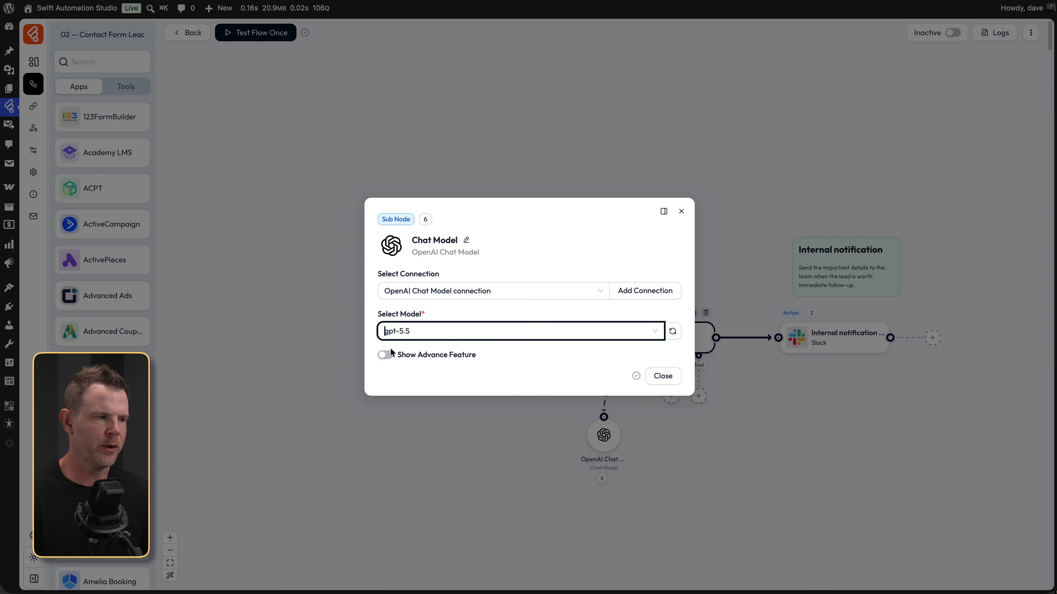
- Turn Show Advance Feature on to review the extra fields, then switch it back off
click(385, 354)
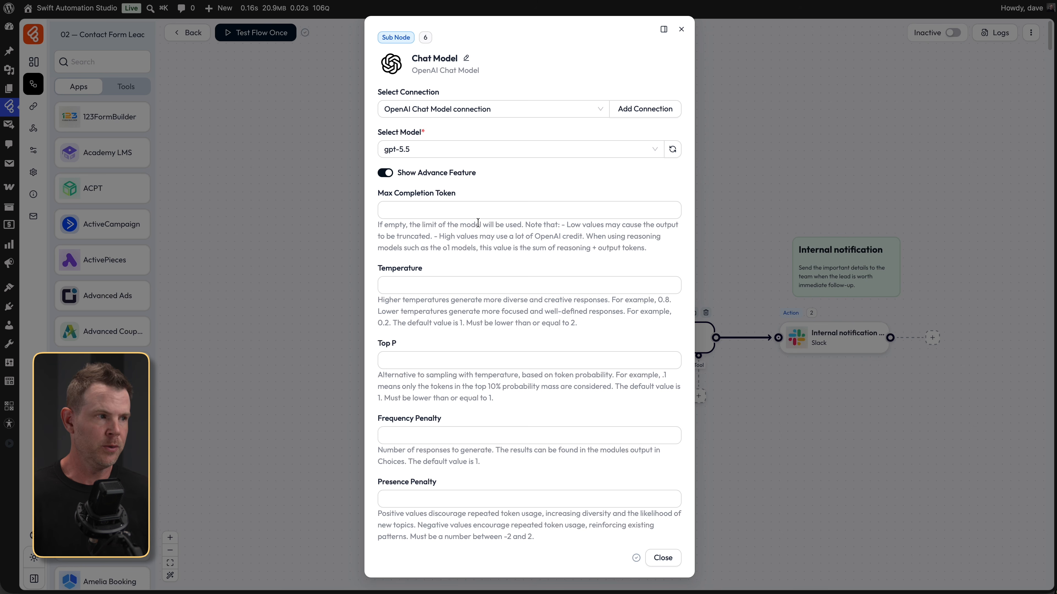
click(384, 172)
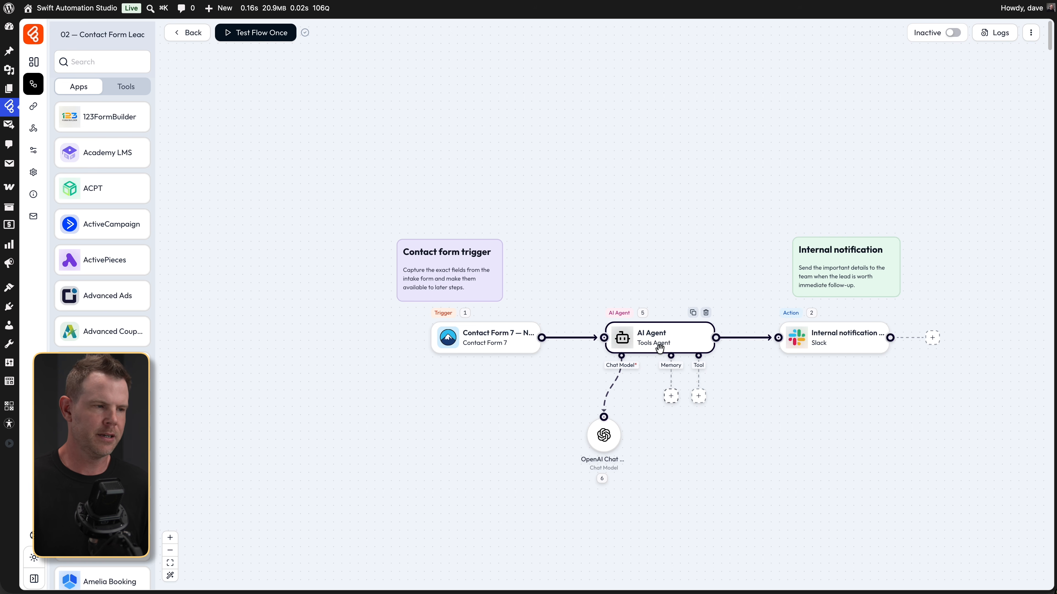
- Draft the AI Agent prompt with your-name and company variables, then replace it with the full qualification prompt
click(624, 342)
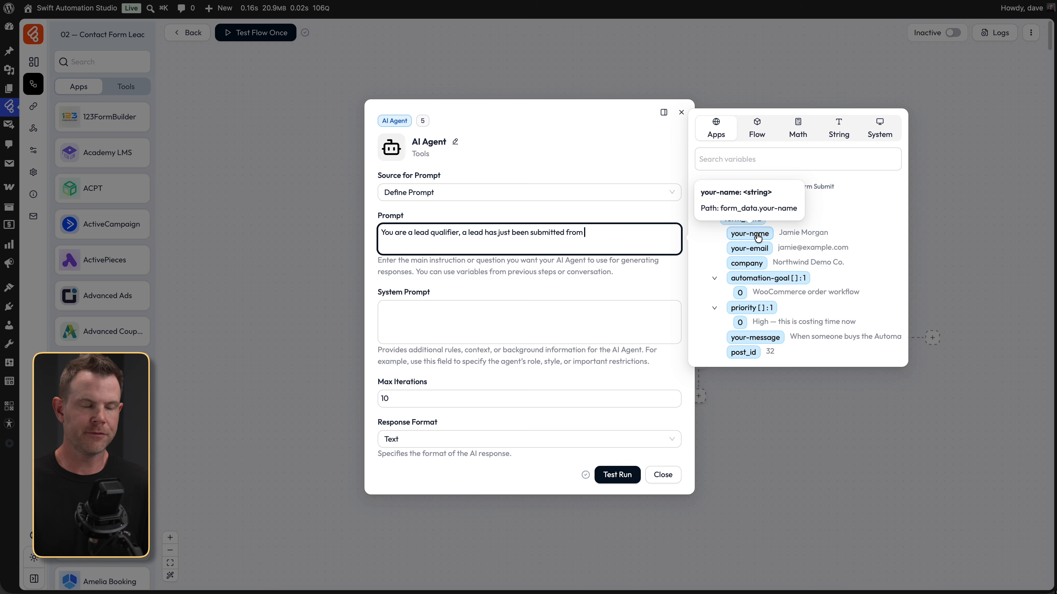
click(760, 235)
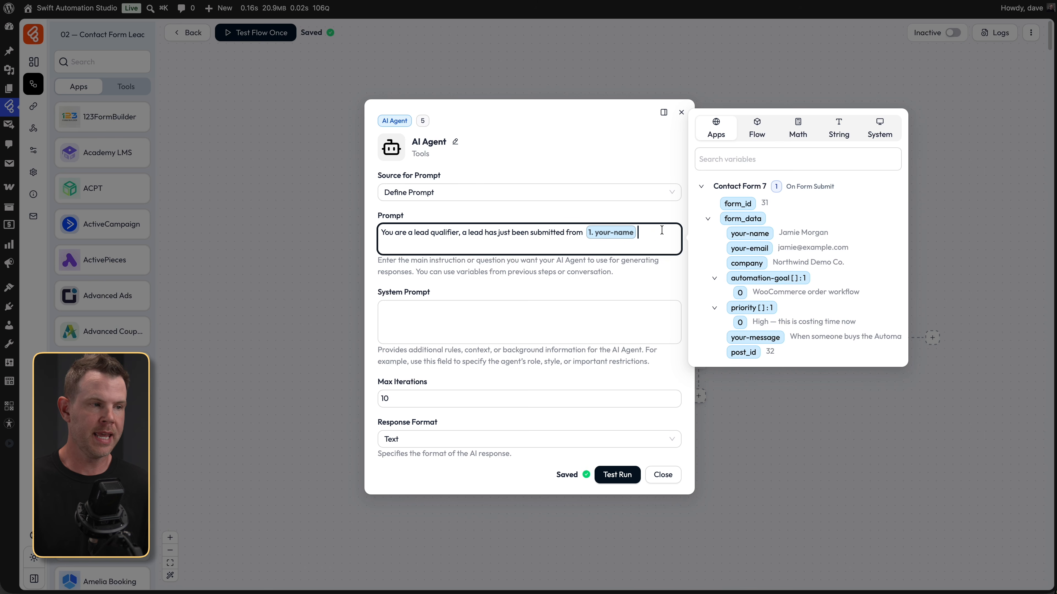
text(they work at)
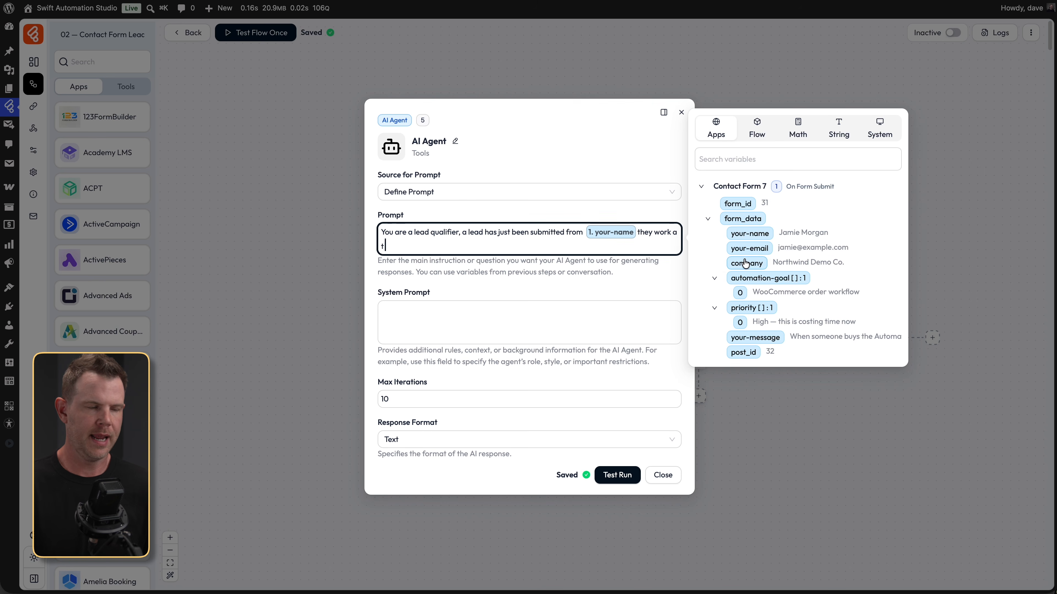
click(747, 263)
text(. Research this company and determine if they are a high value lead worthy of immediate attention.)
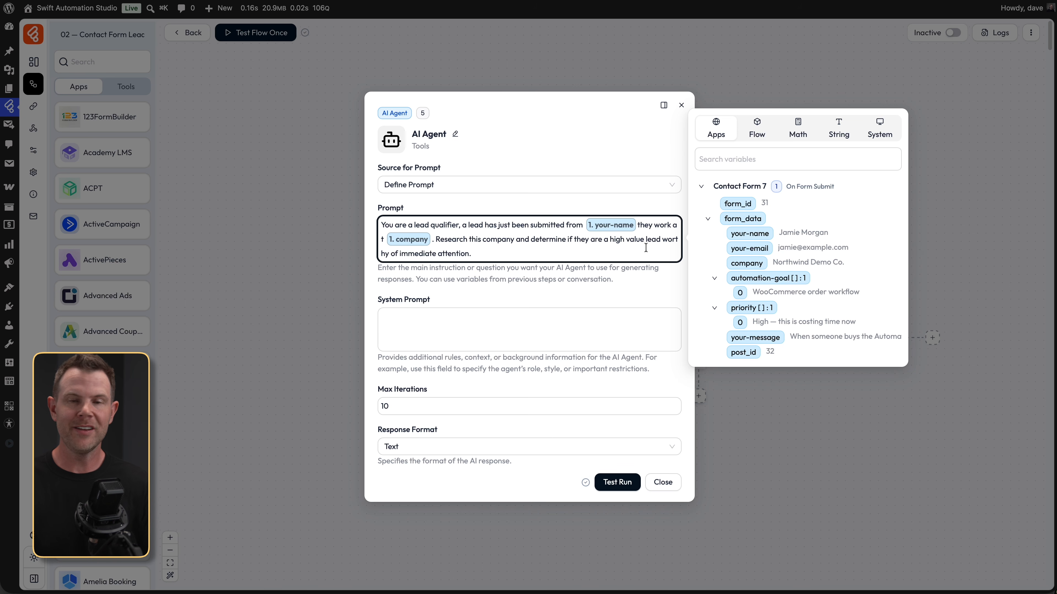
key(ctrl+a)
text(You are a B2B lead qualification assistant for Dave Swift. A new lead submitted this form: Name: {{name}} Email: {{email}} Company: {{company}} Website: {{website}} Automation goal: {{automation_goal}} Priority: {{priority}} Message: {{message}} Evaluate whether this is a high-value lead worthy of immediate attention. A high-value lead usually has one or more of these signals: They are a real business, agency, SaaS, ecommerce store, creator business, consultant, or professional service company. They mention revenue, customers, orders, leads, sales, operations, clients, or team workflows. They have urgency or a clear business pain. They are asking about automation, WordPress, WooCommerce, CRM, email, AI, forms, or internal operations. They appear likely to buy services, software, consulting, sponsorship, or implementation help. A low-value lead usually has one or more of these signals: Vague message. No company or website. Student/homework/general curiosity. Spammy or unrelated request. No business need. No urgency. Return only valid JSON. Do not include markdown, explanation, or extra text. Use this exact structure: { "high_value": true, "score": 0, "reason": "", "recommended_action": "", "slack_message": "" })
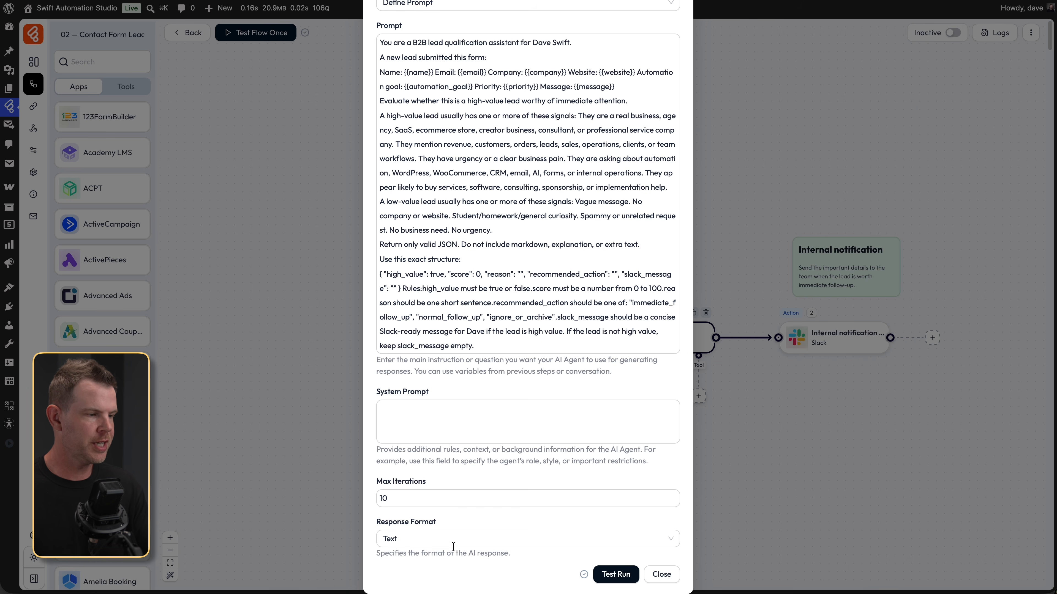
- Set the response format to JSON Object, test-run the AI Agent, and review the insufficient_quota error
click(452, 543)
click(433, 483)
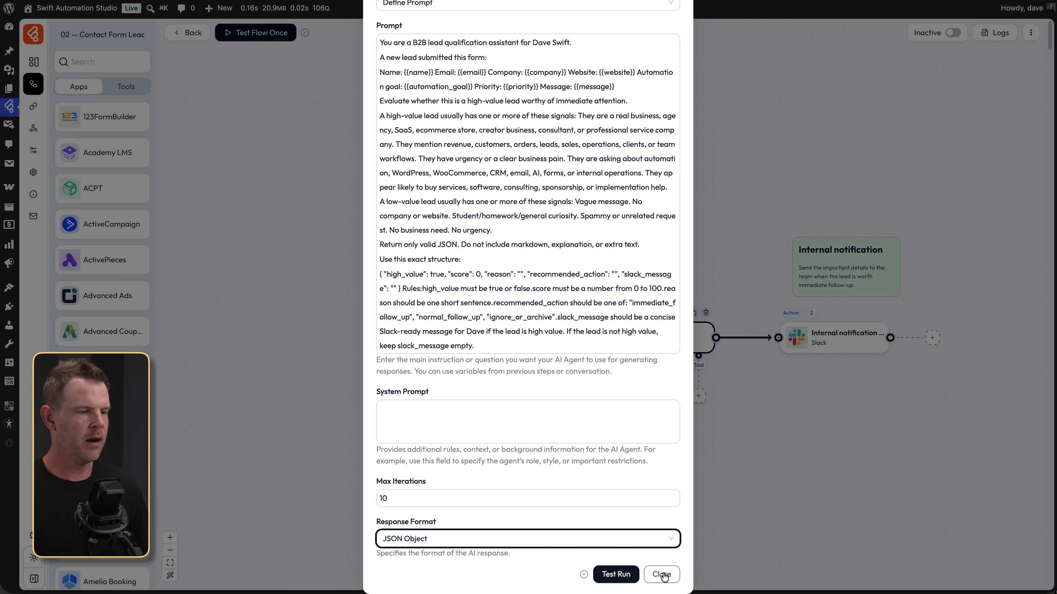
click(617, 579)
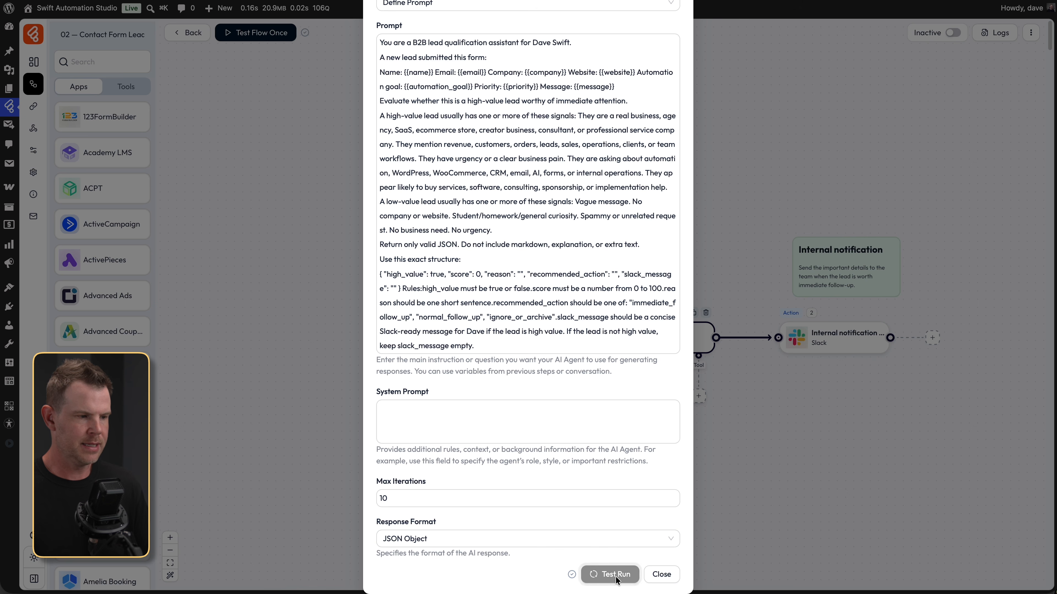
scroll(541, 521, down, 10)
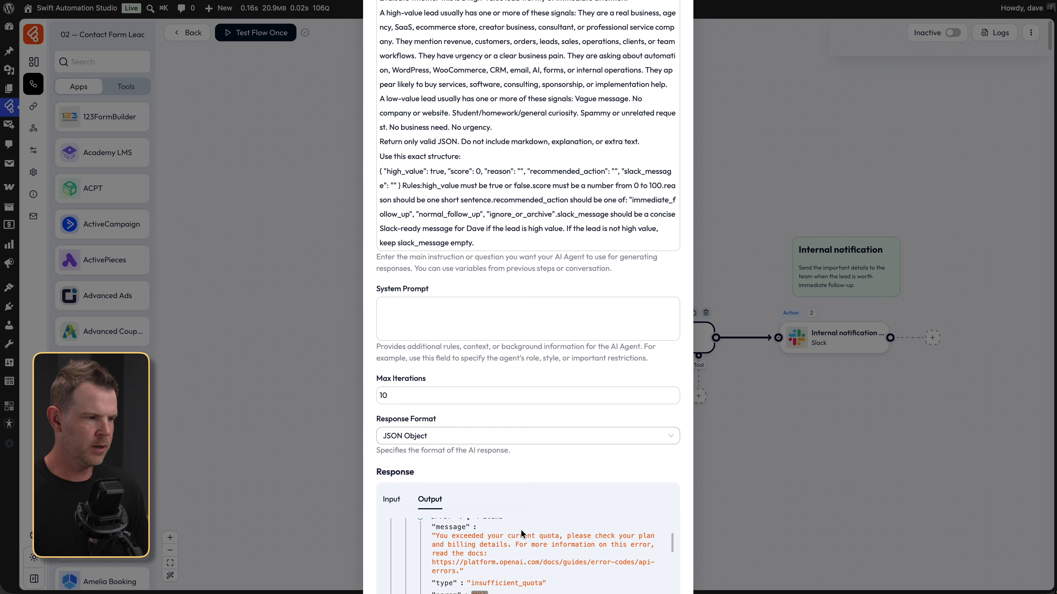
scroll(642, 484, down, 3)
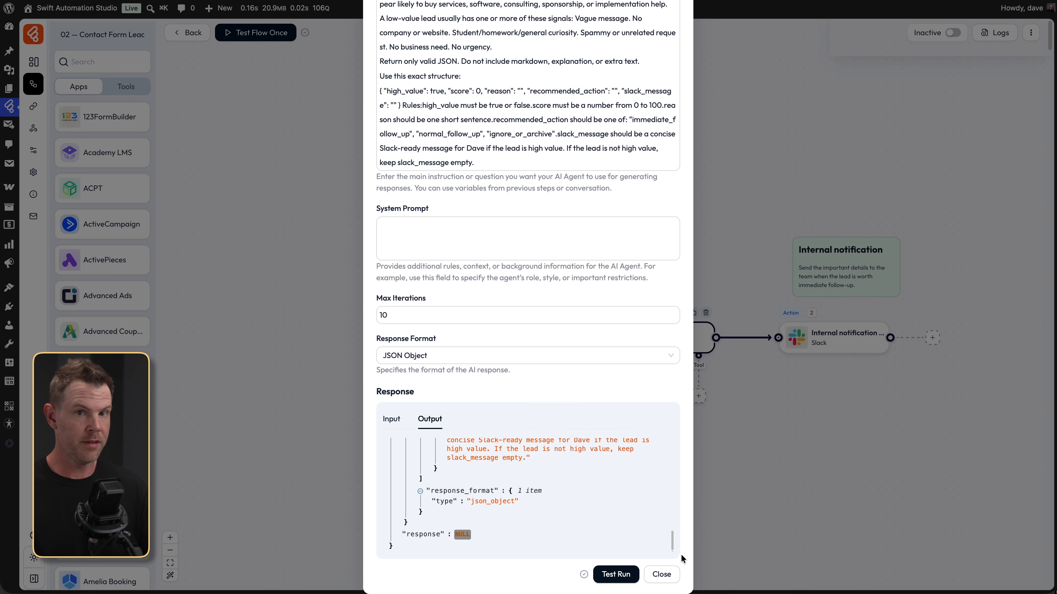
click(691, 562)
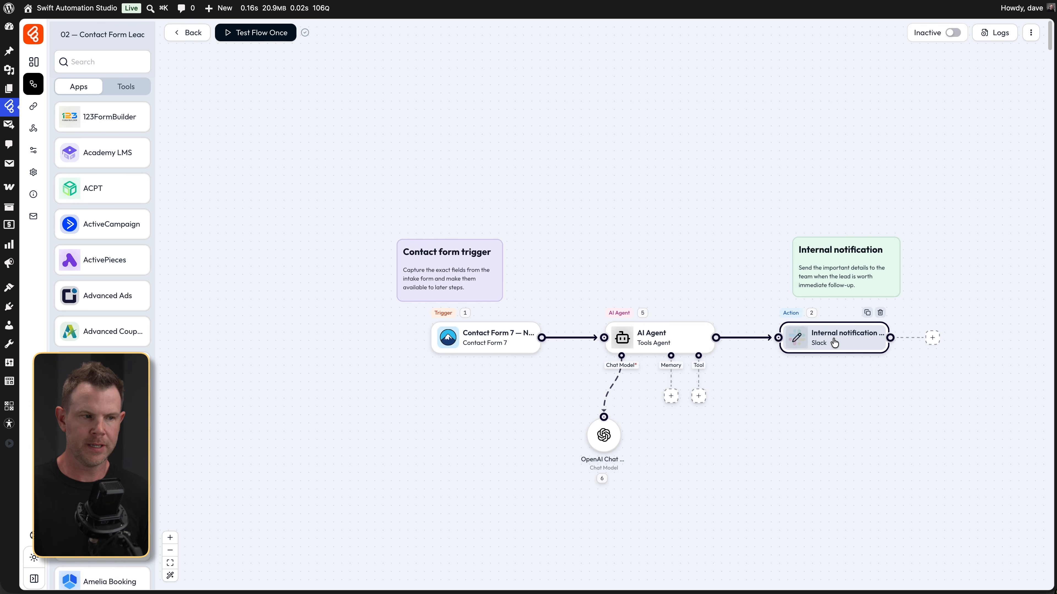
- Open the Internal notification Slack action's settings, showing its empty Message field
mouse_move(753, 343)
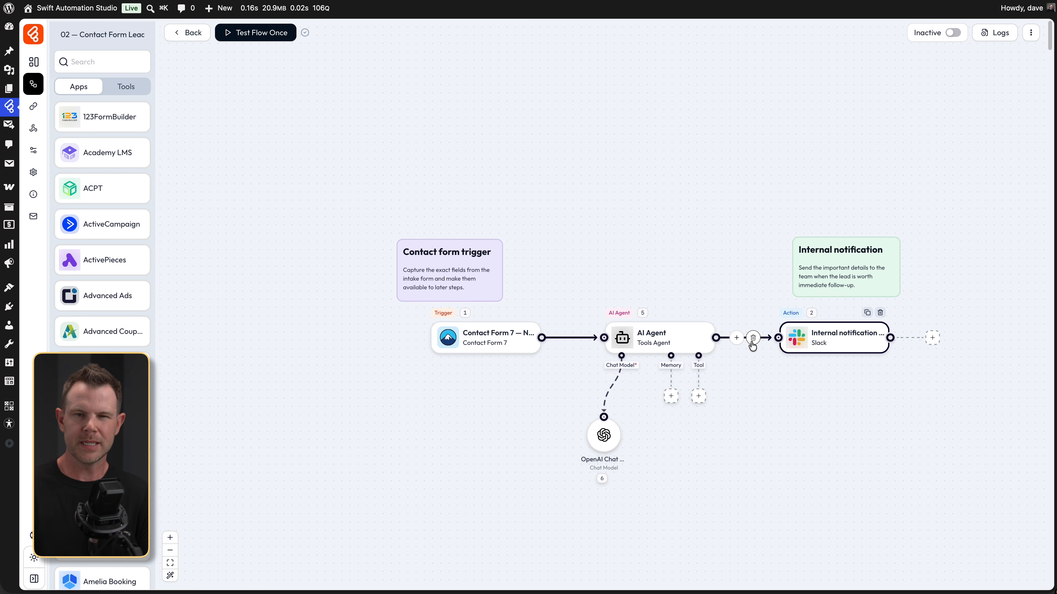
click(796, 339)
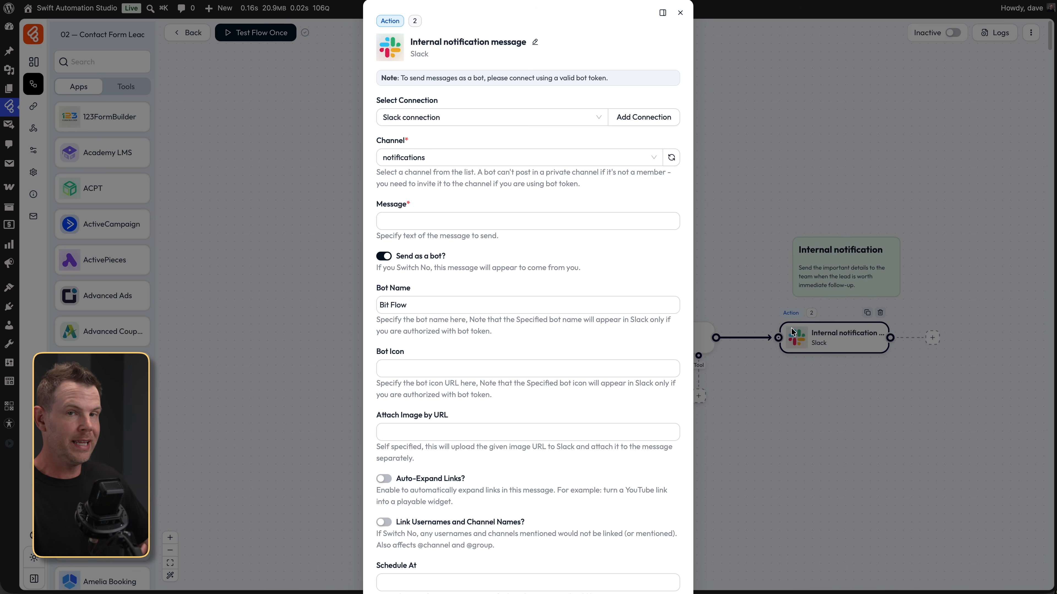
- Insert the your-name, company and your-message form fields into the Slack message
click(497, 222)
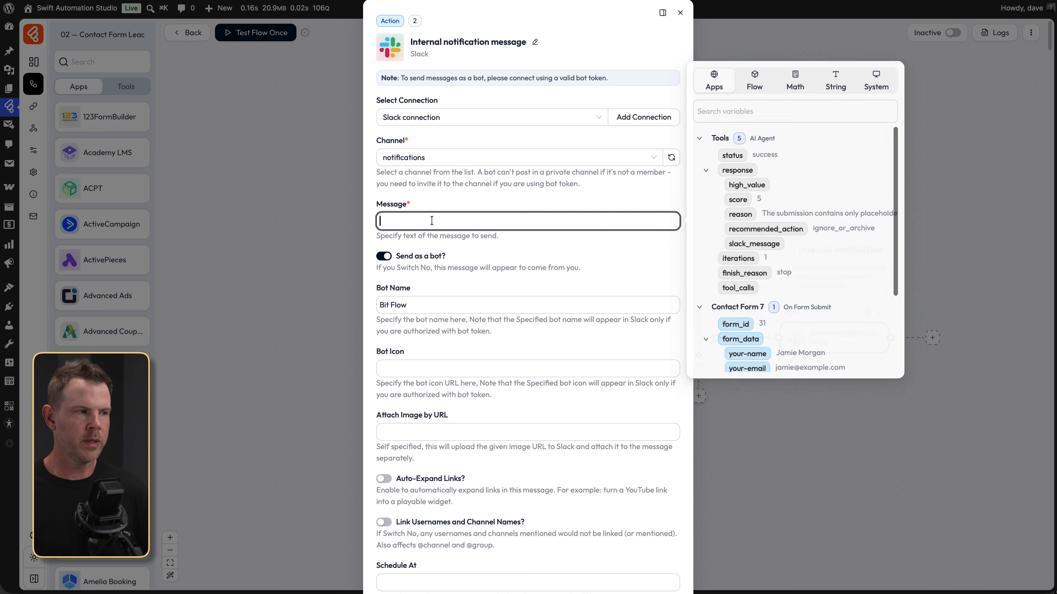
click(699, 138)
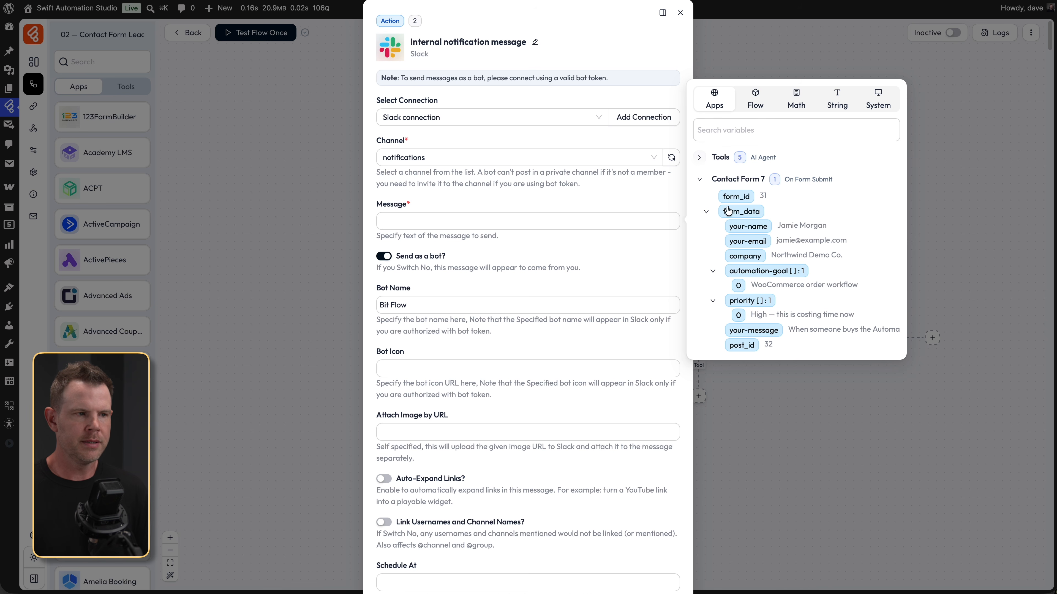
click(757, 233)
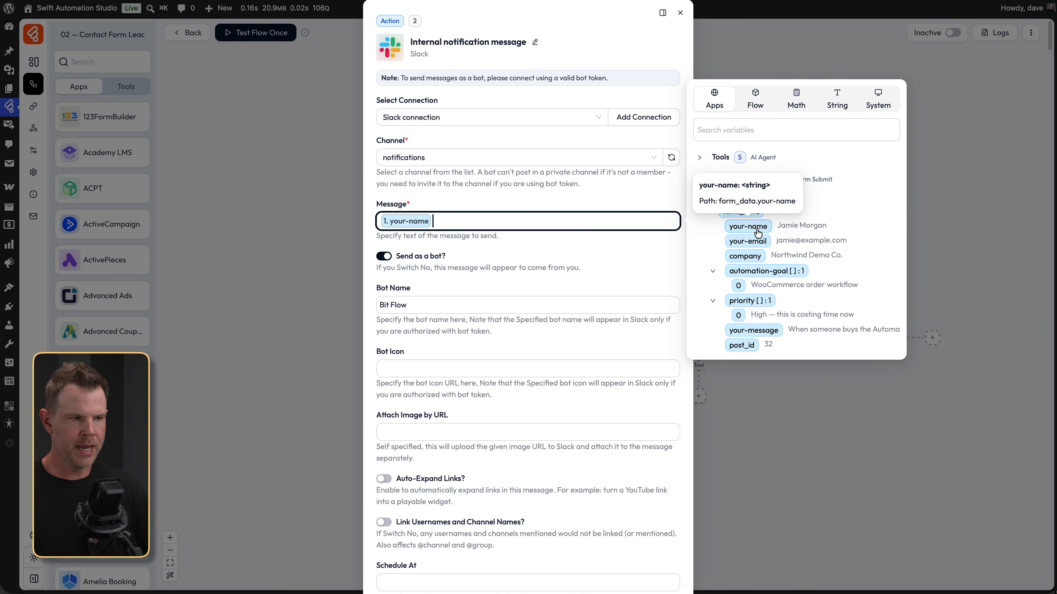
click(755, 258)
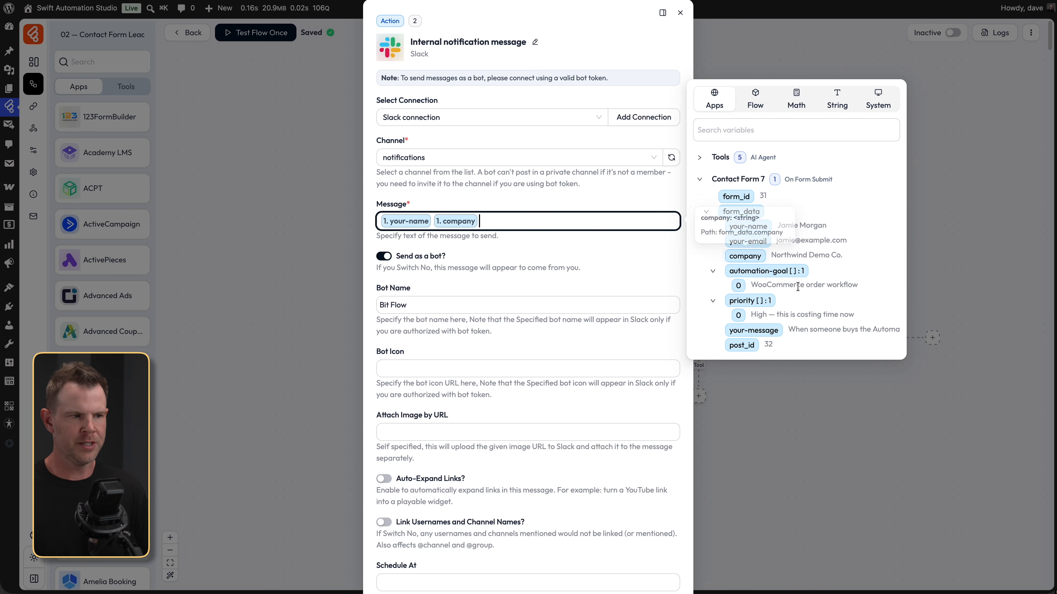
click(773, 331)
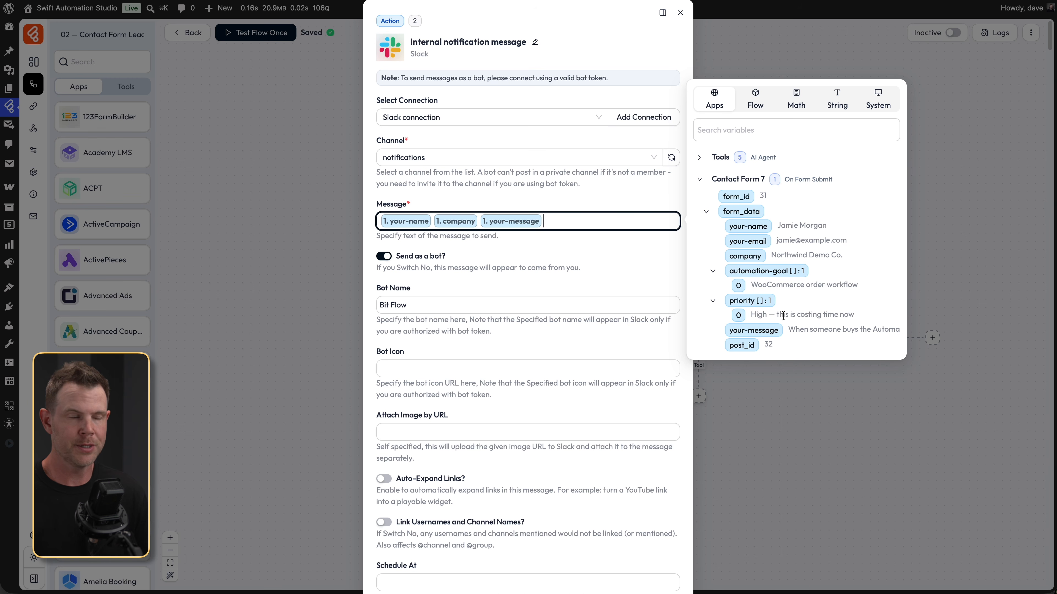
- Clear the Slack message and expand the AI Agent's output variables
key(super+a)
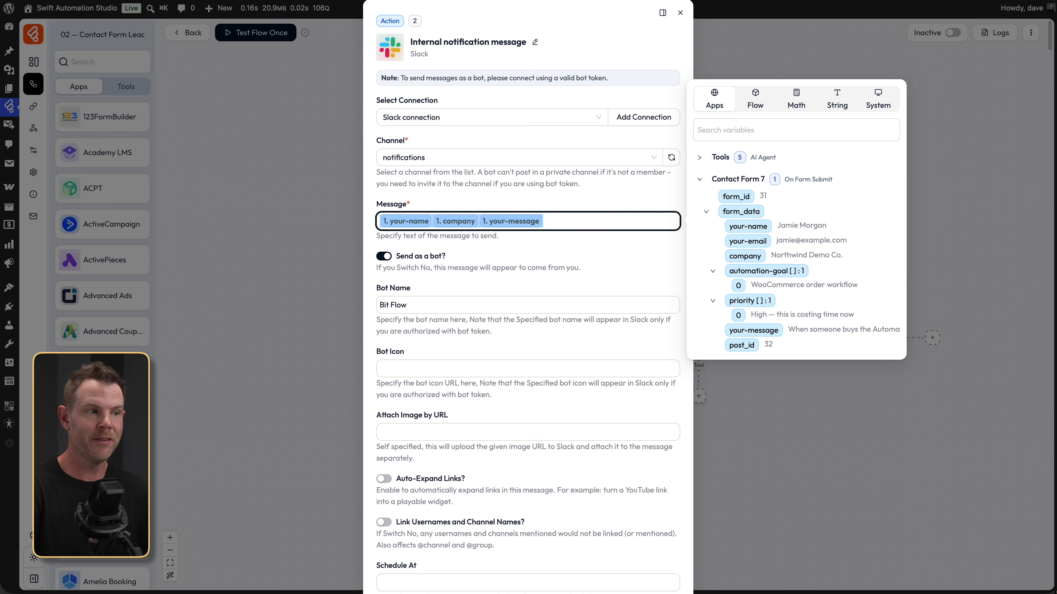
key(BackSpace)
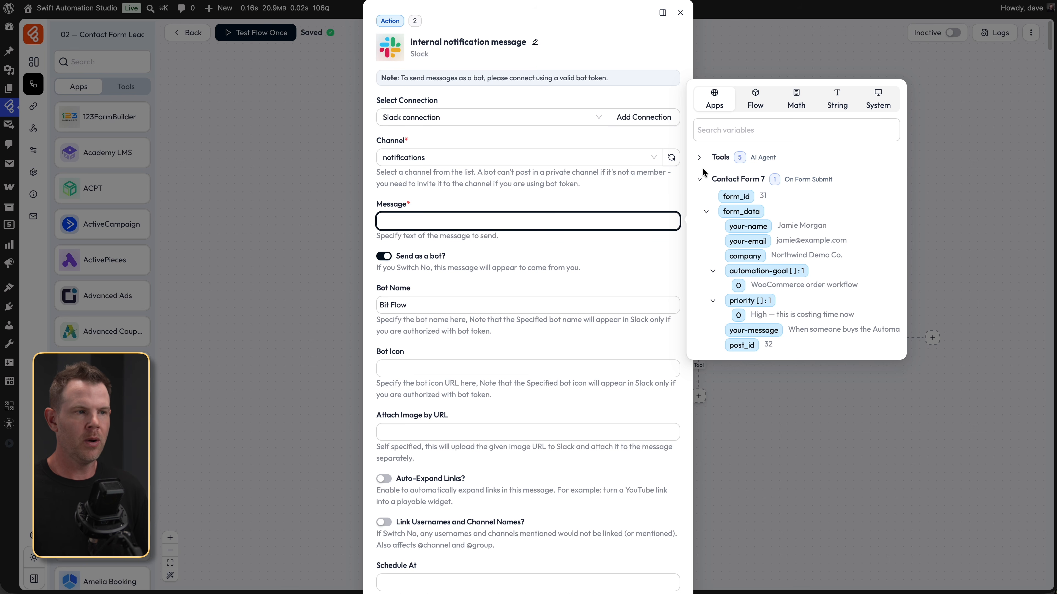
click(701, 154)
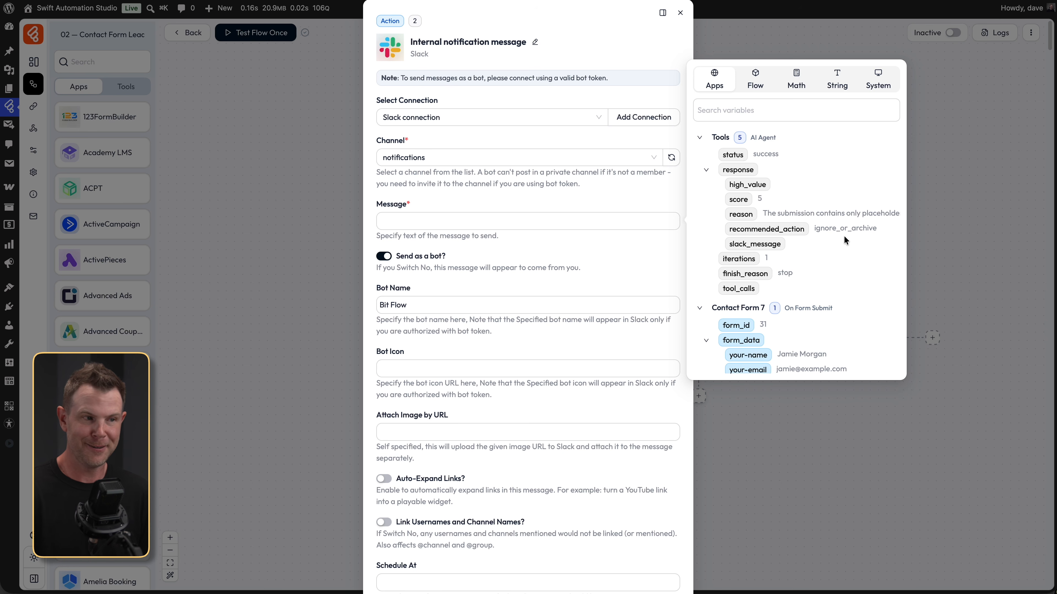
- Set the Slack message to the AI Agent's slack_message output and run a test
click(752, 245)
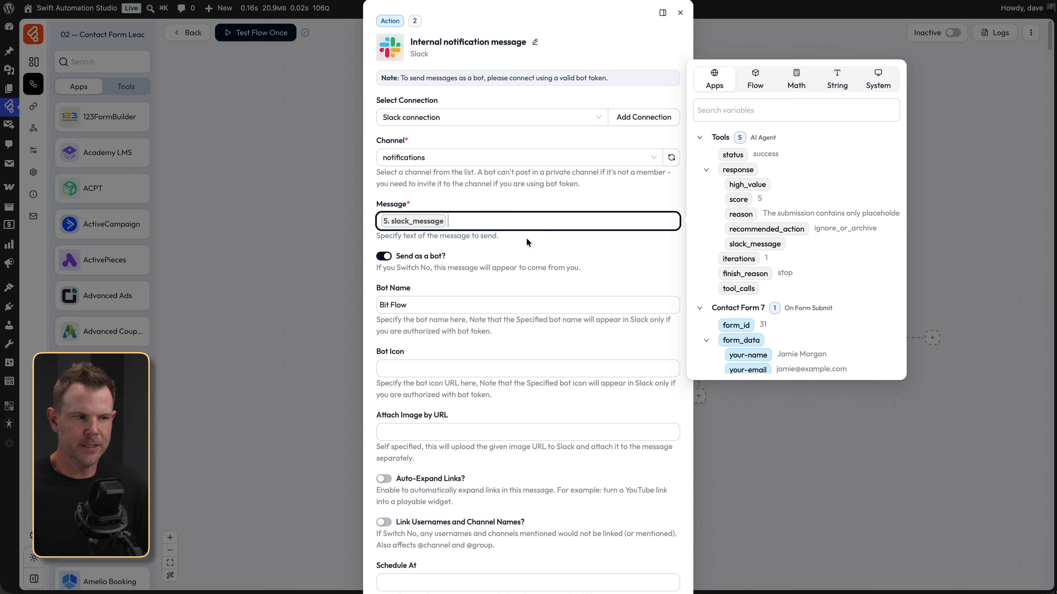
scroll(527, 327, down, 5)
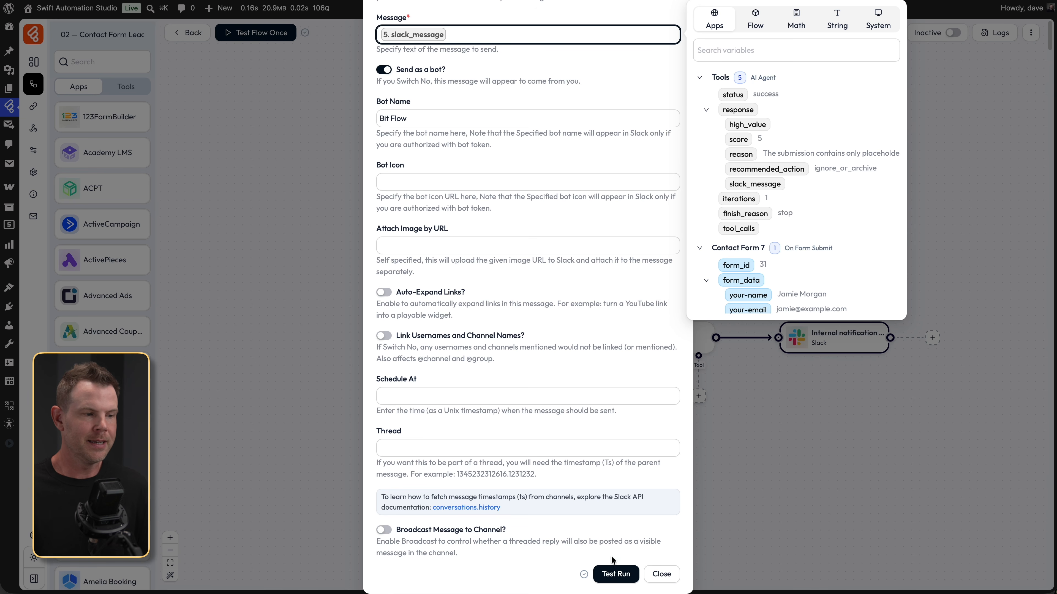
click(613, 569)
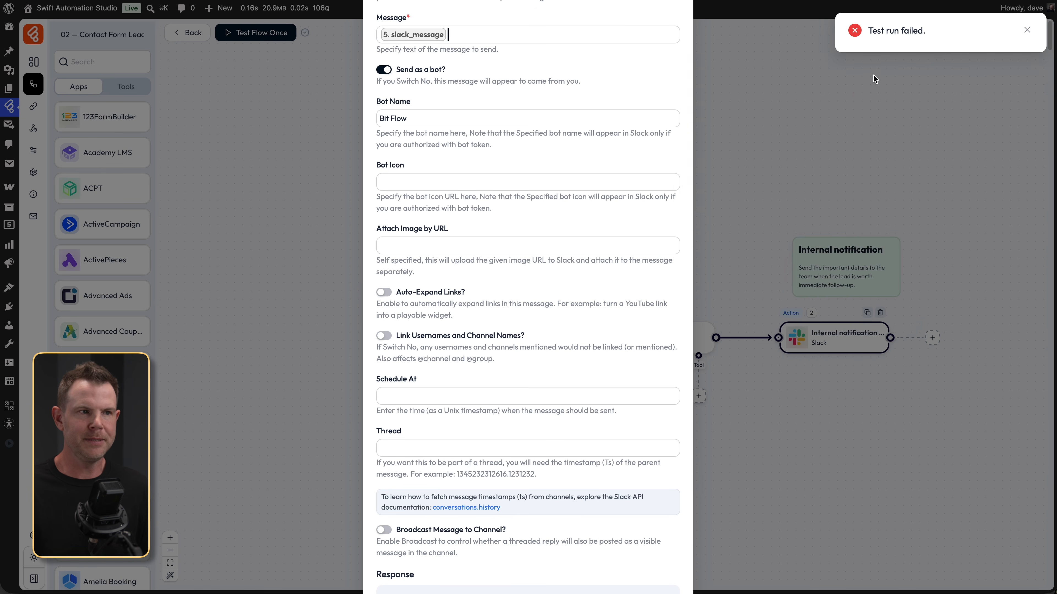
- Review the no_text test failure response and close the Slack step settings
scroll(487, 528, down, 3)
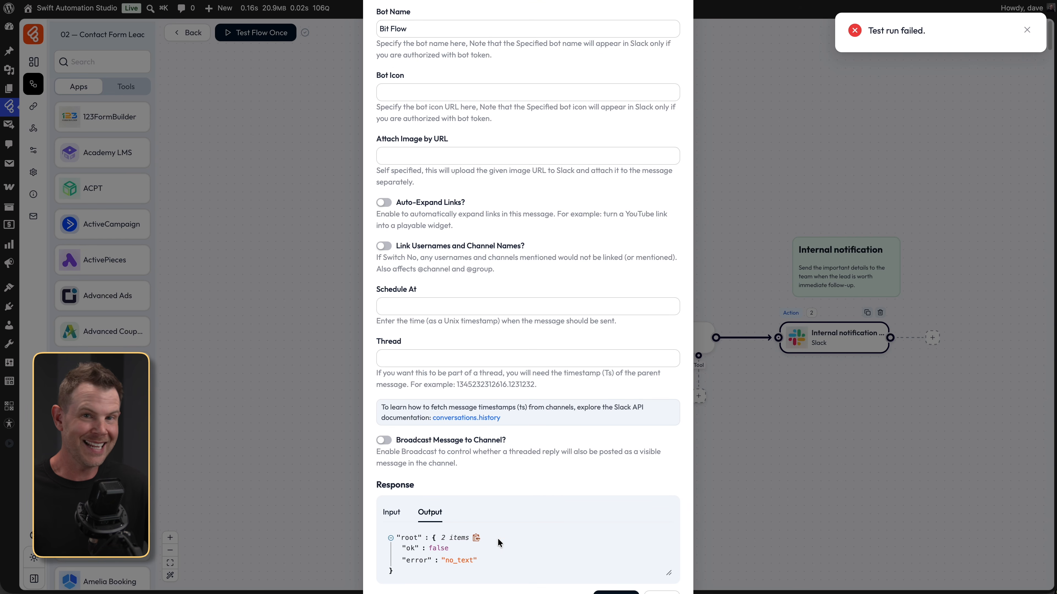
scroll(509, 532, up, 8)
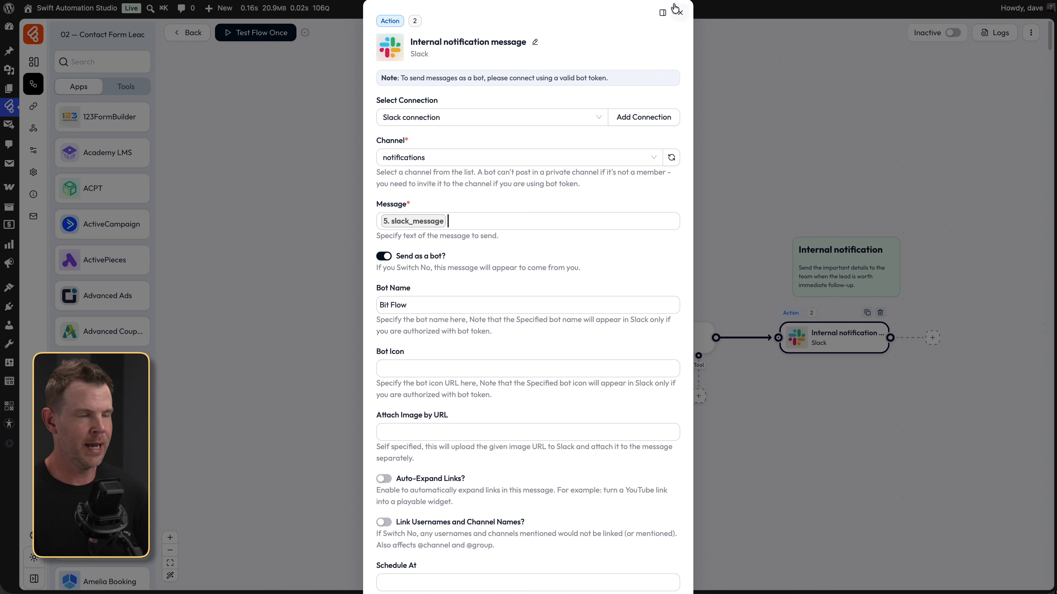
click(680, 15)
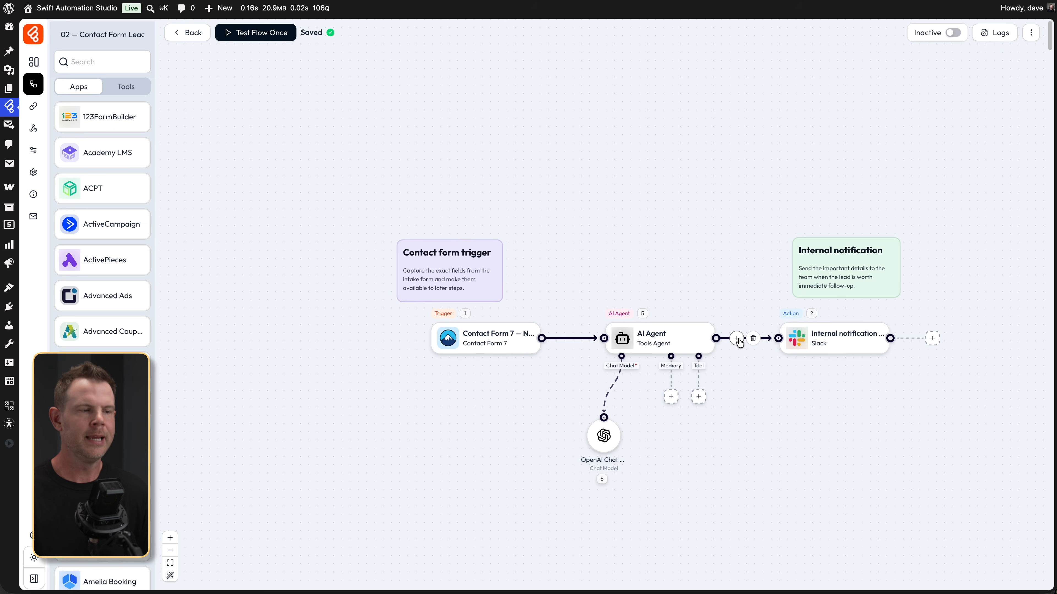
- Add a built-in Tools step on the AI Agent-to-Slack connection
click(738, 339)
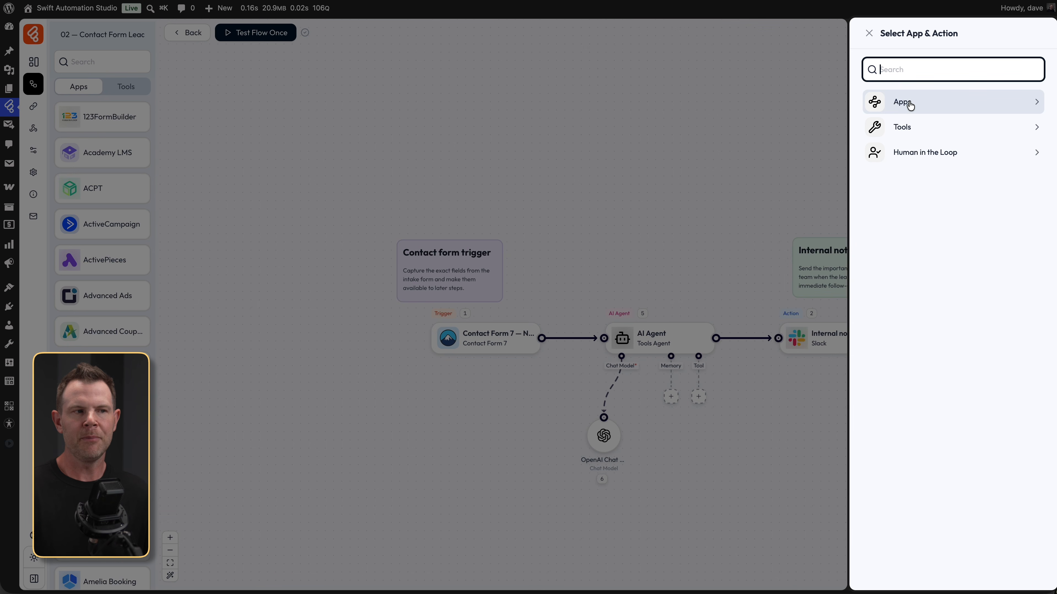
click(925, 127)
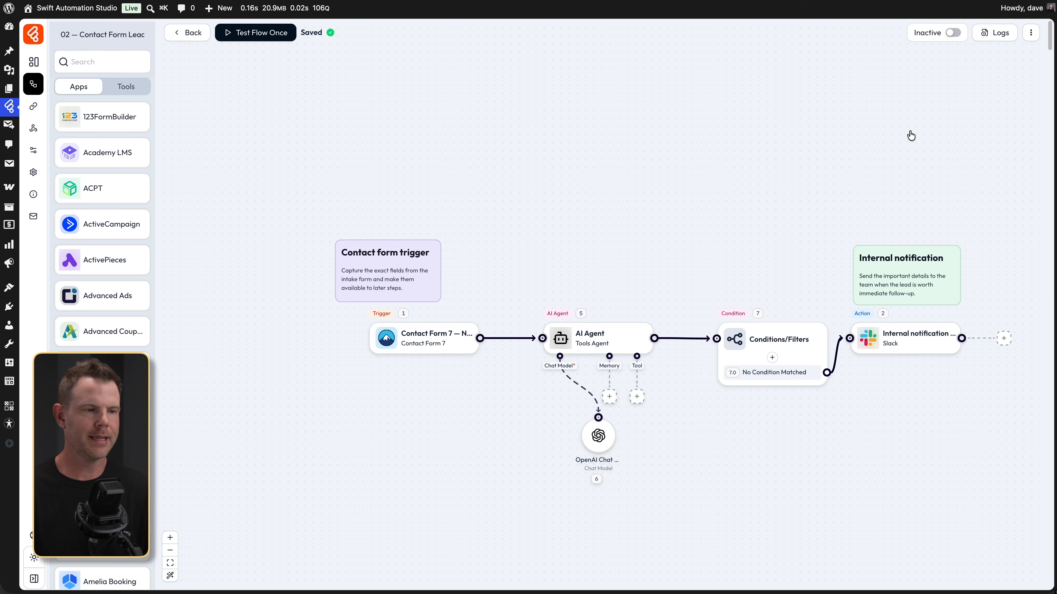
- Reposition the Conditions/Filters step, remove its direct link to Slack, and add a condition branch
drag(799, 360, 775, 326)
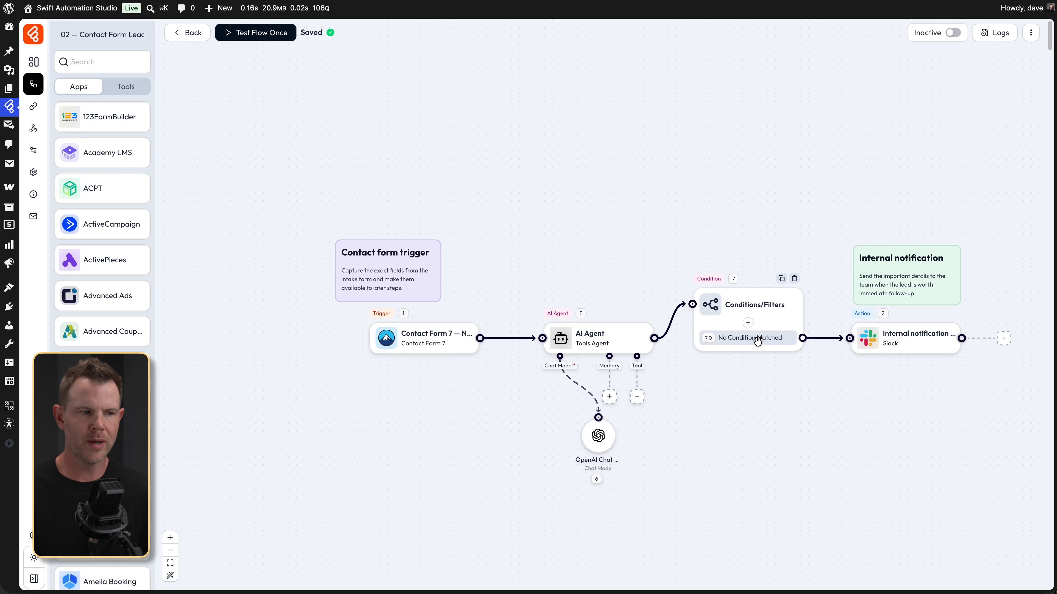
click(826, 339)
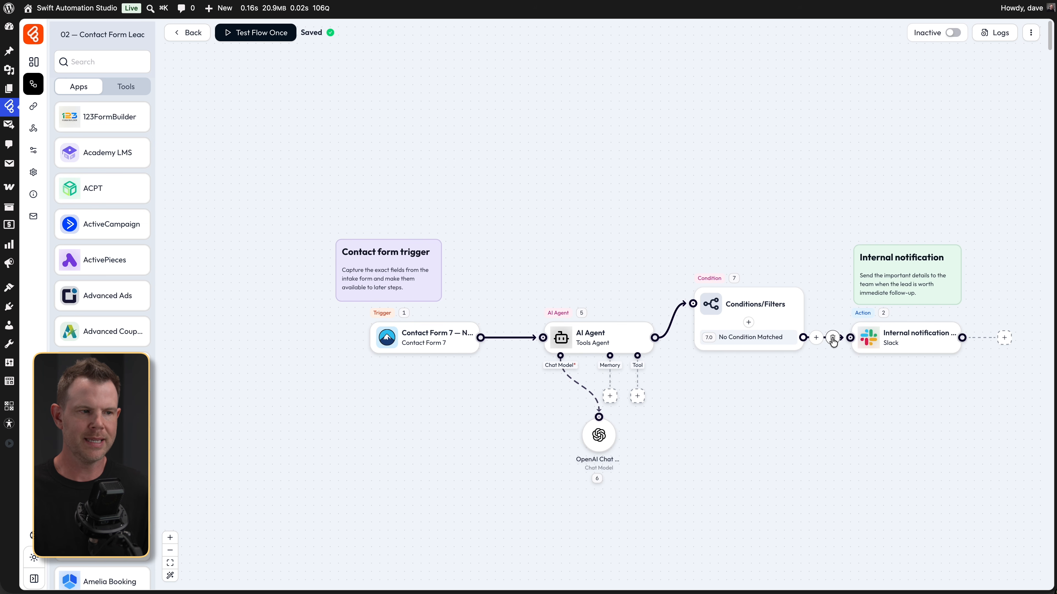
click(834, 341)
click(876, 309)
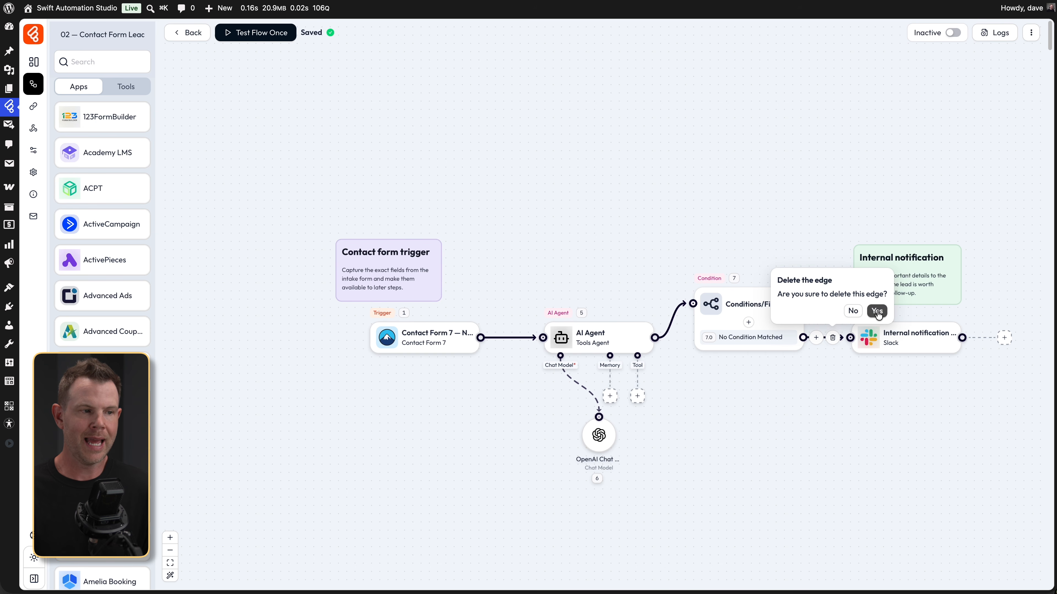
click(747, 322)
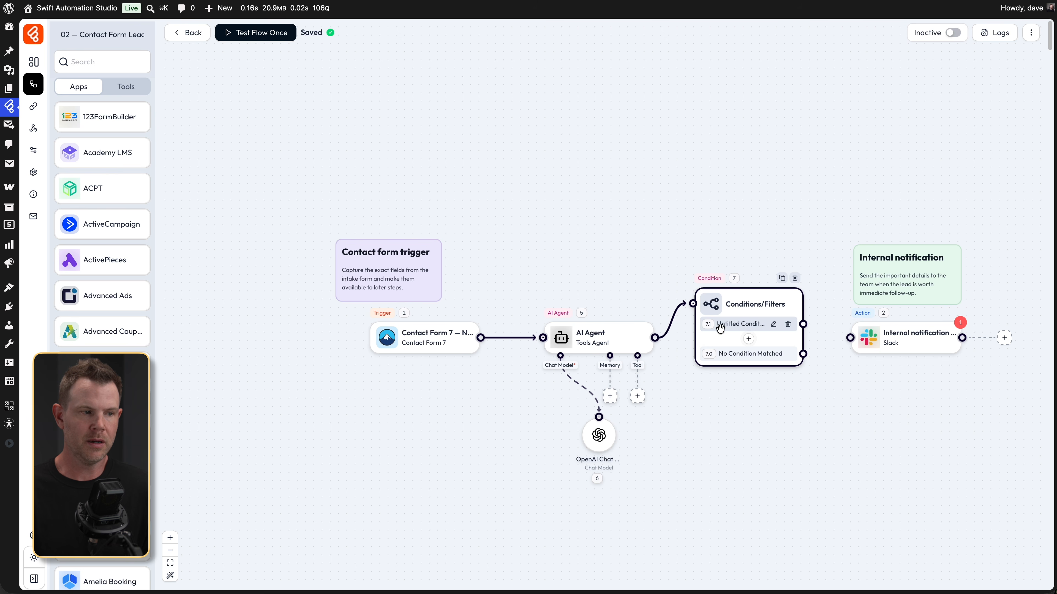
click(773, 324)
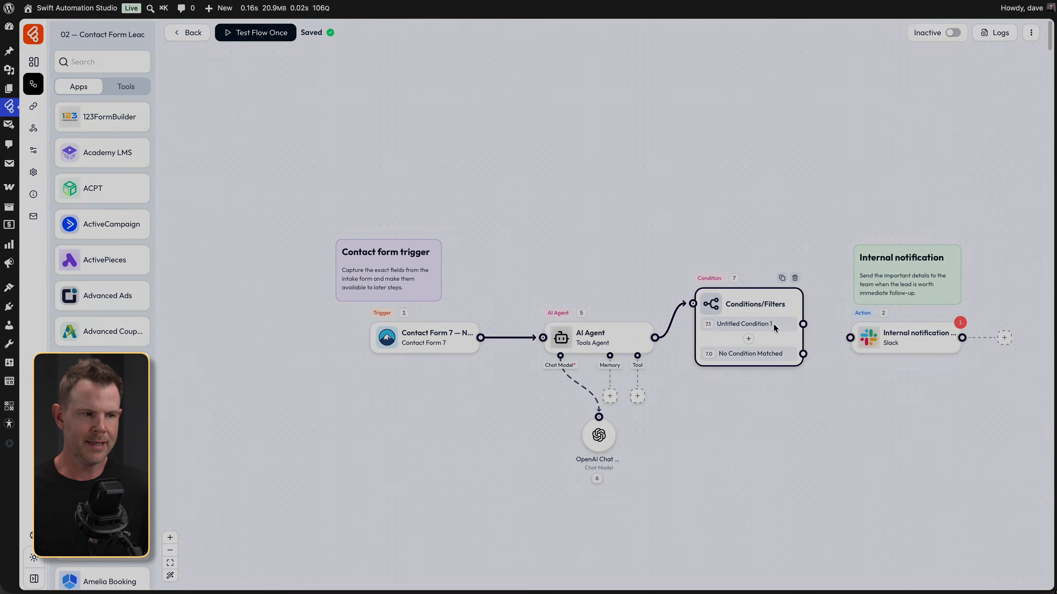
- Set Condition 1 to recommended_action Equal to ignore_or_archive and start renaming it
click(387, 320)
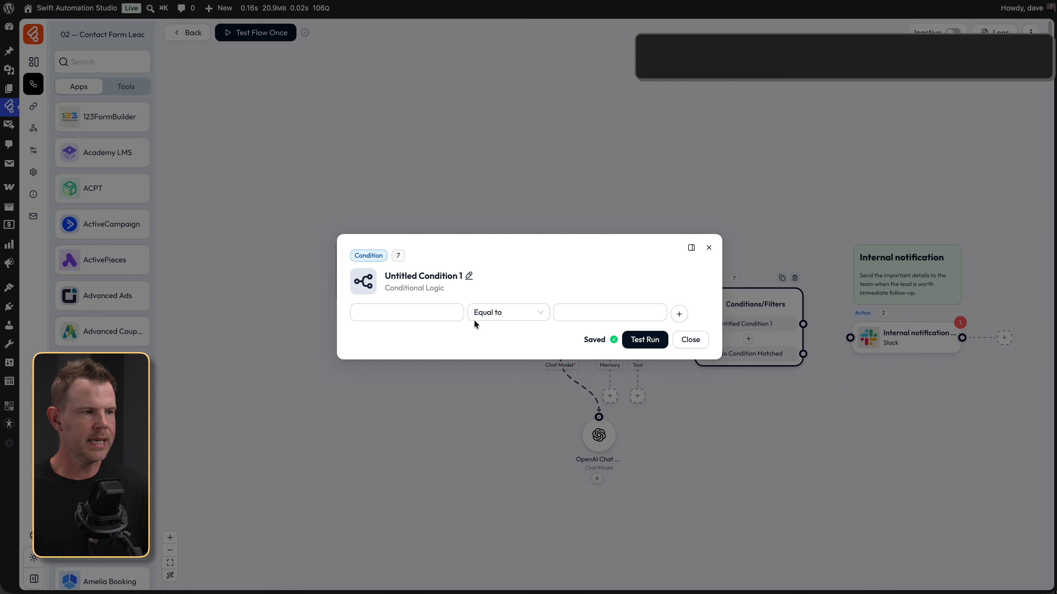
click(435, 312)
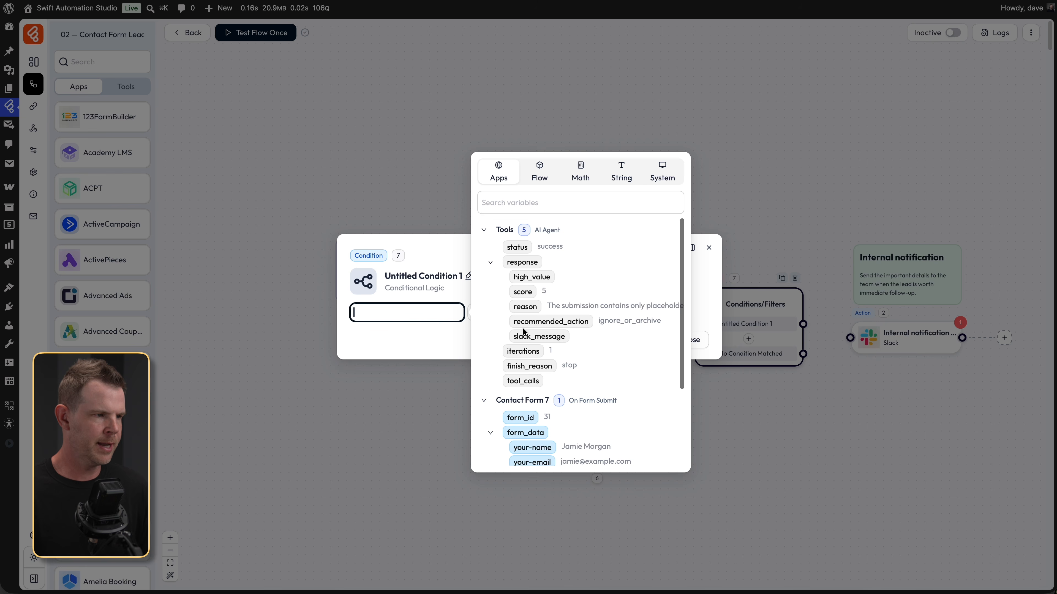
click(547, 322)
click(606, 313)
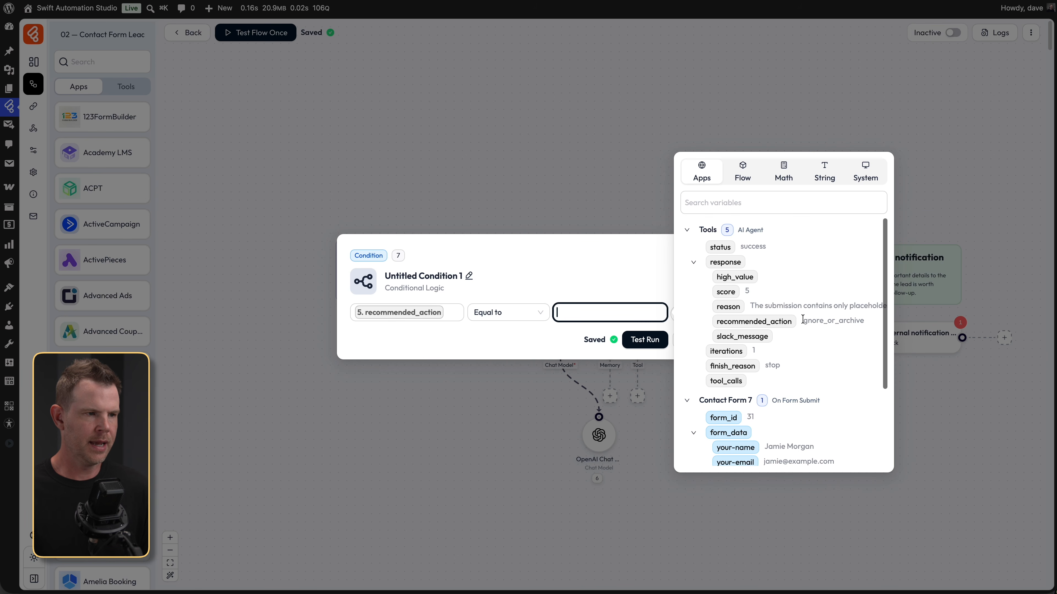
drag(801, 323, 875, 319)
key(super+c)
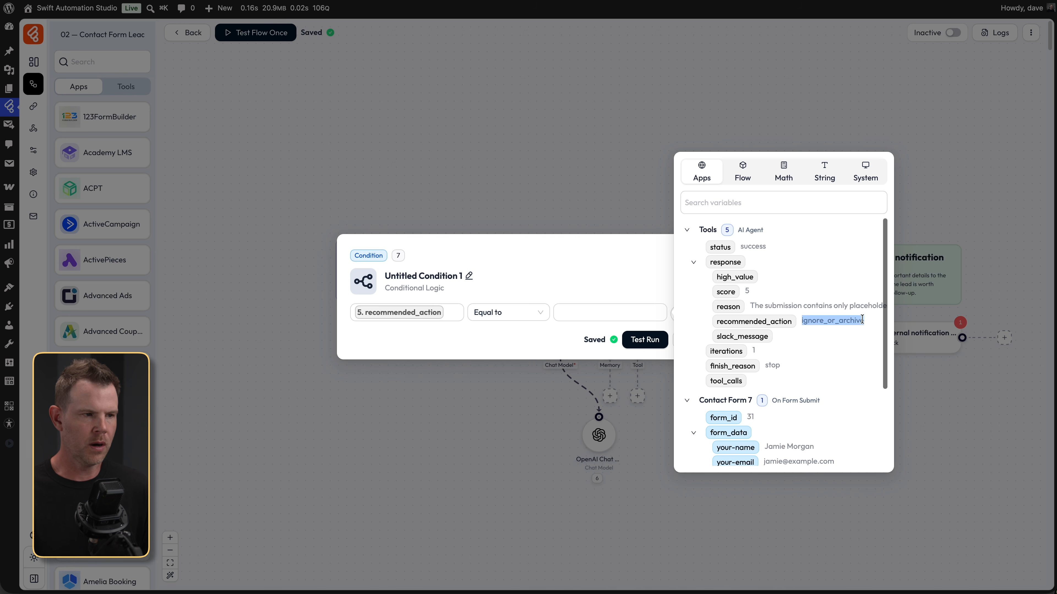
click(589, 310)
key(super+v)
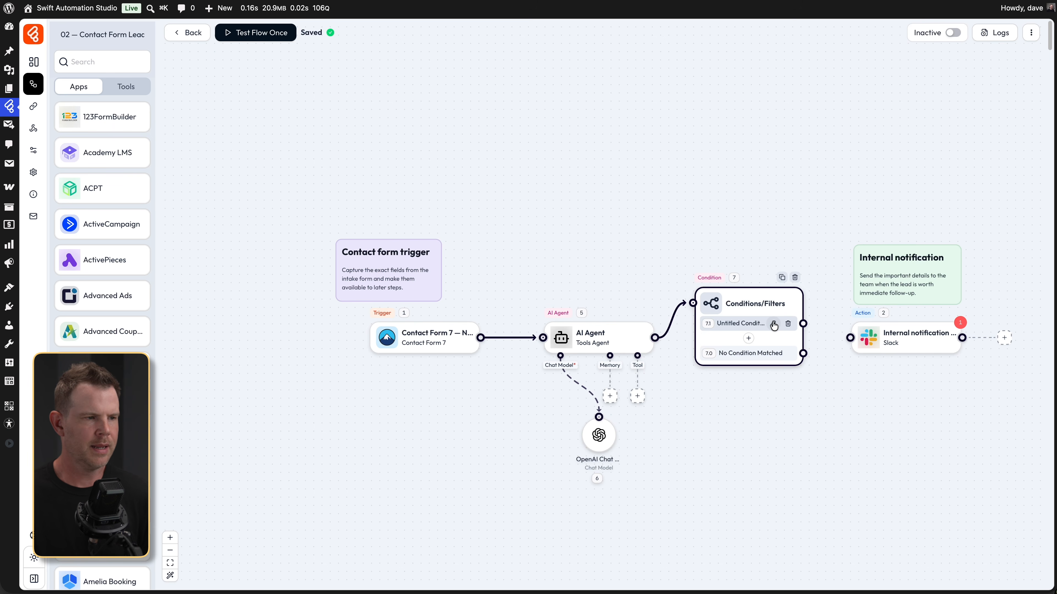
click(773, 323)
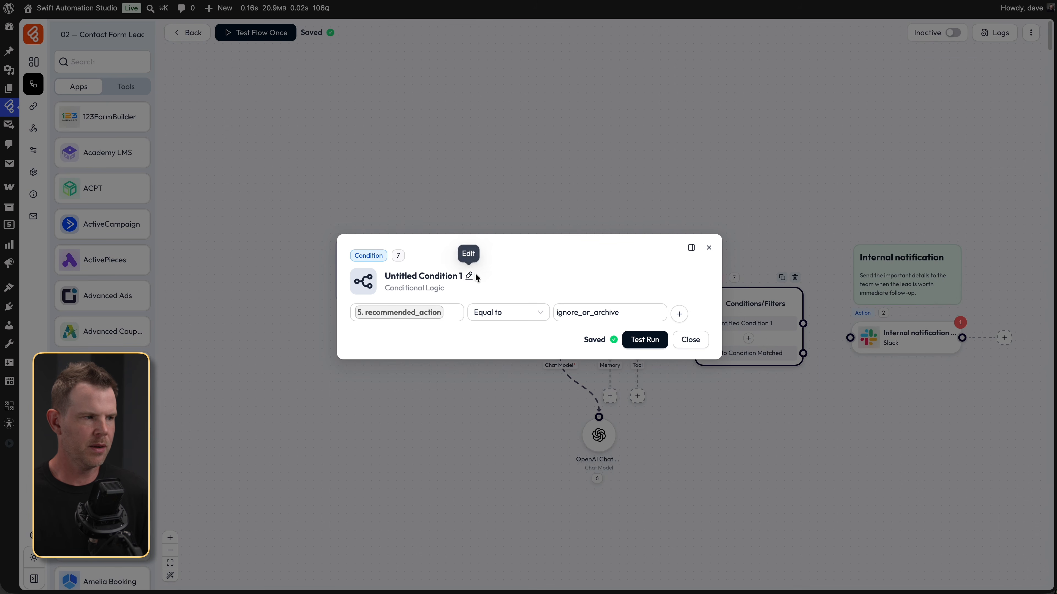
click(469, 275)
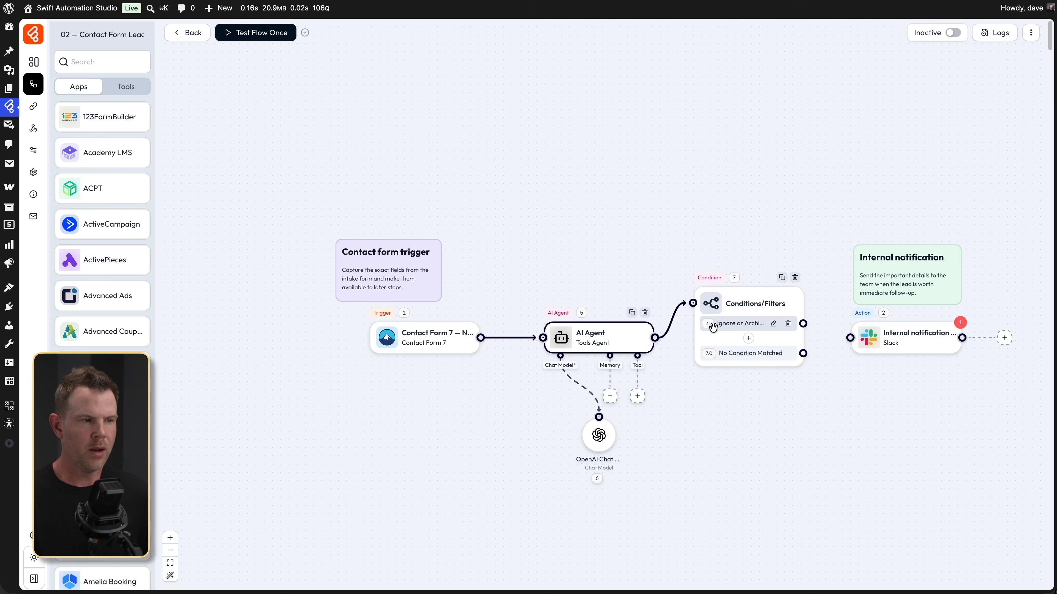
- Add a second branch comparing recommended_action, copying immediate_follow_up from the AI Agent prompt
click(748, 338)
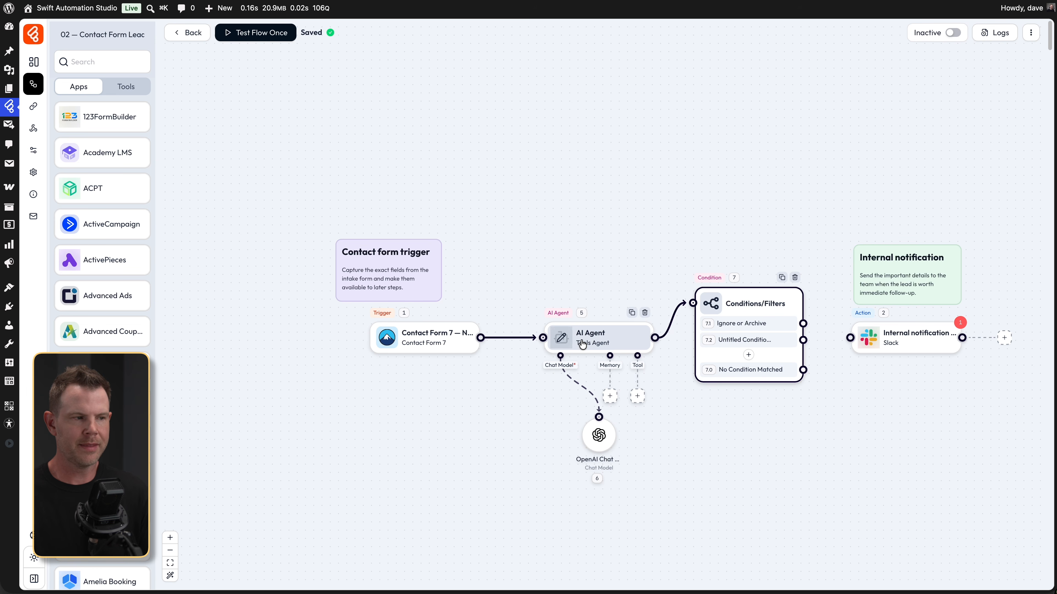
click(571, 341)
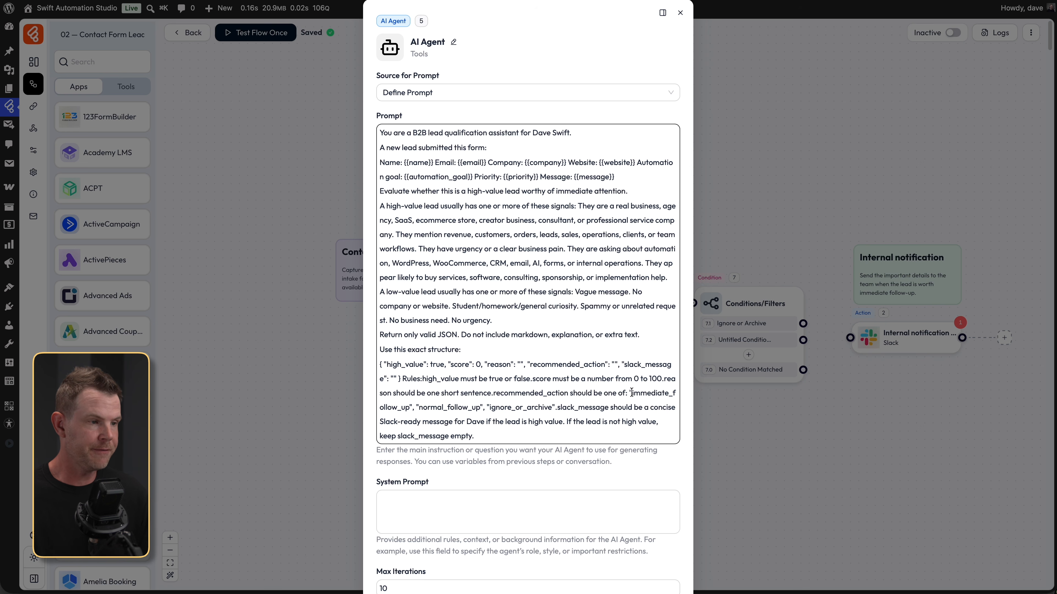
drag(631, 392, 412, 403)
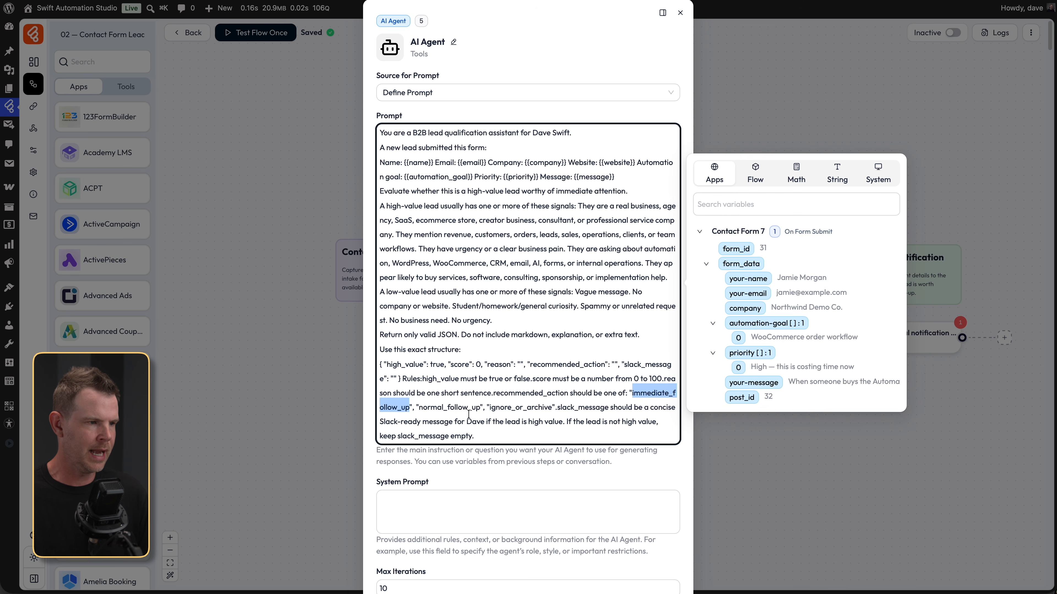
click(779, 466)
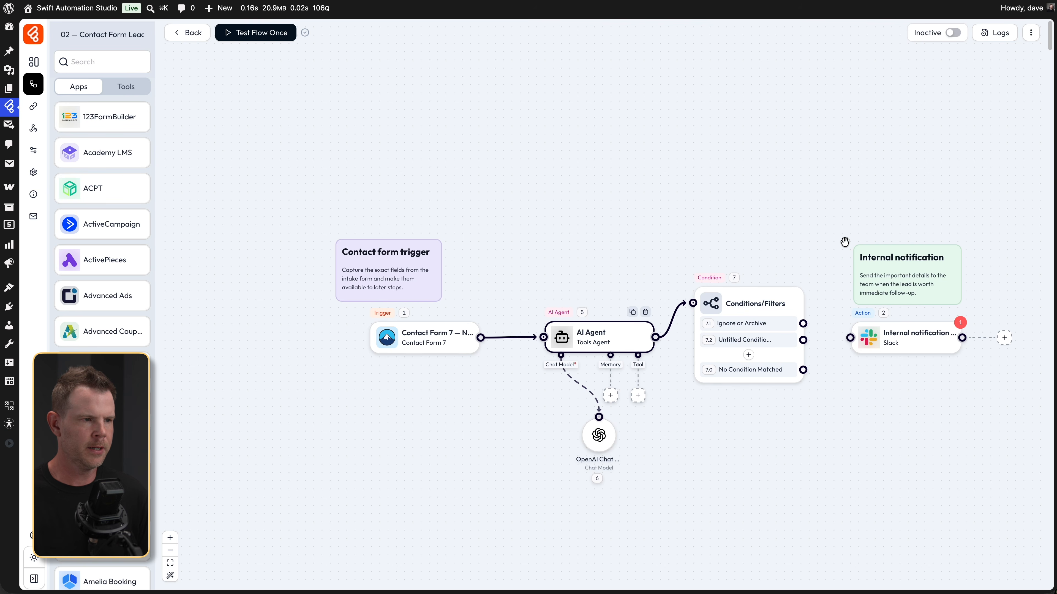
mouse_move(734, 340)
click(774, 342)
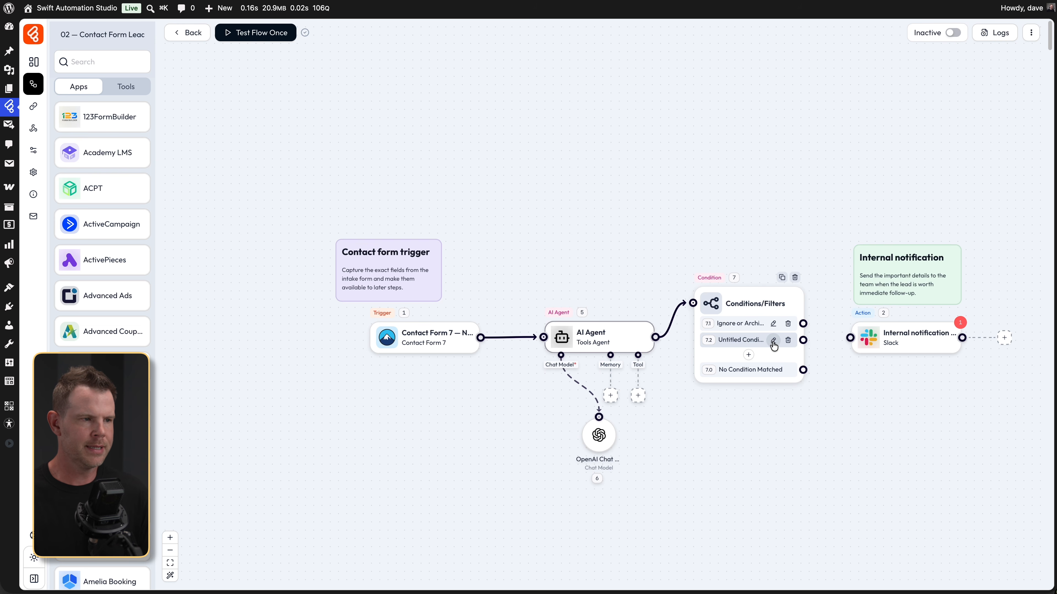
click(406, 312)
click(550, 322)
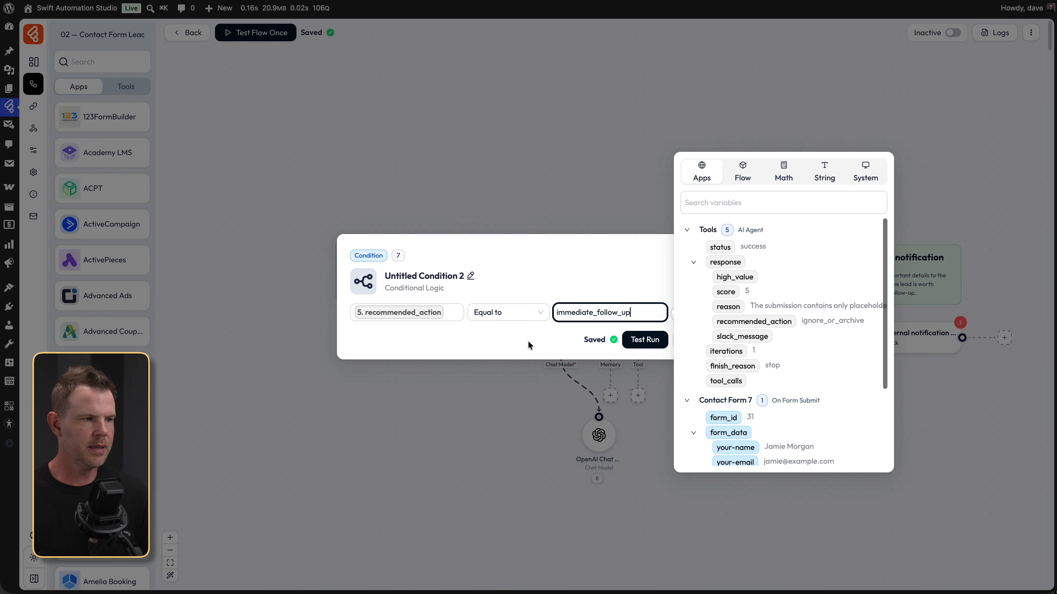
click(528, 345)
- Rename the branch Immediate Follow Up, connect it to Slack, and copy normal_follow_up
click(433, 278)
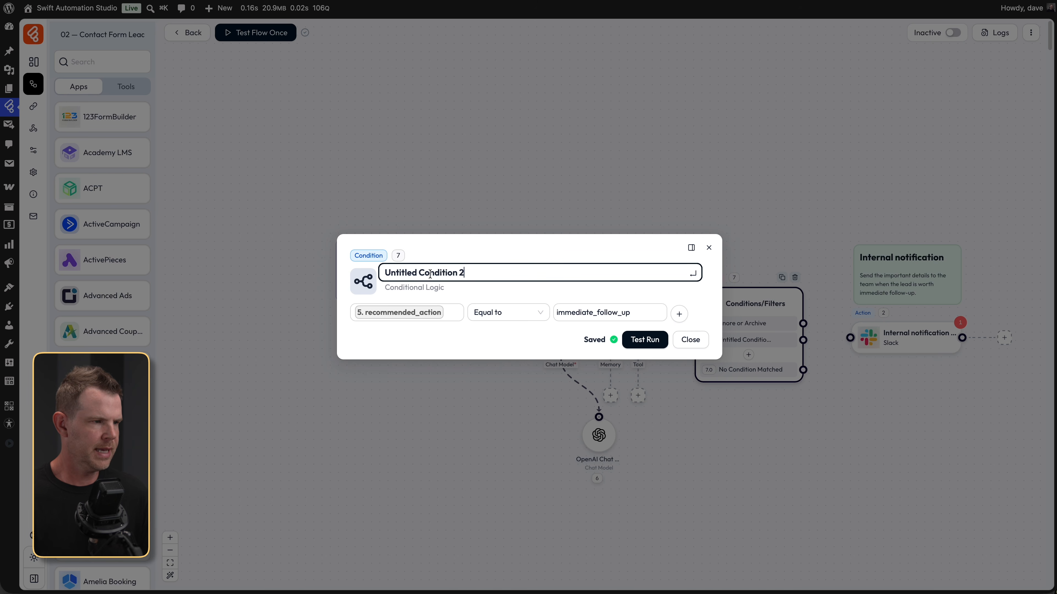
key(super+a)
key(BackSpace)
text(Immediate )
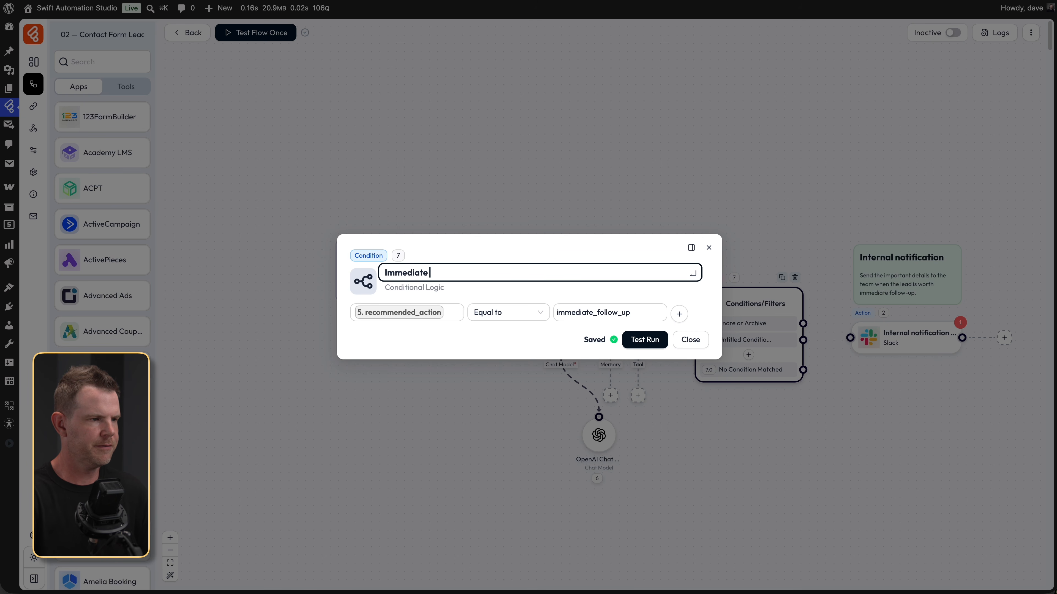
text(Follow Up)
click(690, 340)
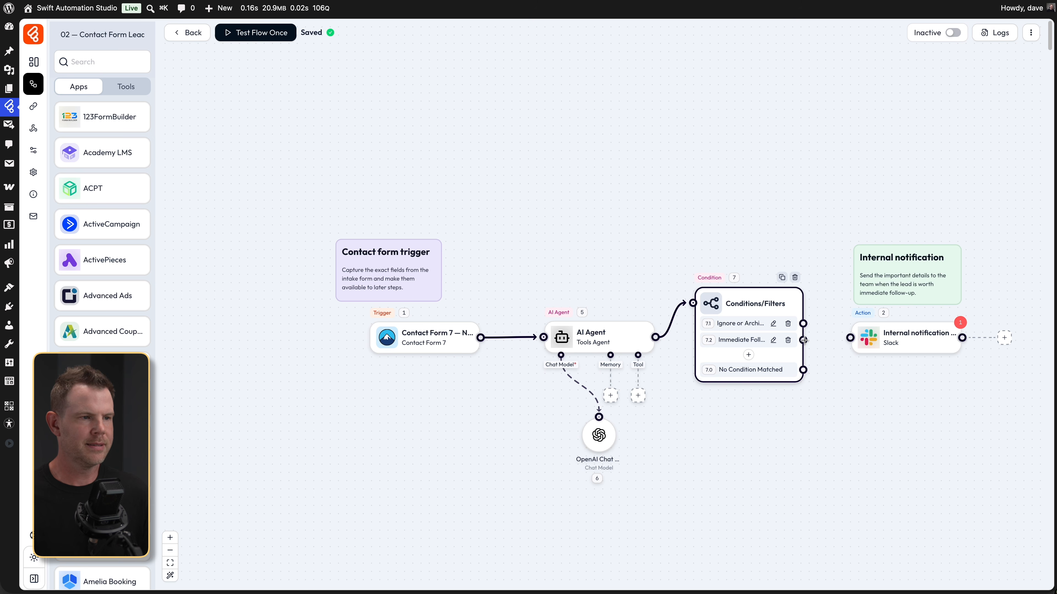
drag(802, 340, 851, 337)
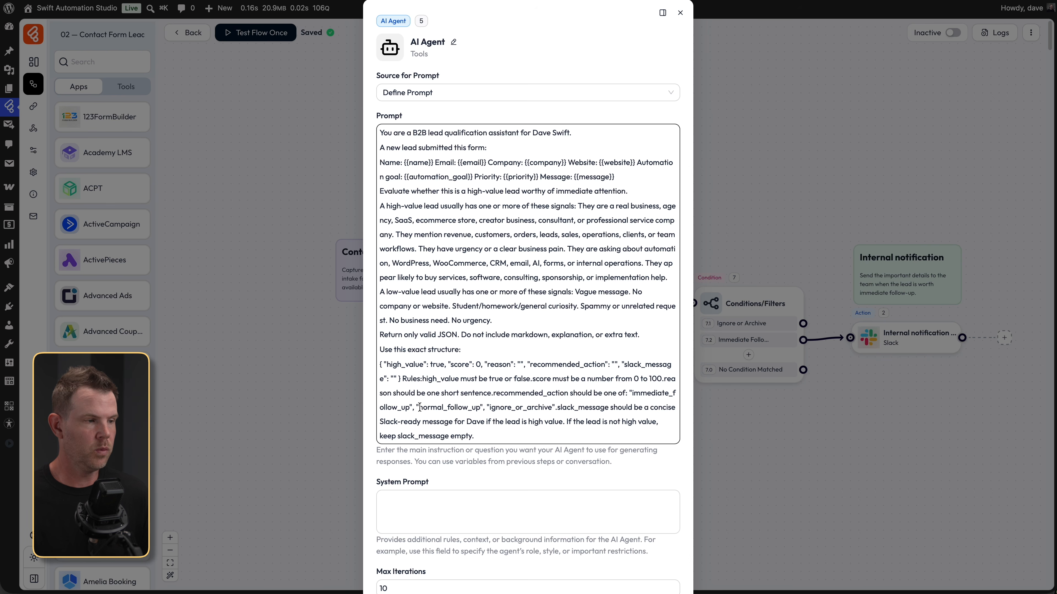
drag(418, 407, 481, 407)
key(super+c)
click(773, 465)
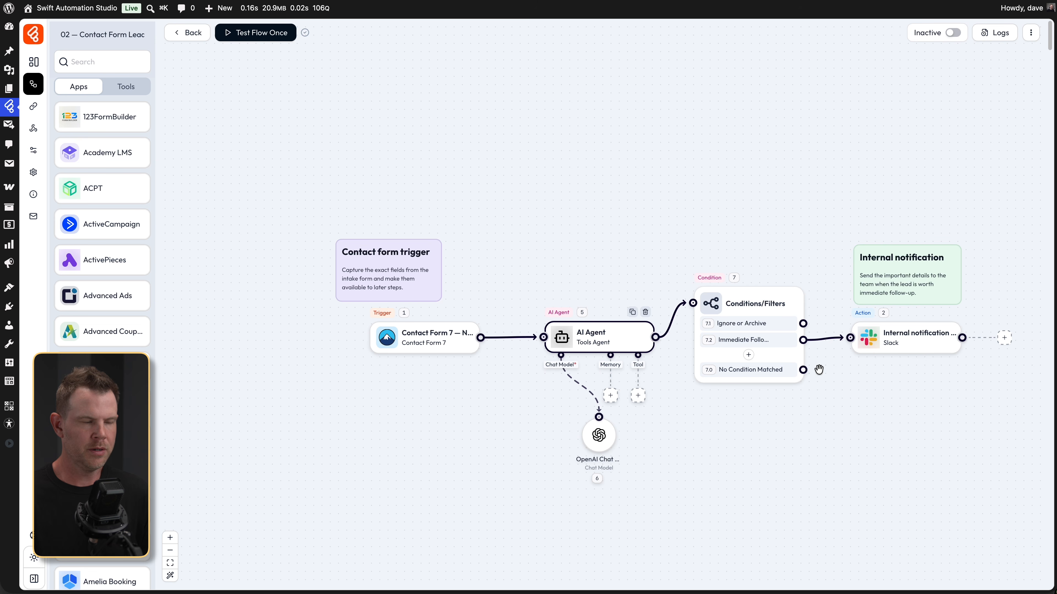
- Add condition 7.3 with recommended_action Equal to normal_follow_up, titled Normal Follow Up
click(751, 355)
click(526, 322)
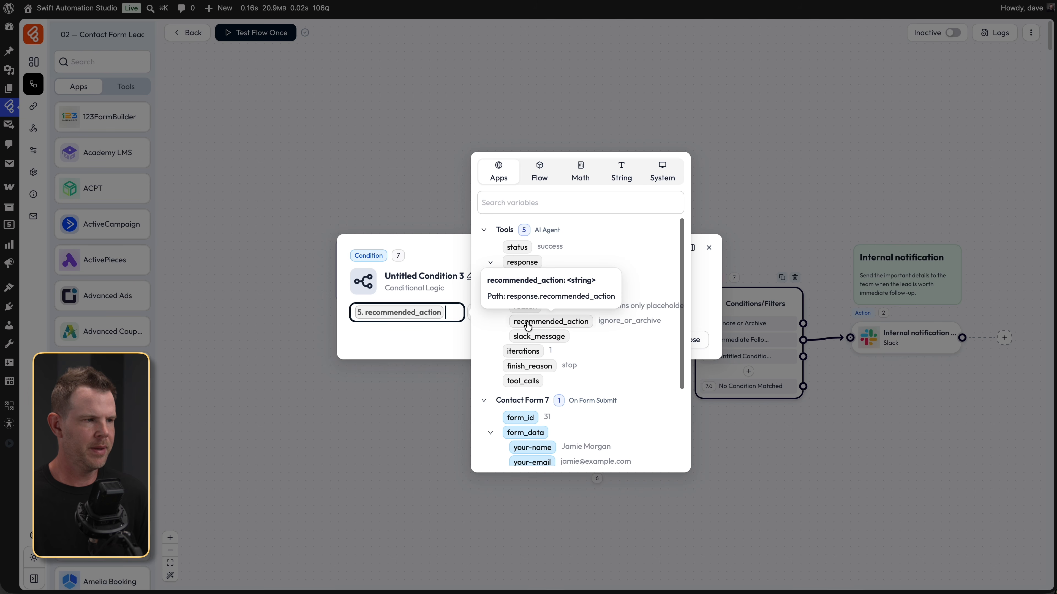
click(435, 346)
click(561, 315)
key(super+v)
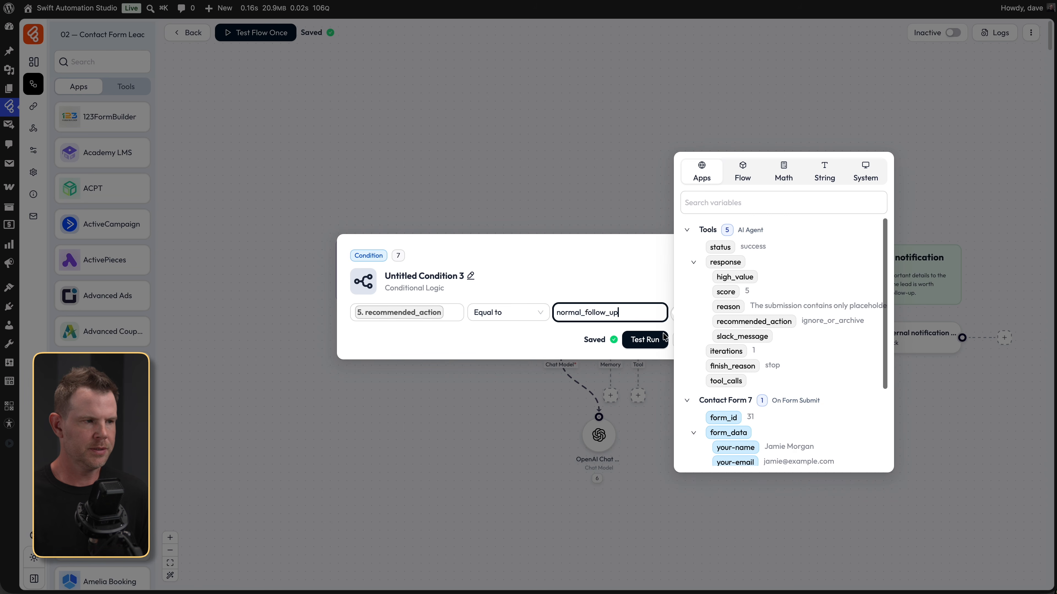
click(547, 344)
click(689, 340)
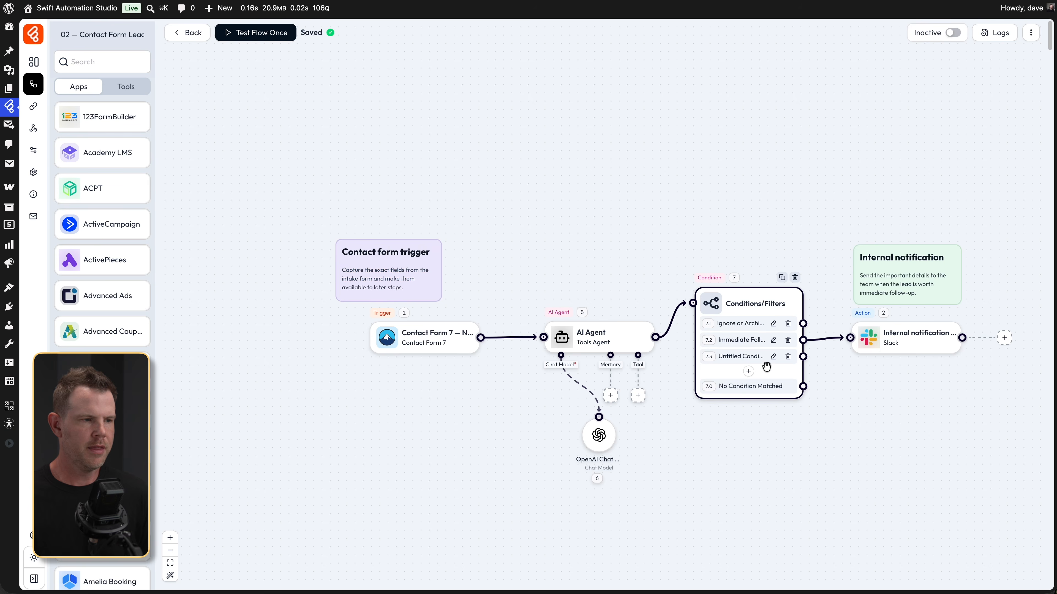
click(774, 359)
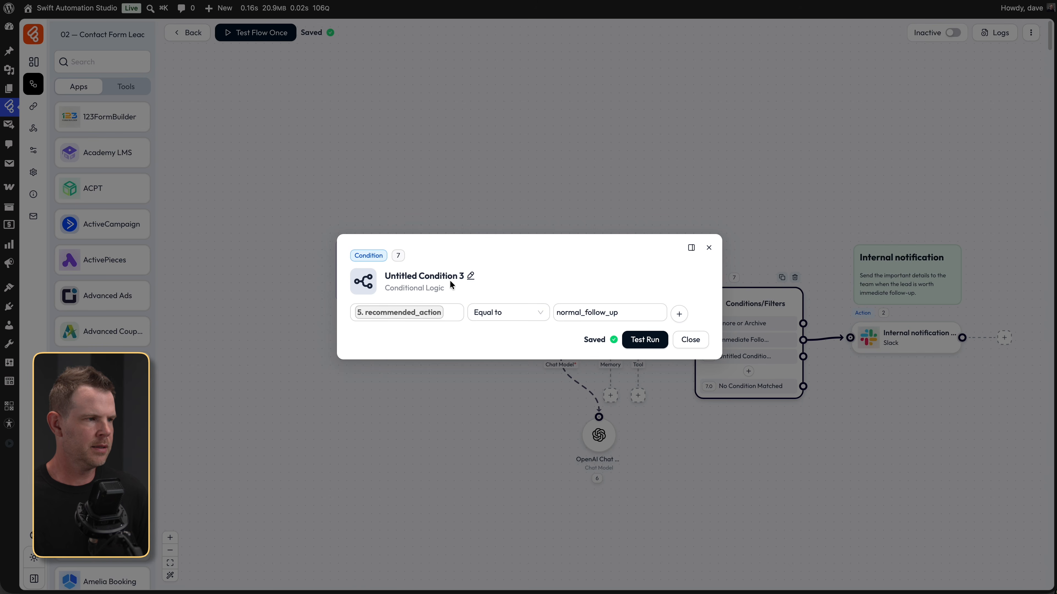
key(Escape)
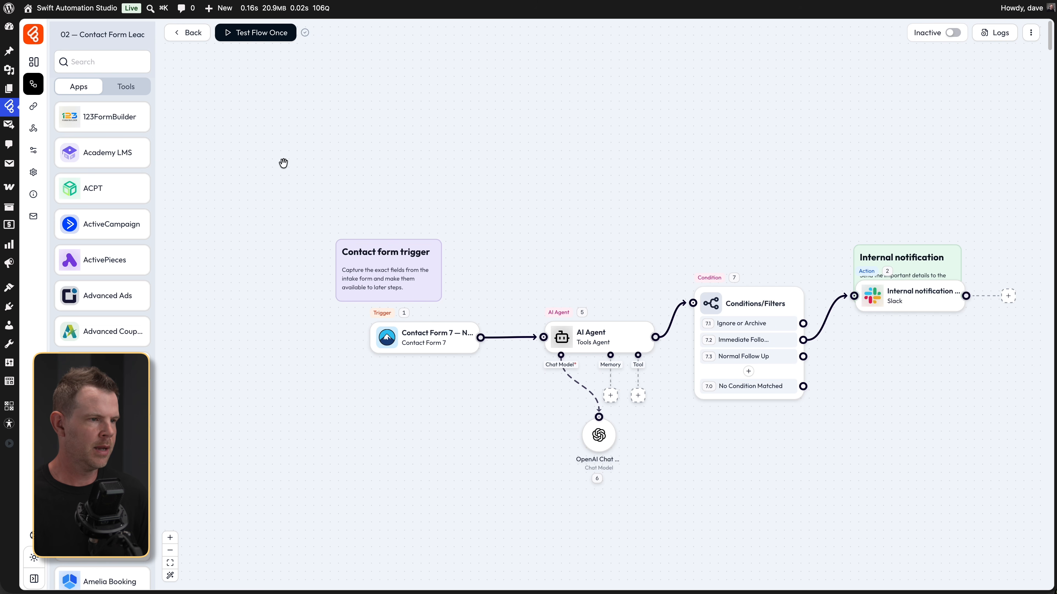
- Place a Mail app after the conditions, link it from Normal Follow Up, and choose Send Email
click(72, 62)
text(mail)
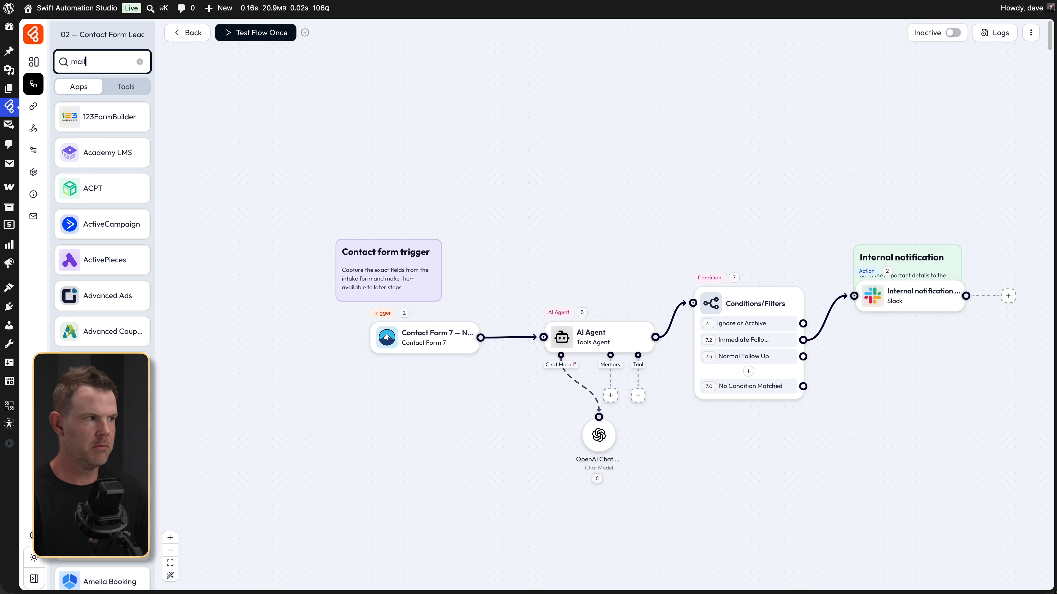
drag(91, 187, 858, 348)
click(834, 368)
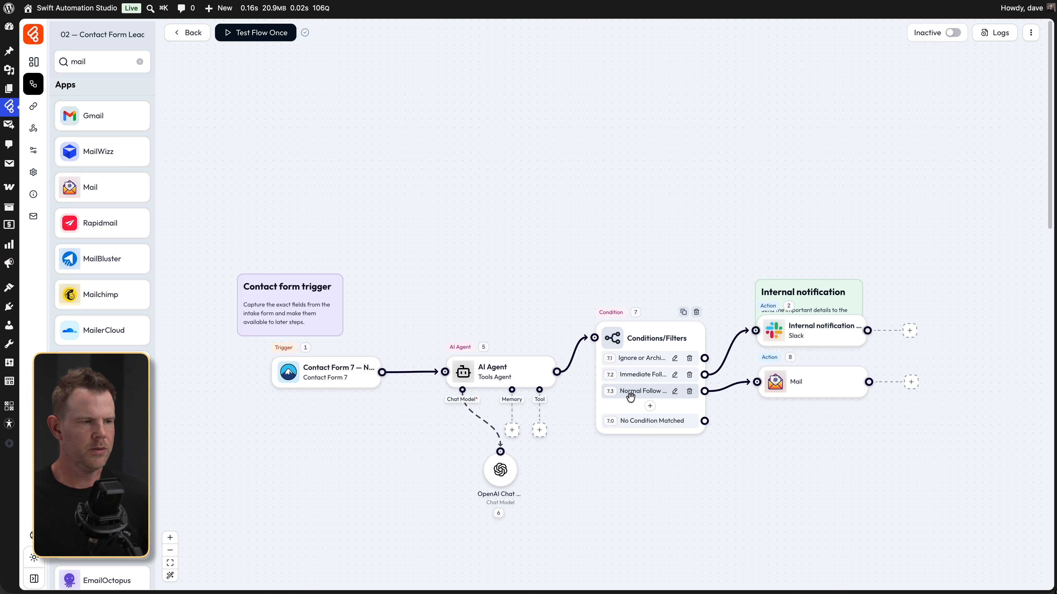
click(776, 390)
click(898, 101)
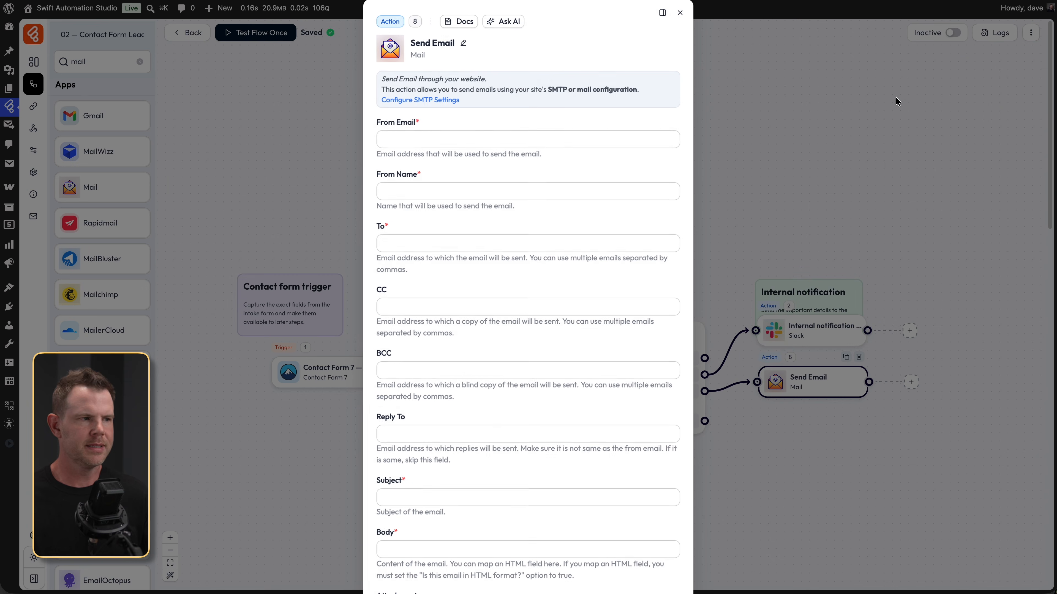
click(428, 140)
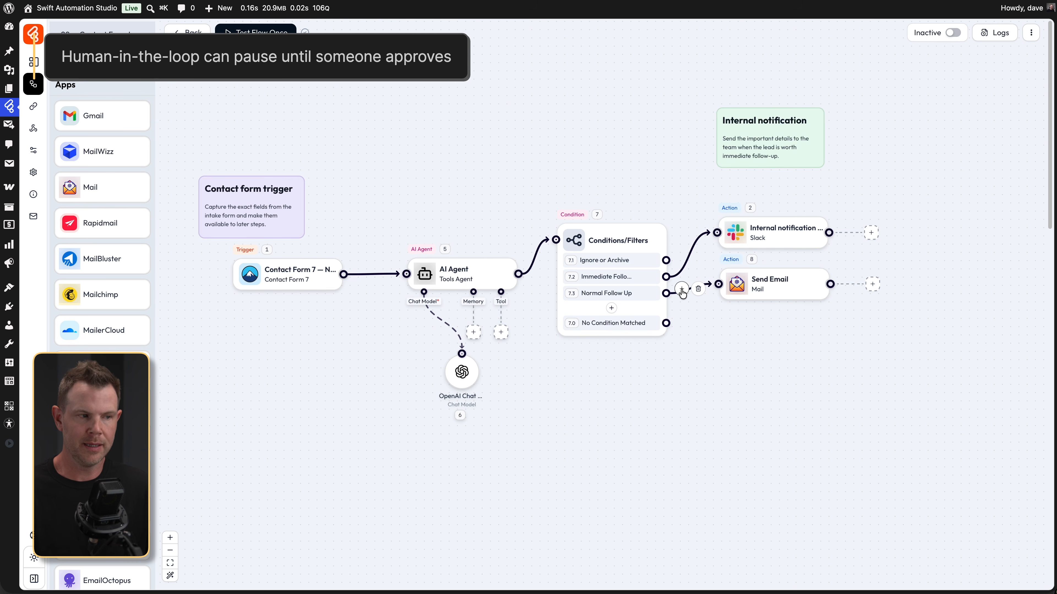
- Insert a Human in the Loop Mail (HITL) step between Normal Follow Up and Send Email
click(683, 289)
click(967, 153)
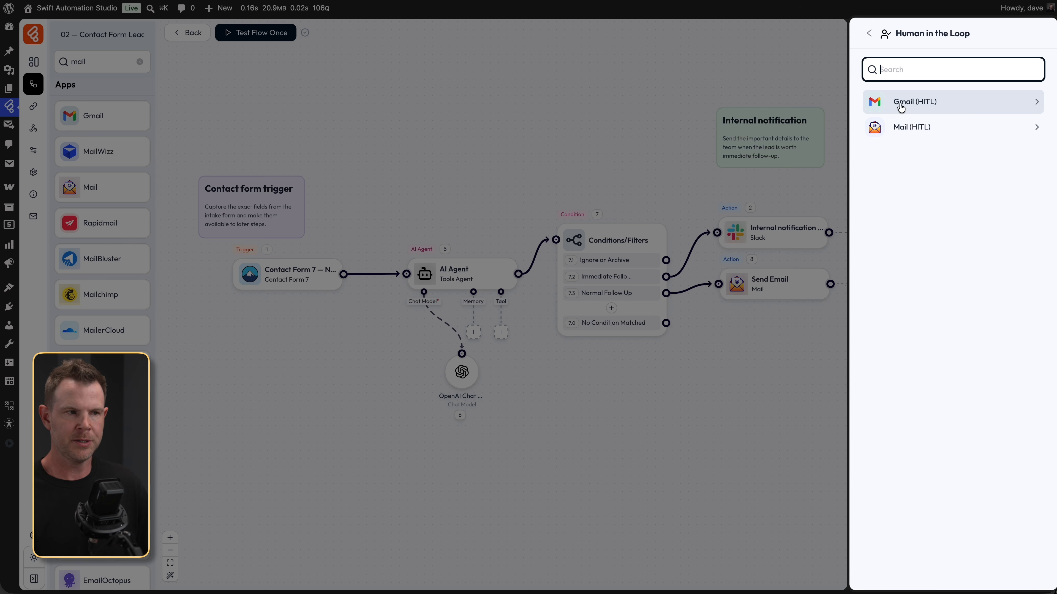
click(915, 128)
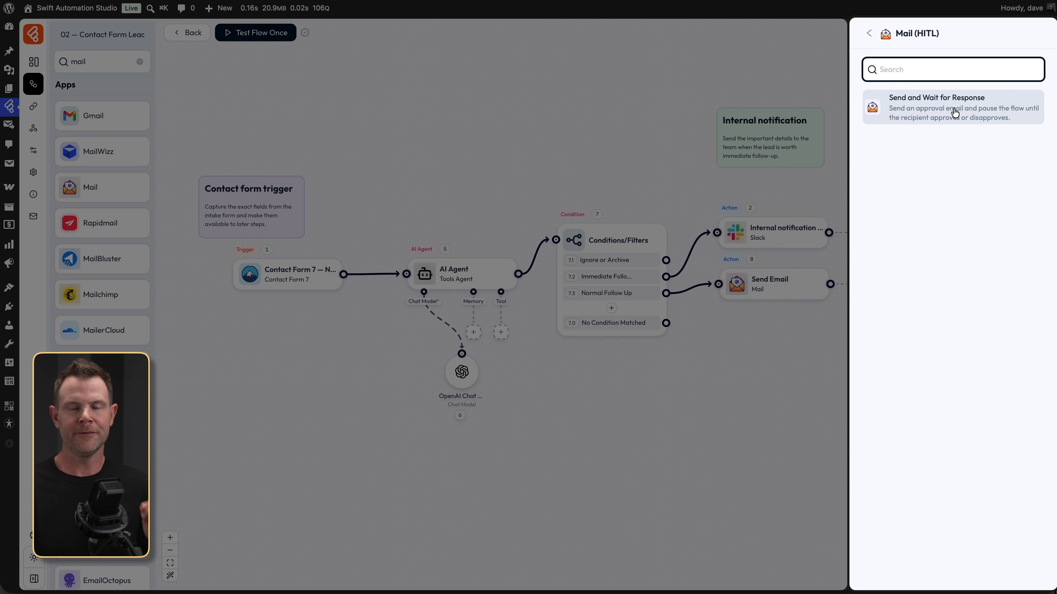
click(896, 132)
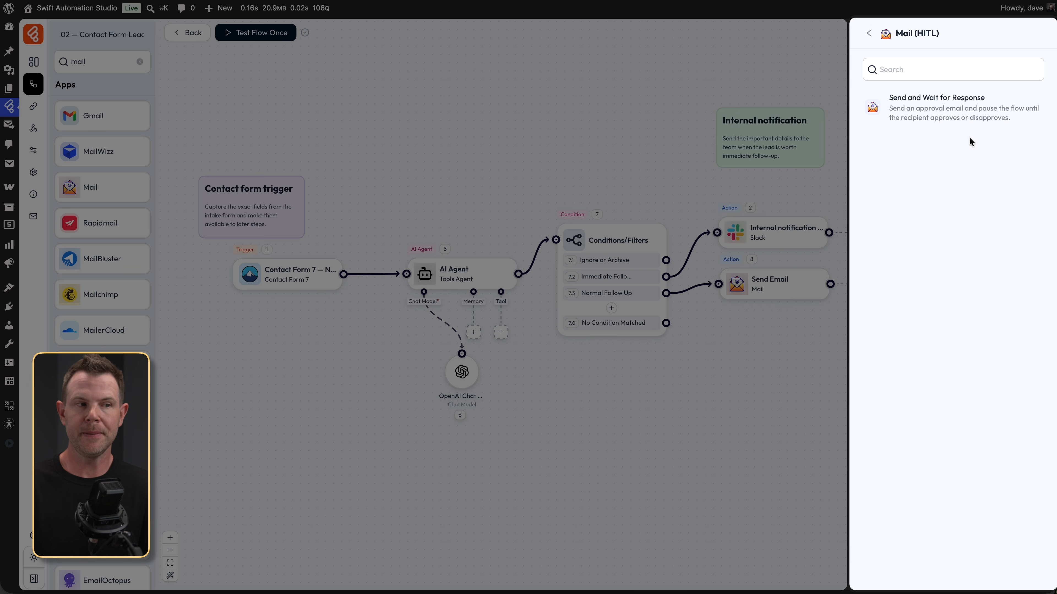
- Add Send and Wait for Response as Approve Only, stopping the flow when nobody responds
click(951, 112)
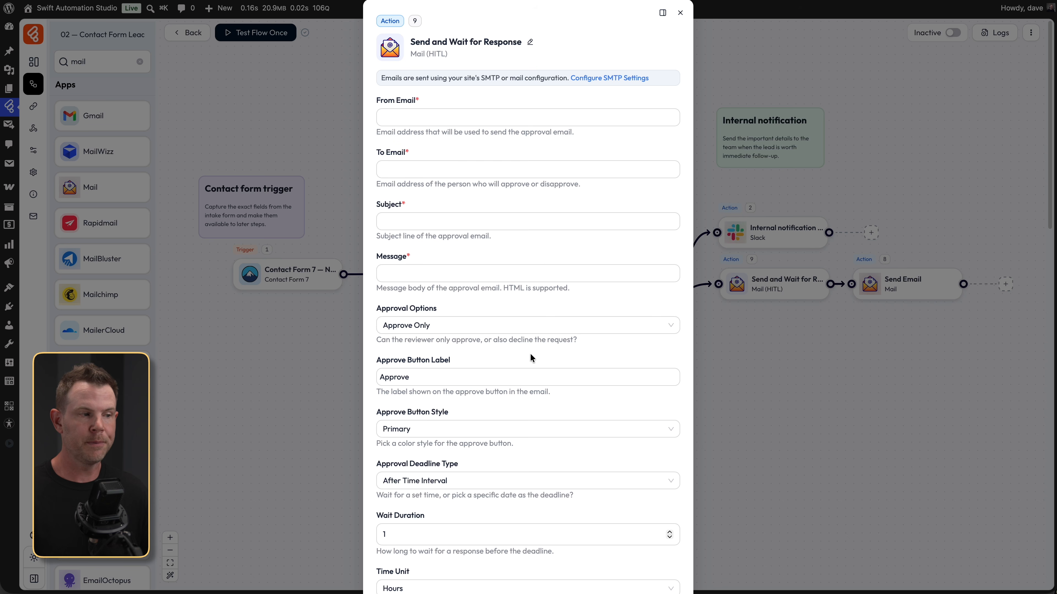
click(565, 328)
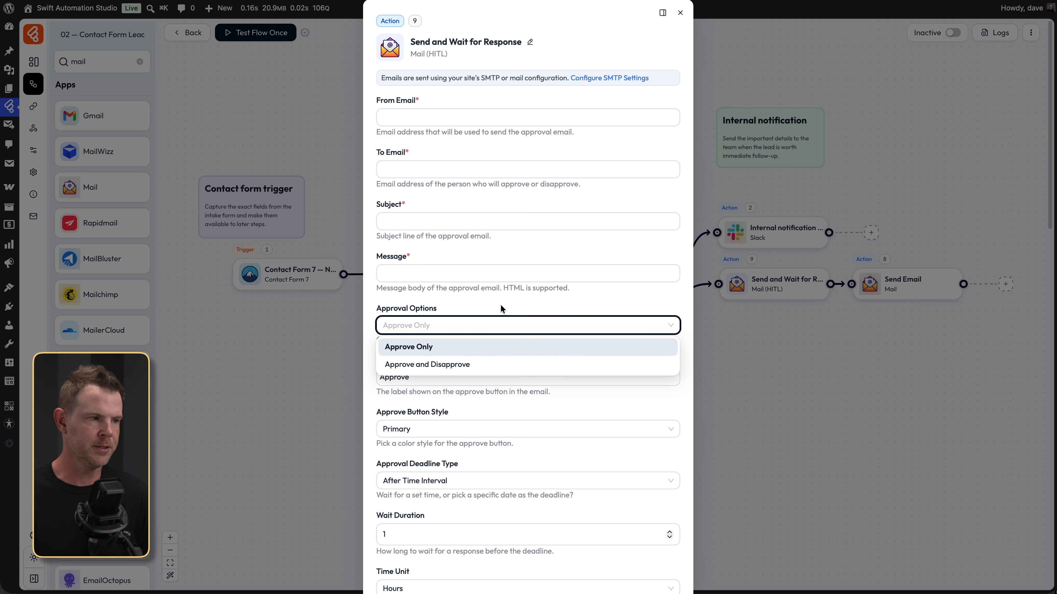
scroll(382, 393, down, 3)
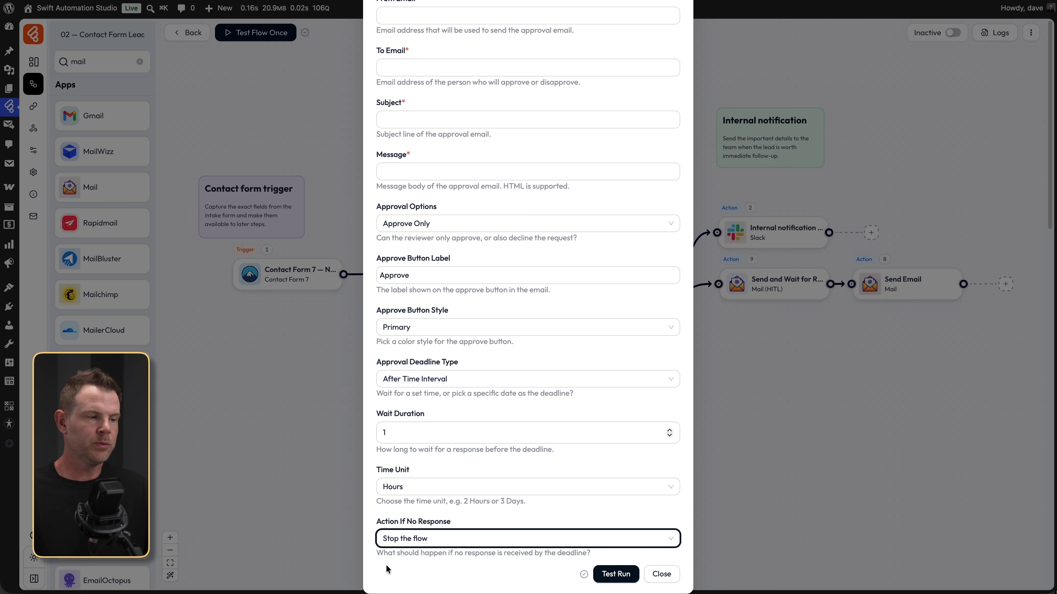
click(461, 541)
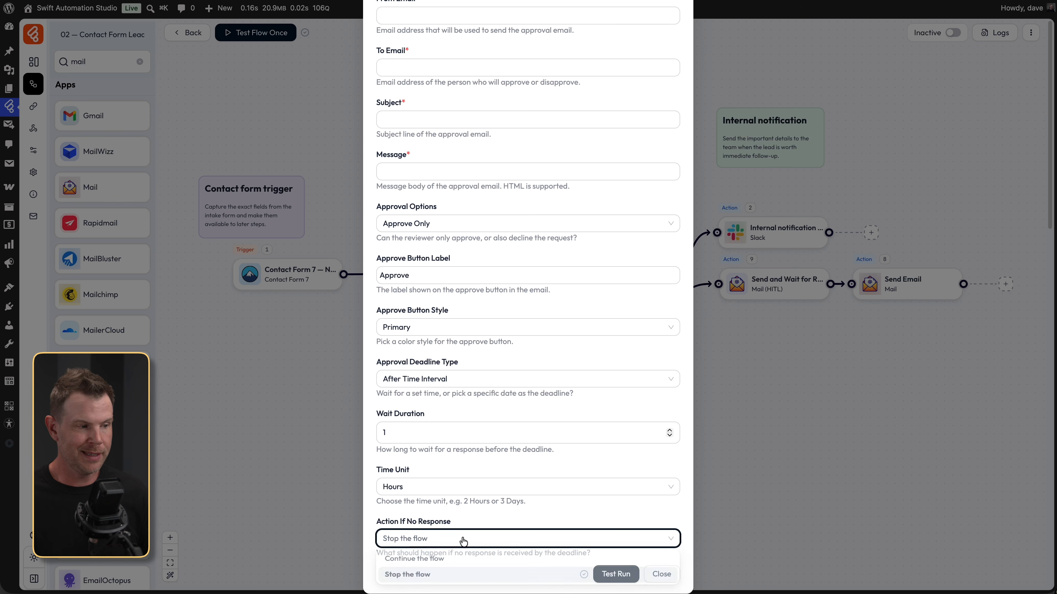
click(495, 519)
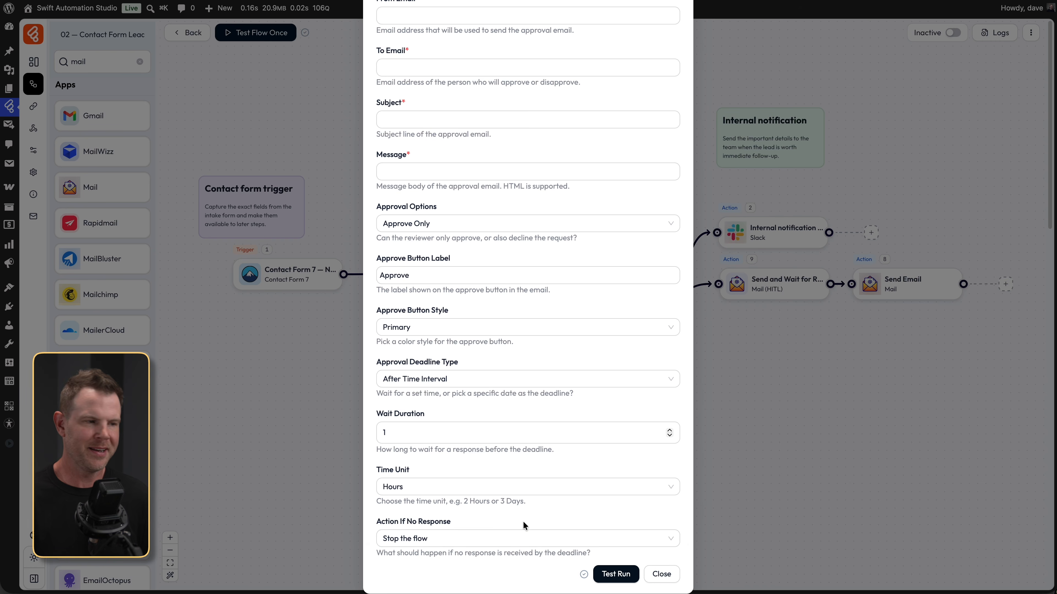
click(677, 577)
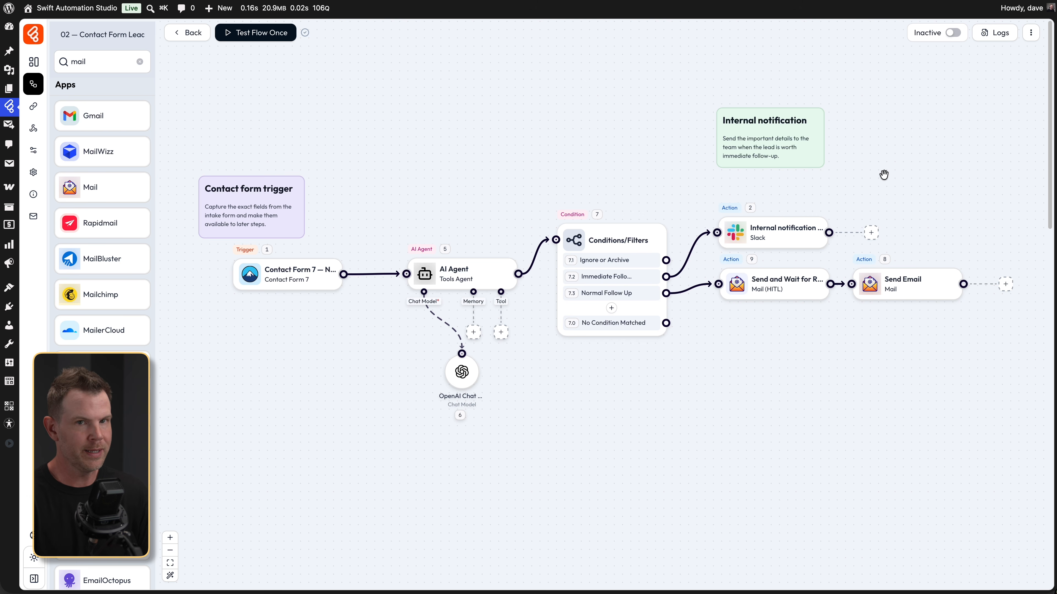
- Reopen the approval step and bring up variables for the approver's email address
click(777, 284)
click(383, 165)
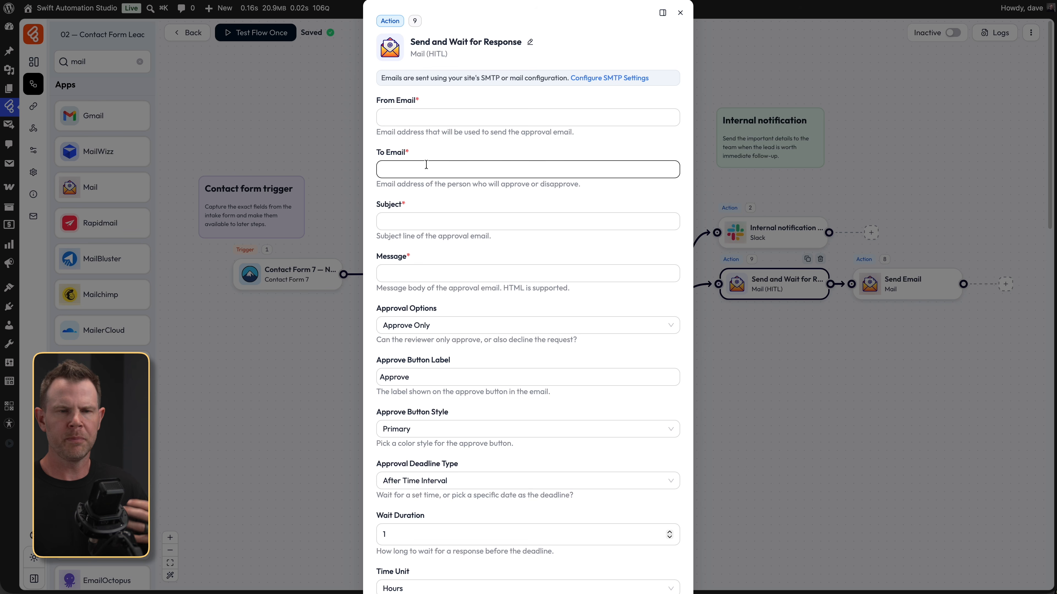
click(412, 168)
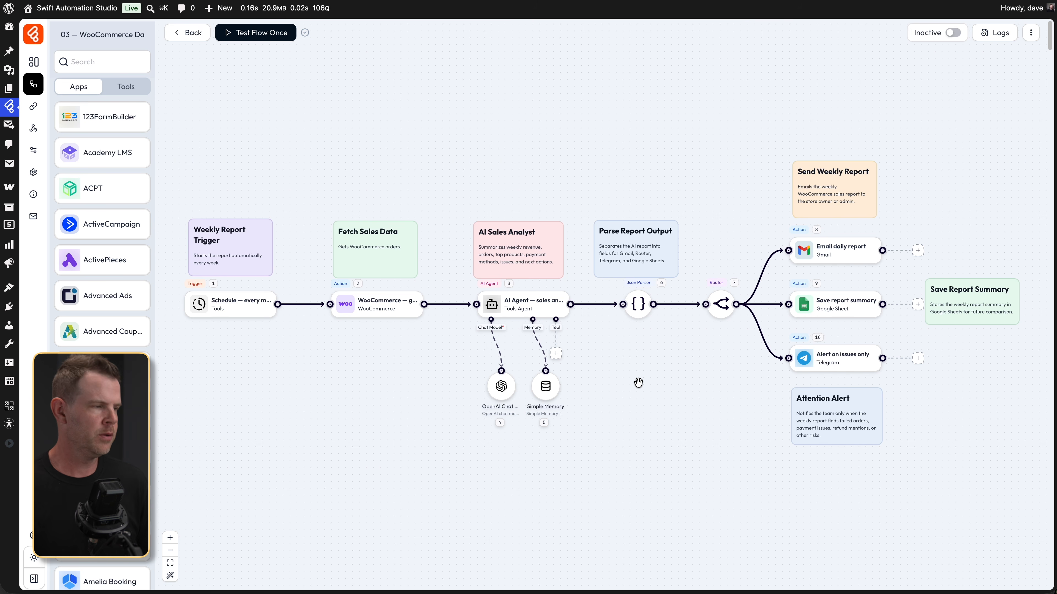
mouse_move(228, 255)
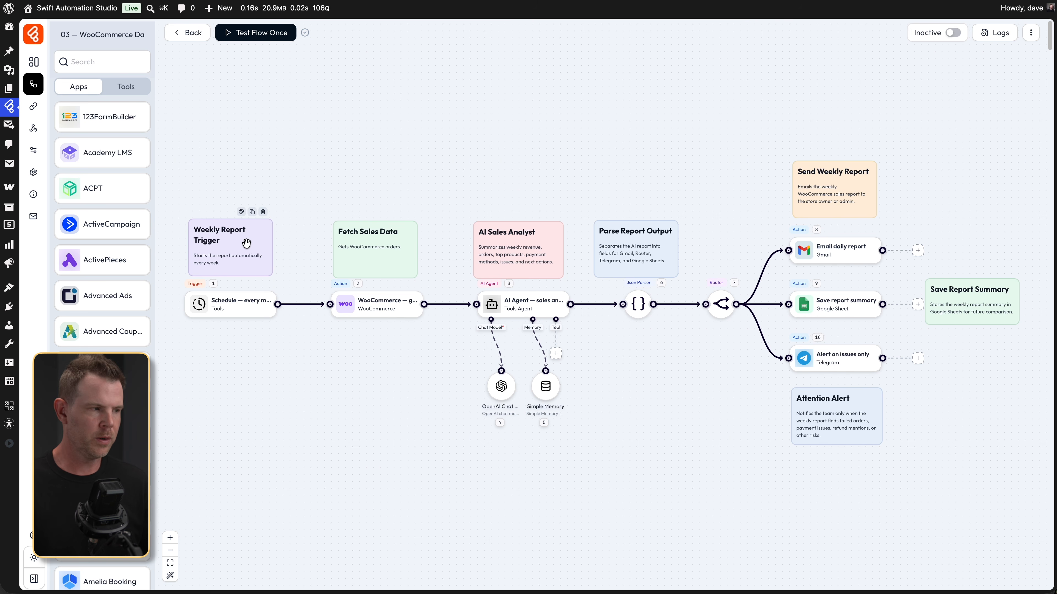
mouse_move(239, 308)
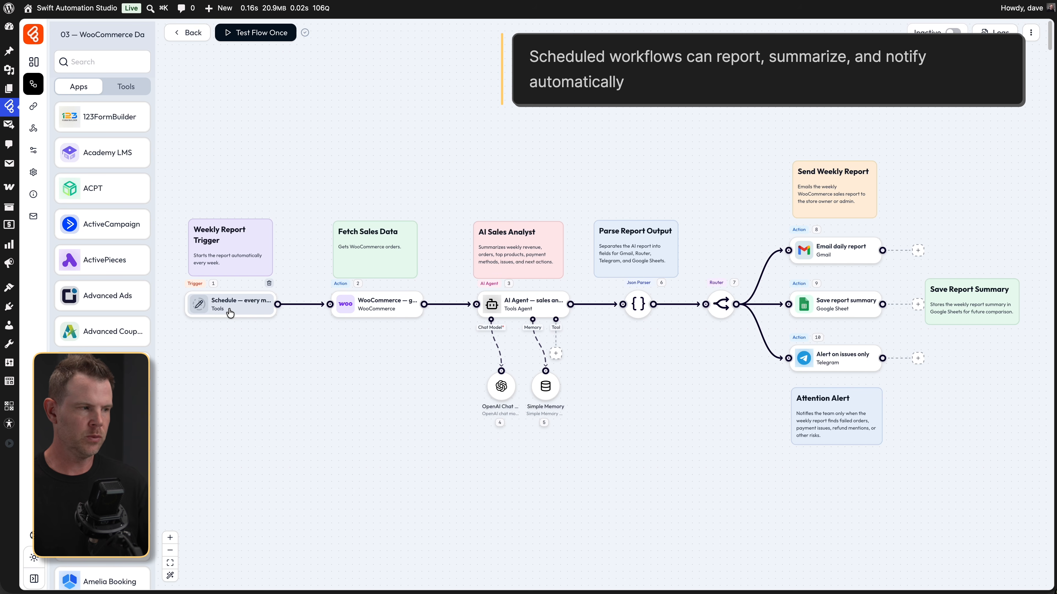
click(231, 312)
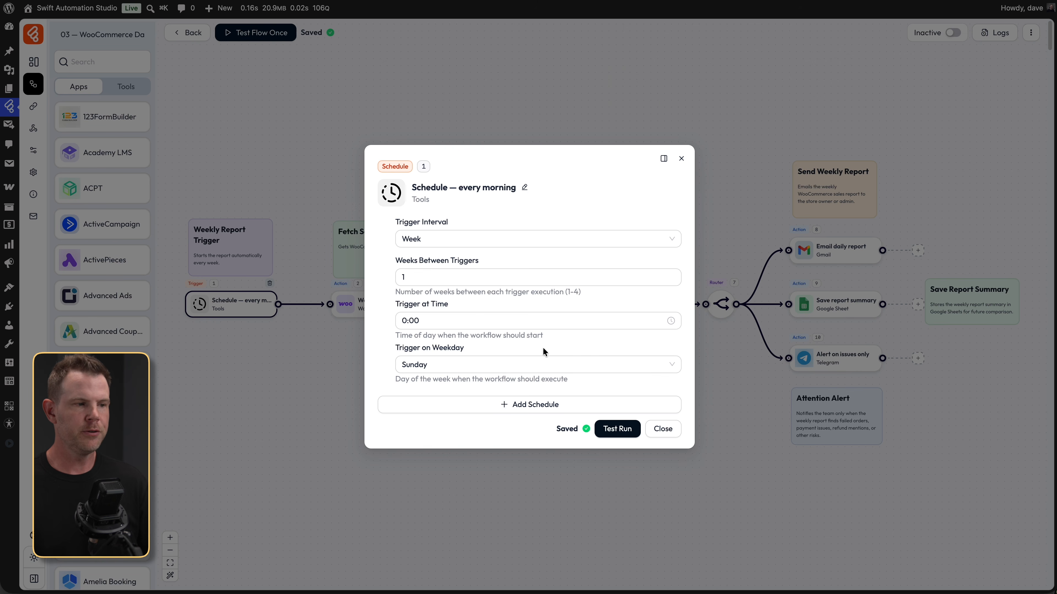
click(664, 429)
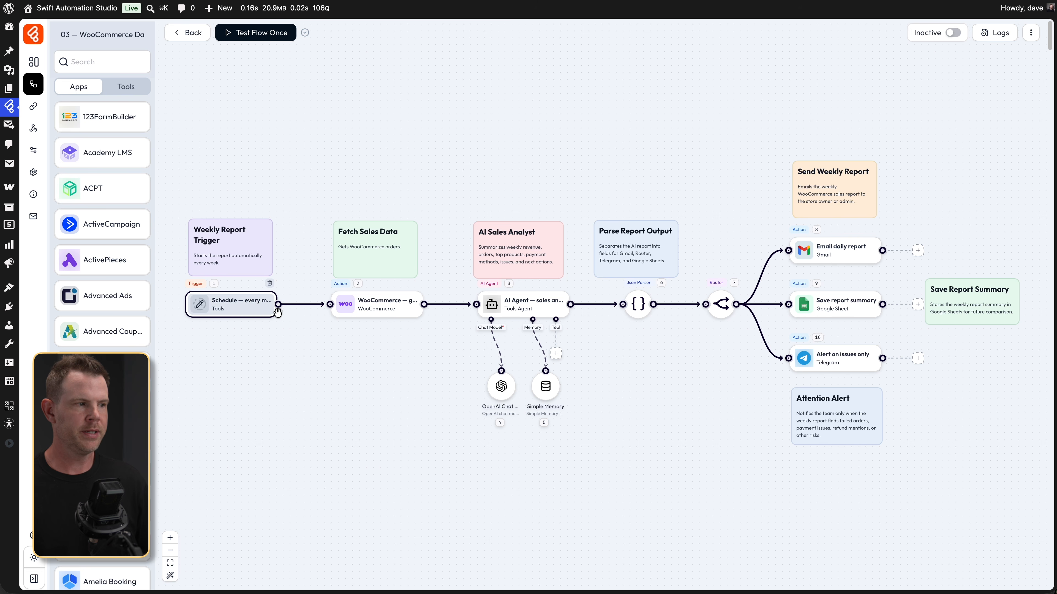
mouse_move(379, 315)
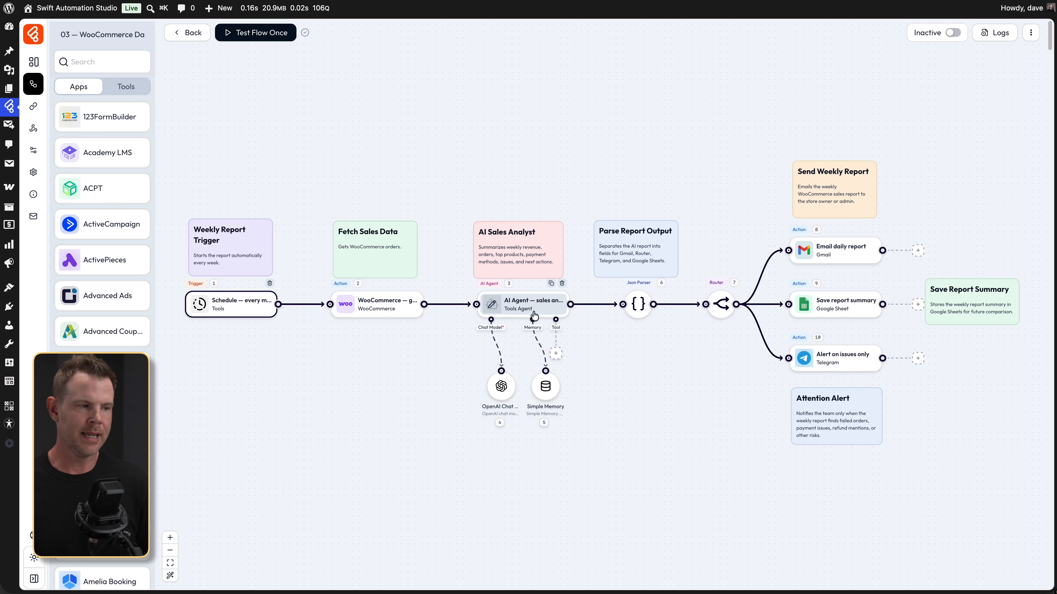
click(548, 390)
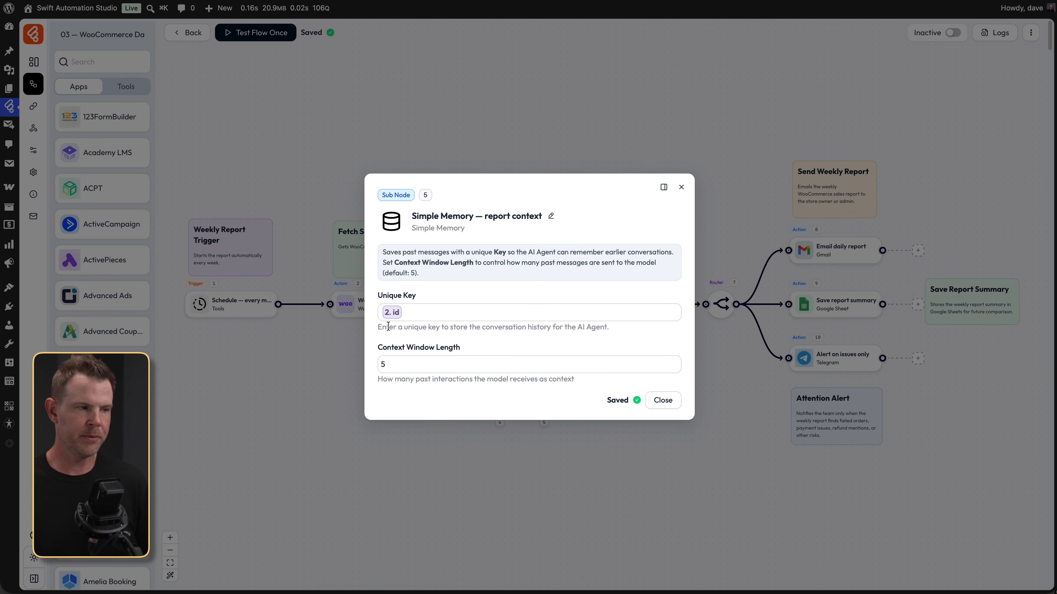
click(391, 317)
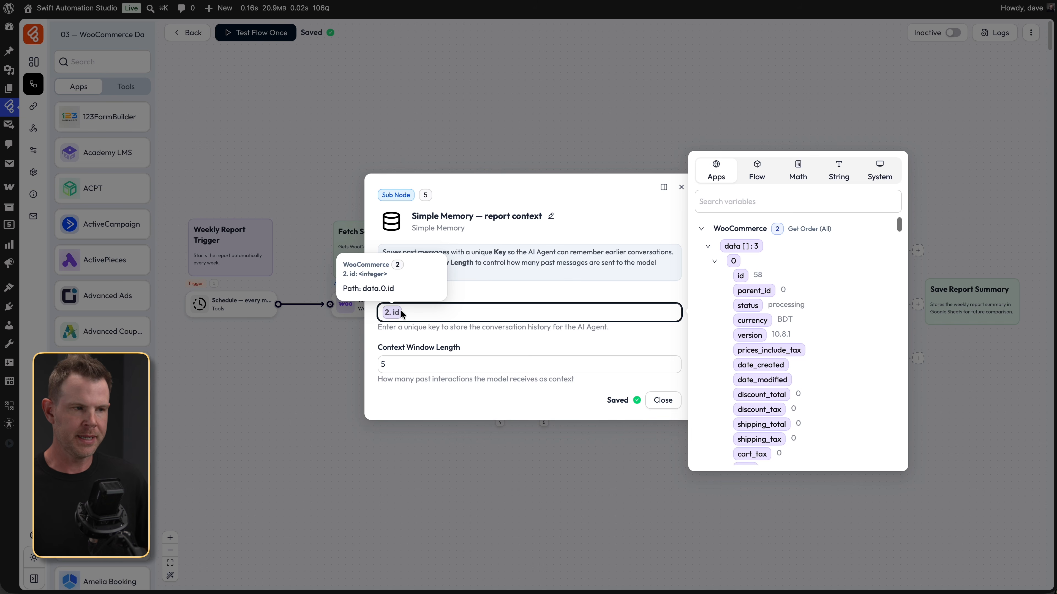
click(681, 187)
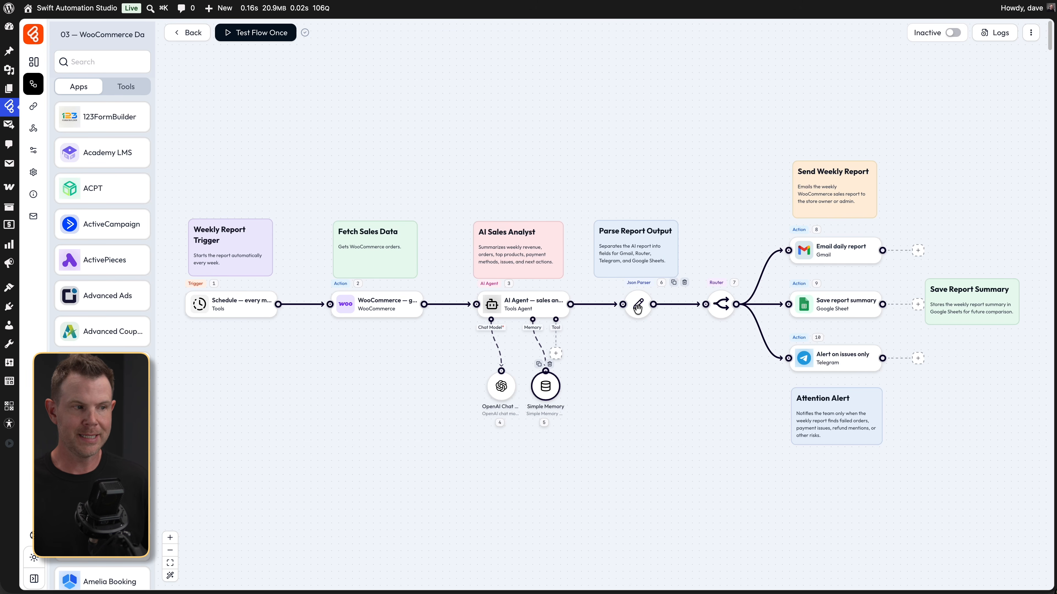
click(638, 308)
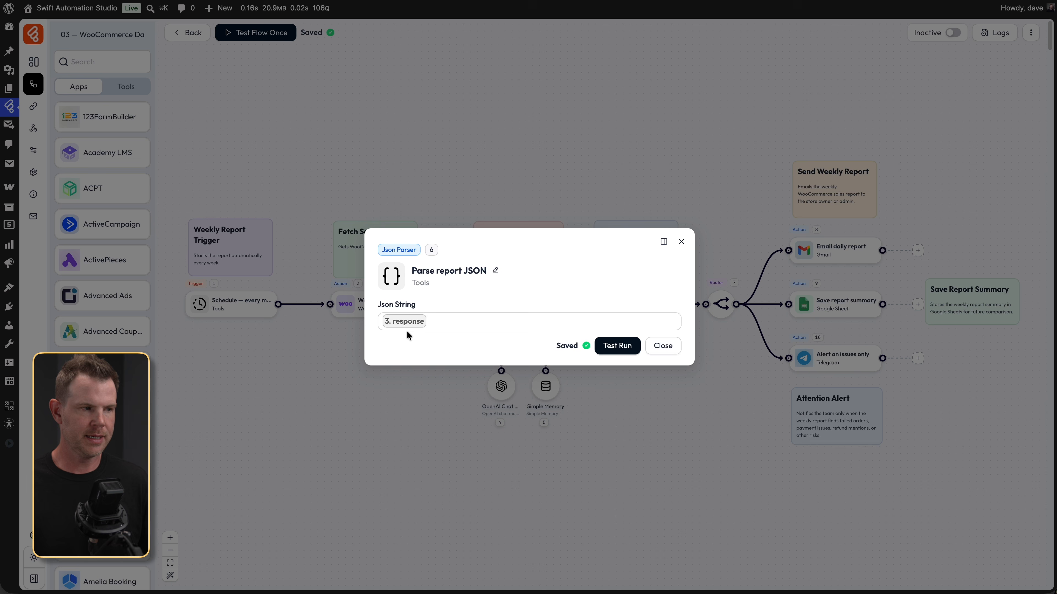
click(427, 329)
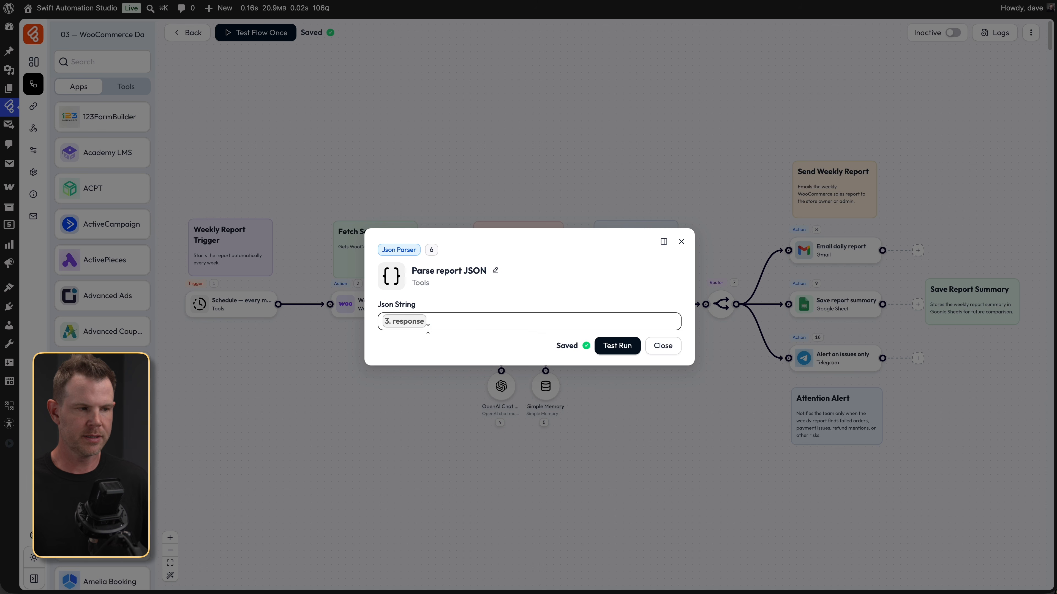
click(656, 348)
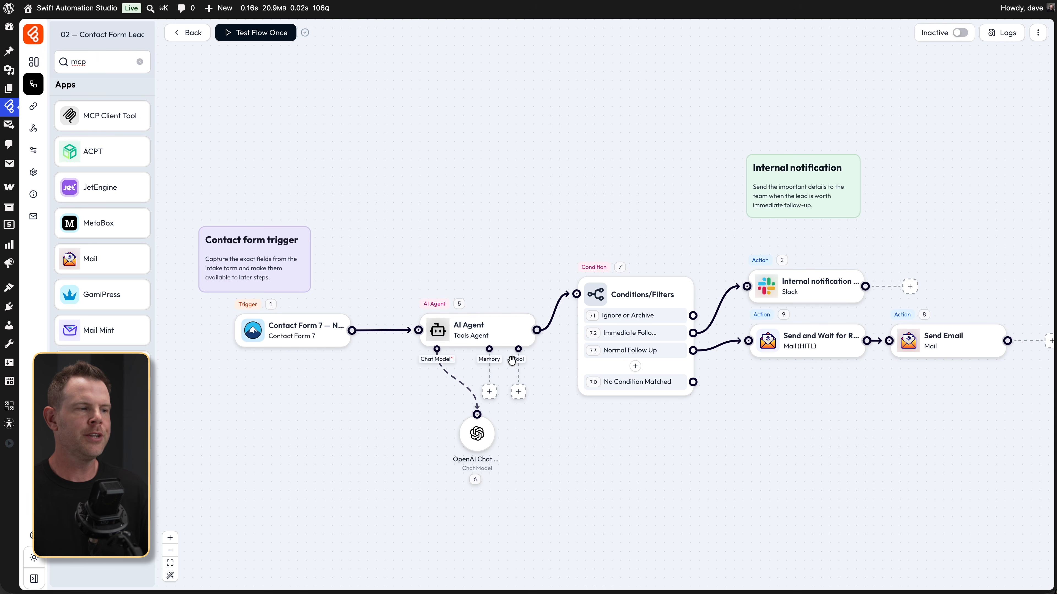
- Add the MCP Client Tool's Connect to MCP Server action to the AI Agent
click(518, 392)
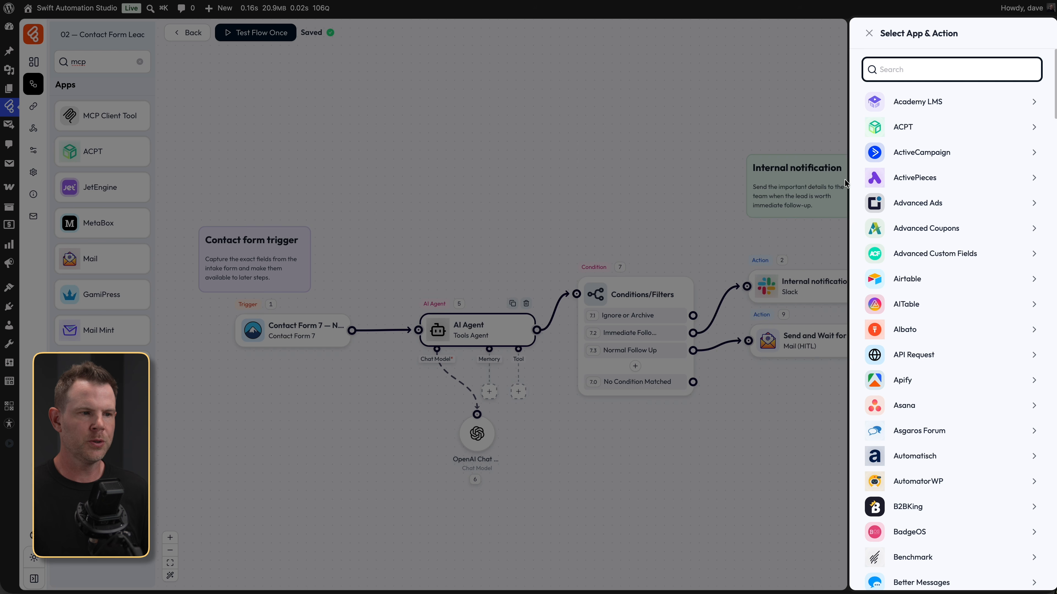
text(mcp)
click(917, 105)
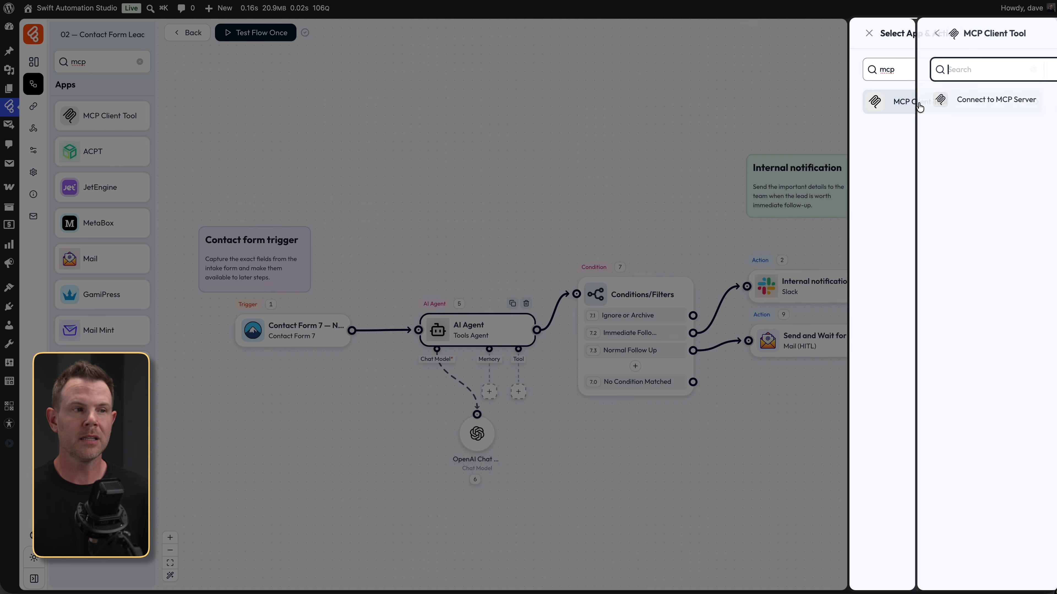
click(919, 105)
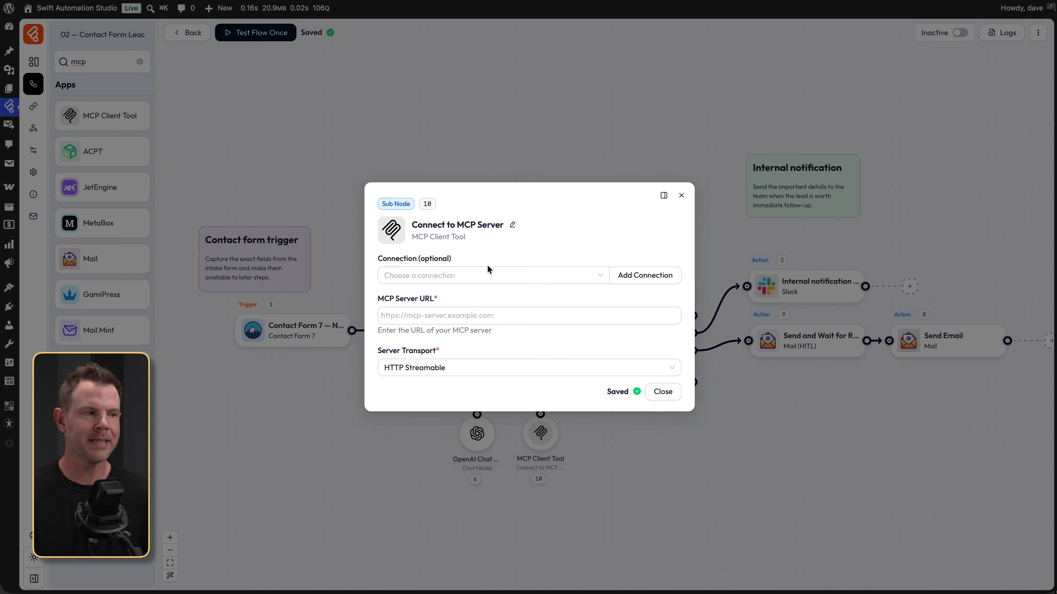
- Check for a saved MCP connection, find none, and close the MCP server settings
click(476, 276)
key(super+v)
click(627, 248)
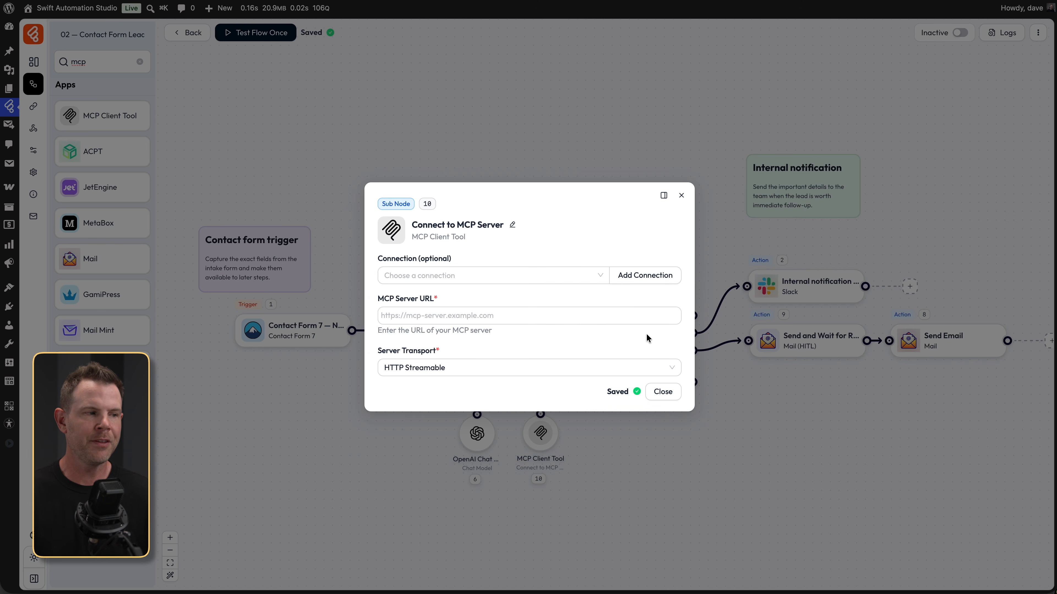
click(682, 194)
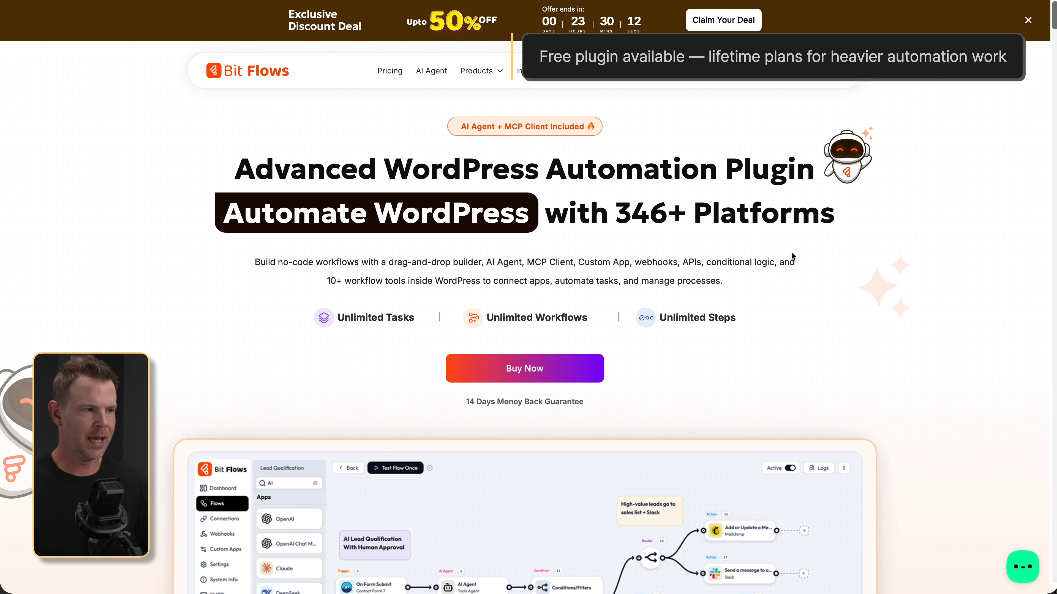
- Show Lifetime pricing and the Bit Apps Agency Lifetime Bundle: five products for $1149
click(595, 368)
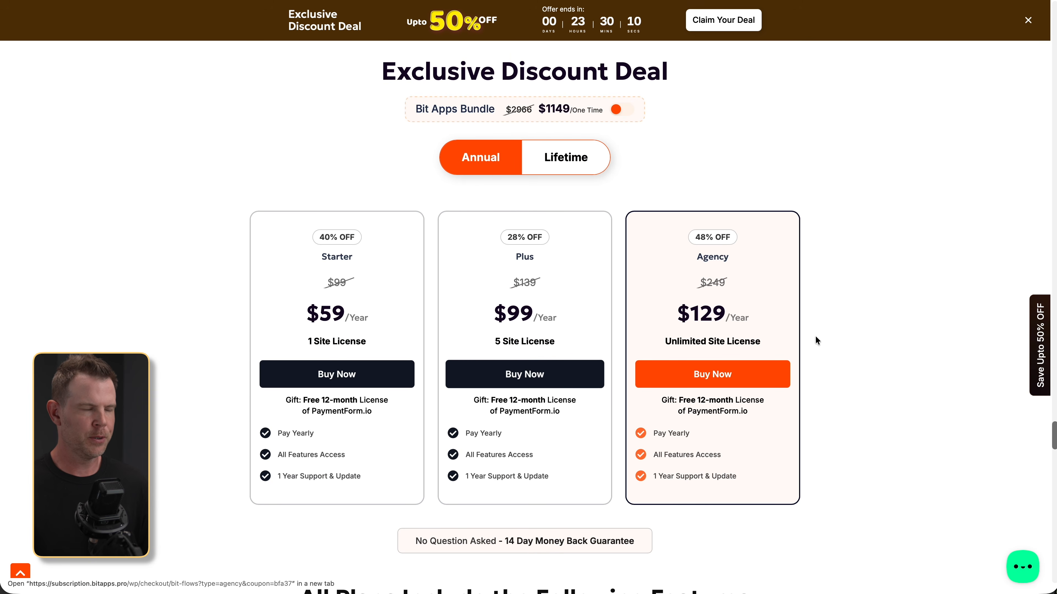
click(576, 164)
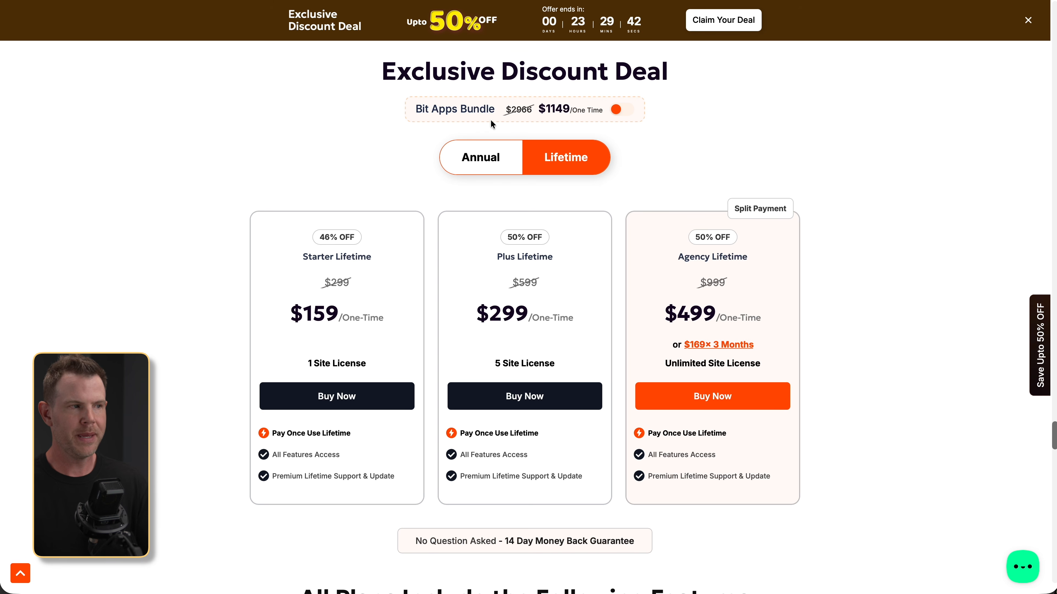
click(615, 111)
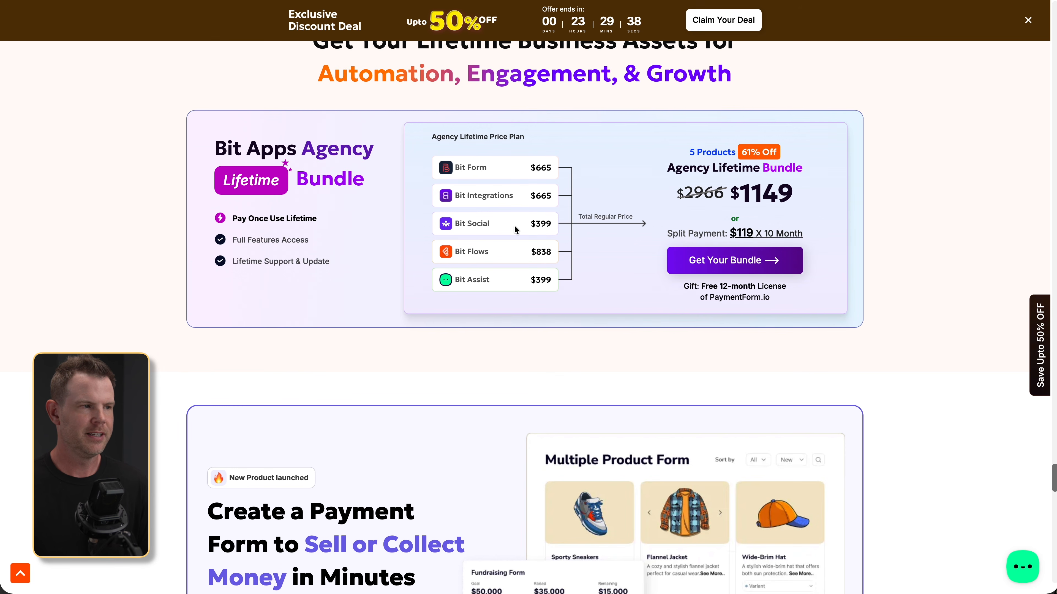